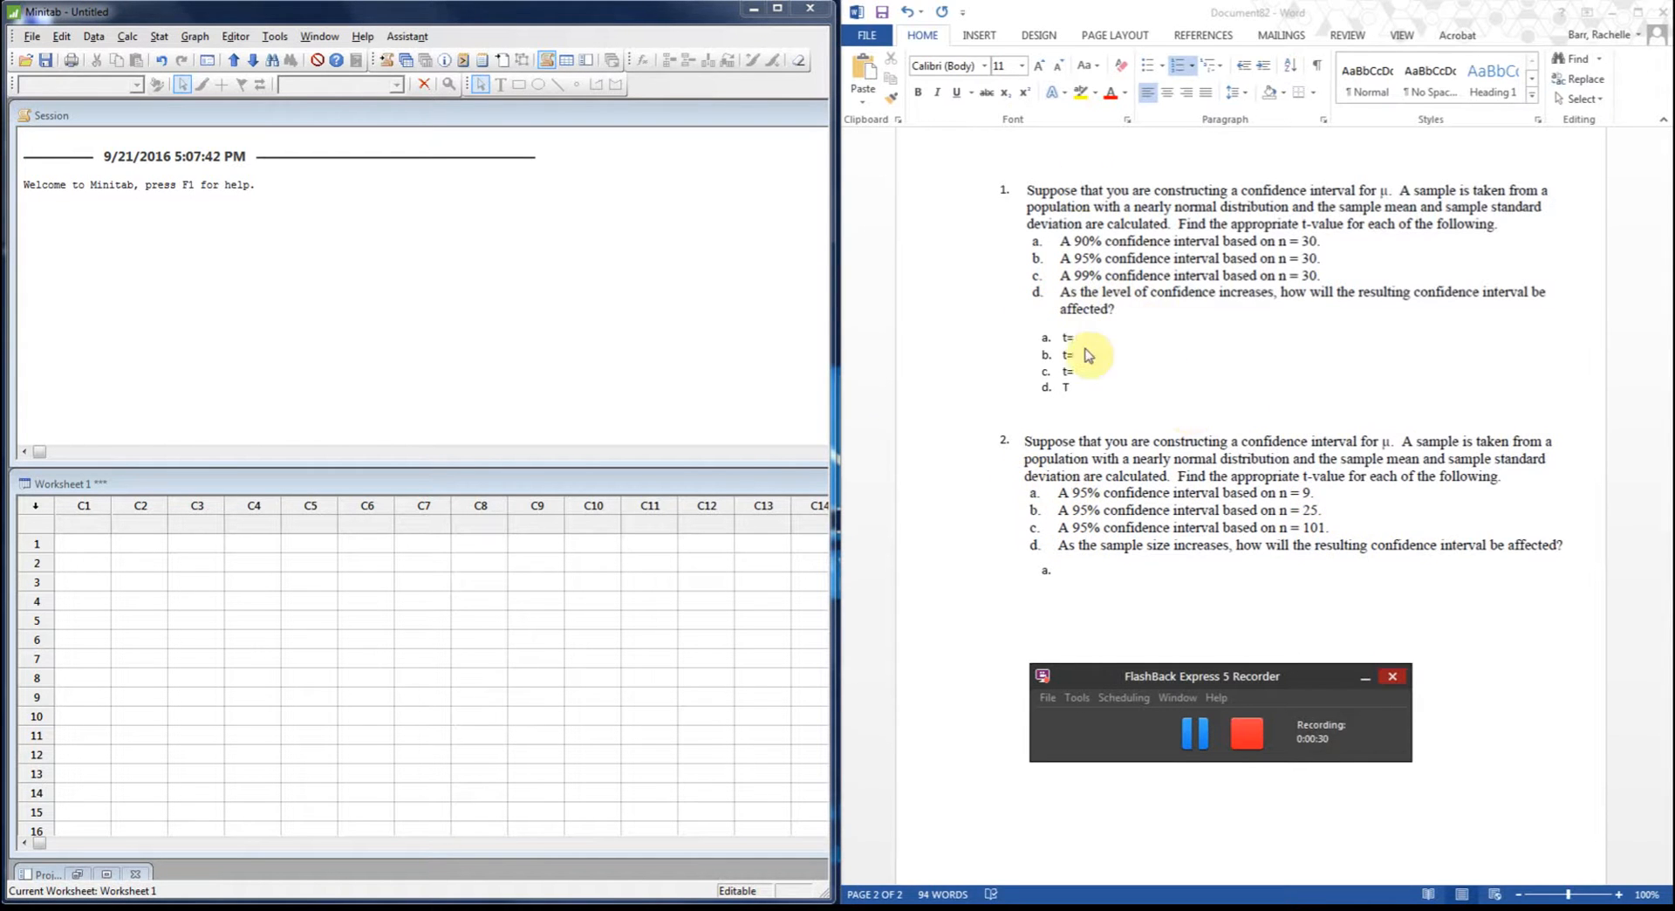
Step: Start a View Probability distribution plot using the t distribution with 29 degrees of freedom
left_click(196, 37)
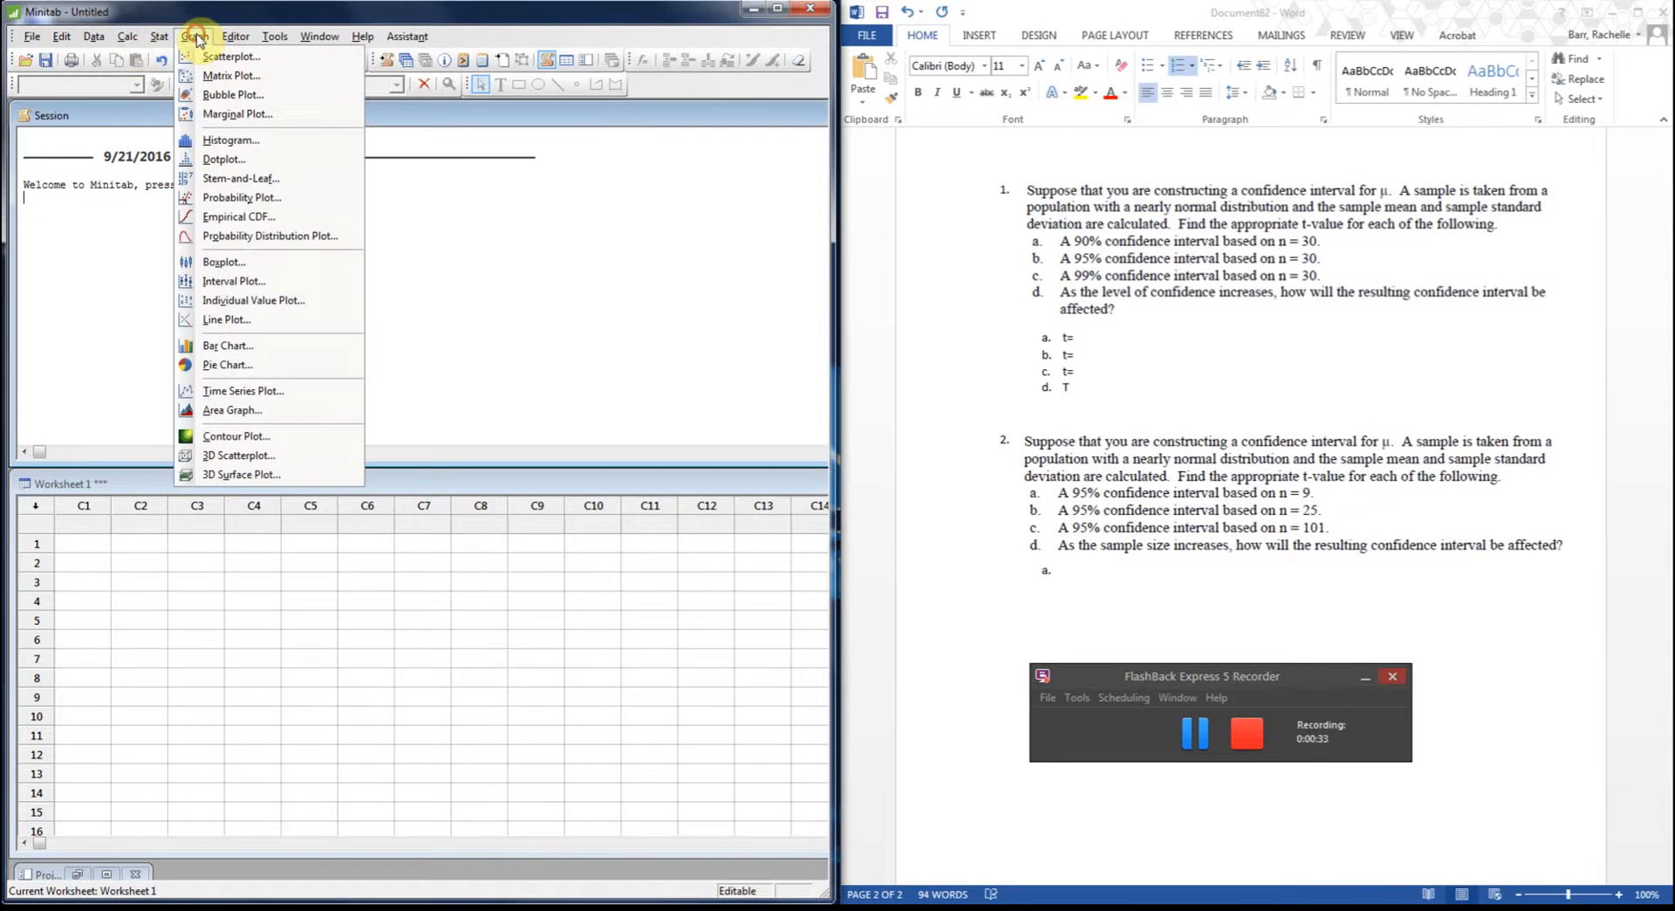
left_click(305, 241)
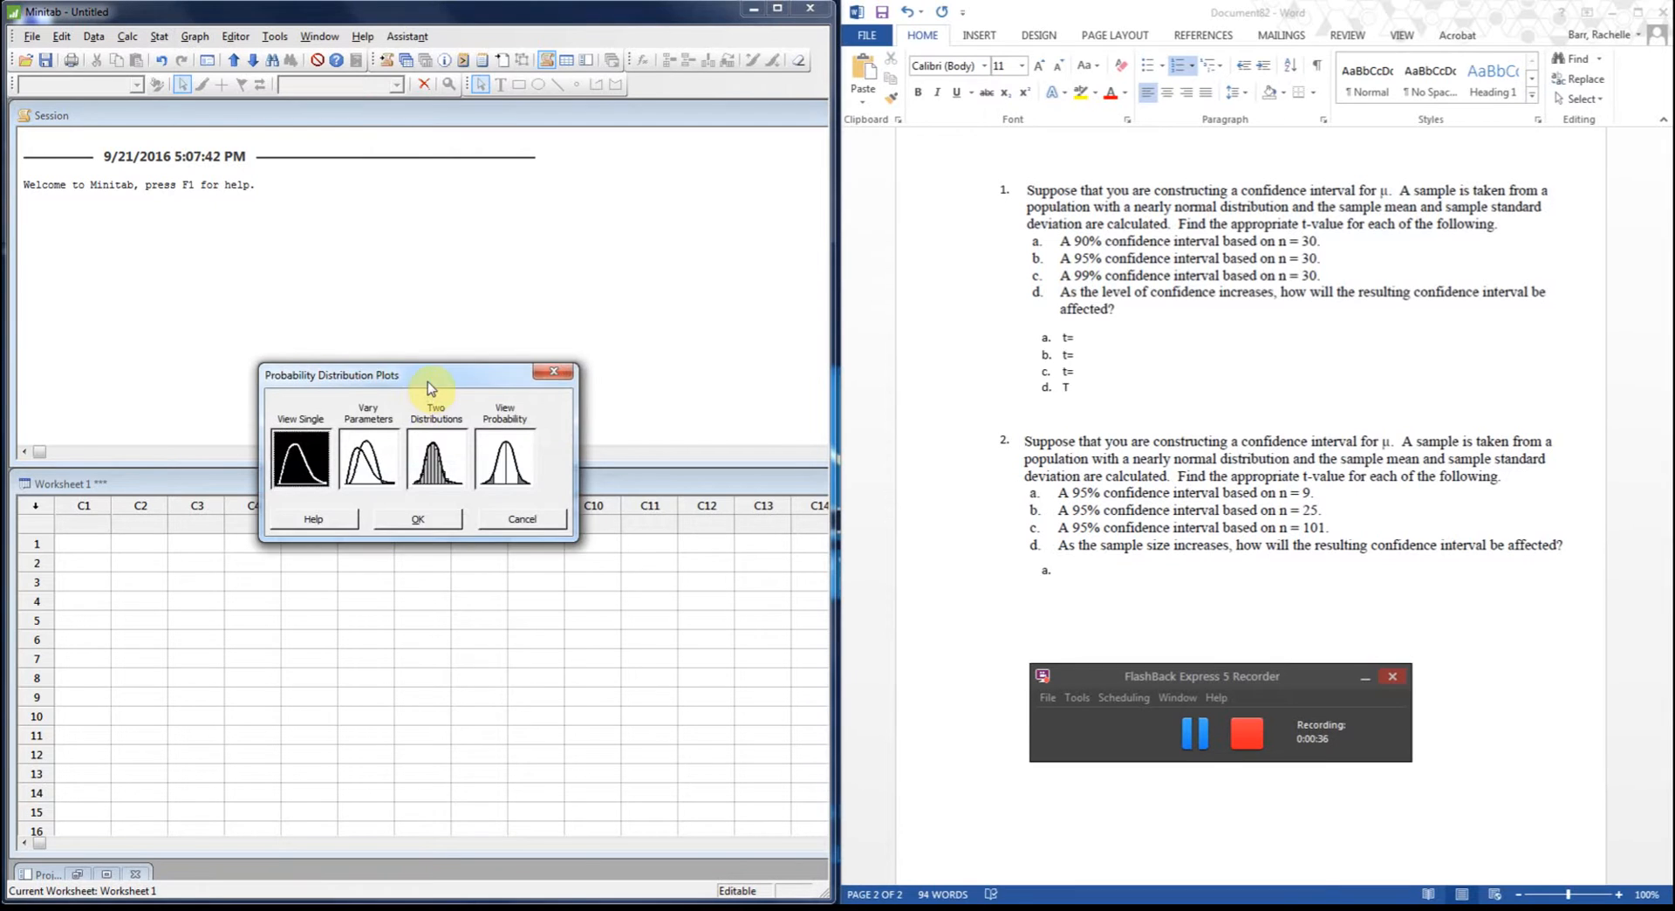
left_click(501, 403)
left_click(432, 463)
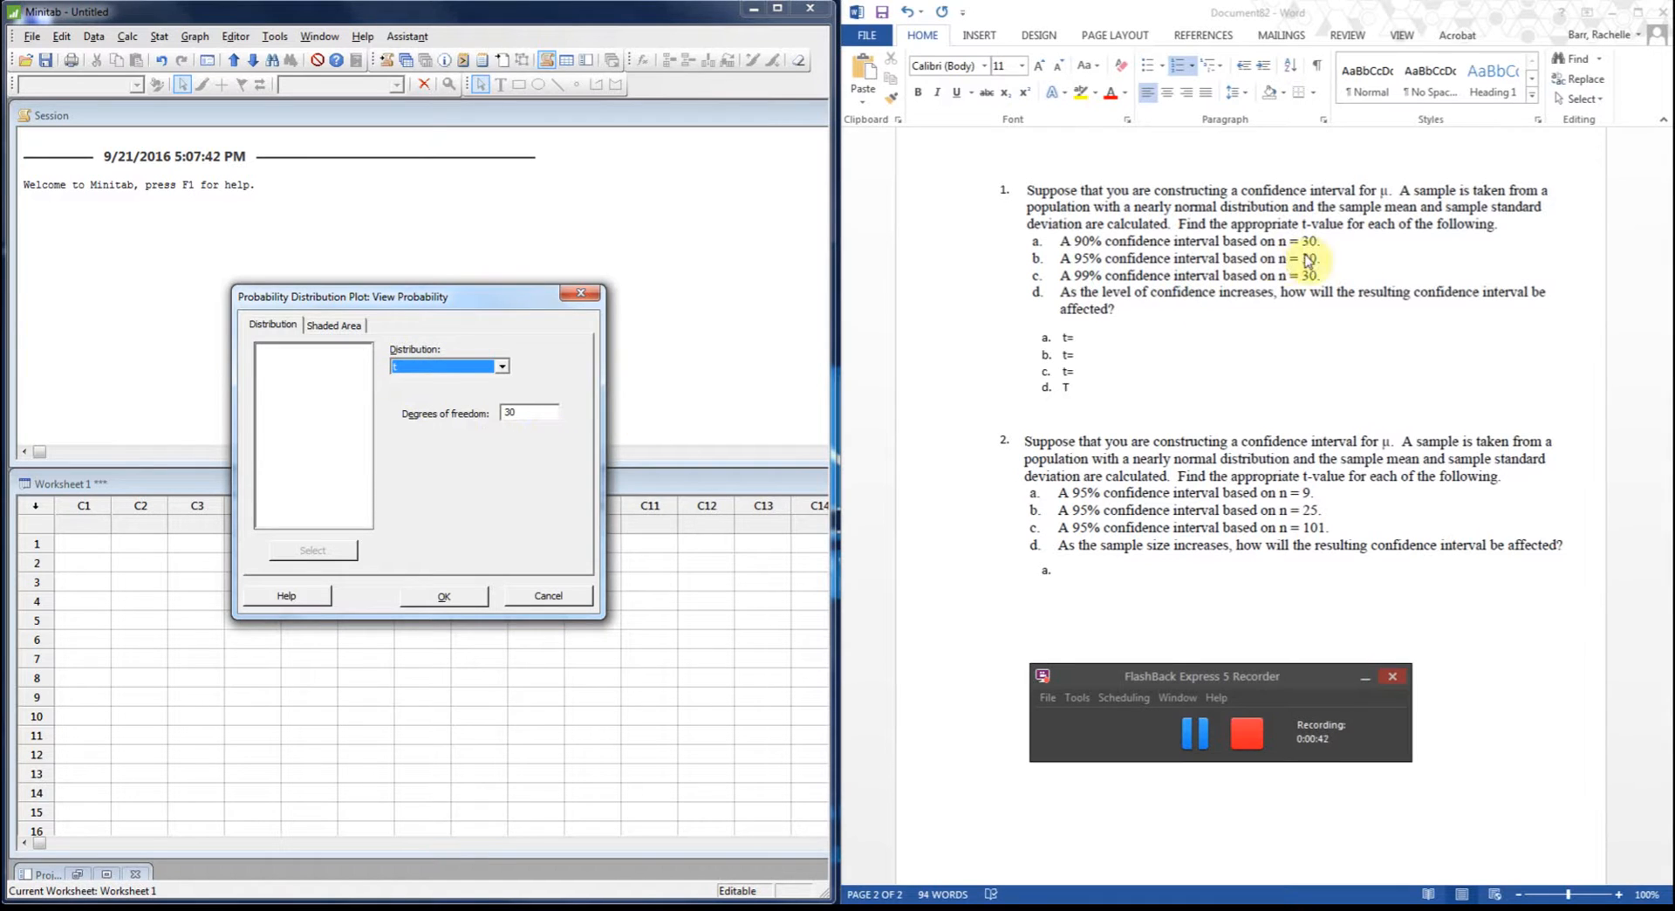
left_click(539, 410)
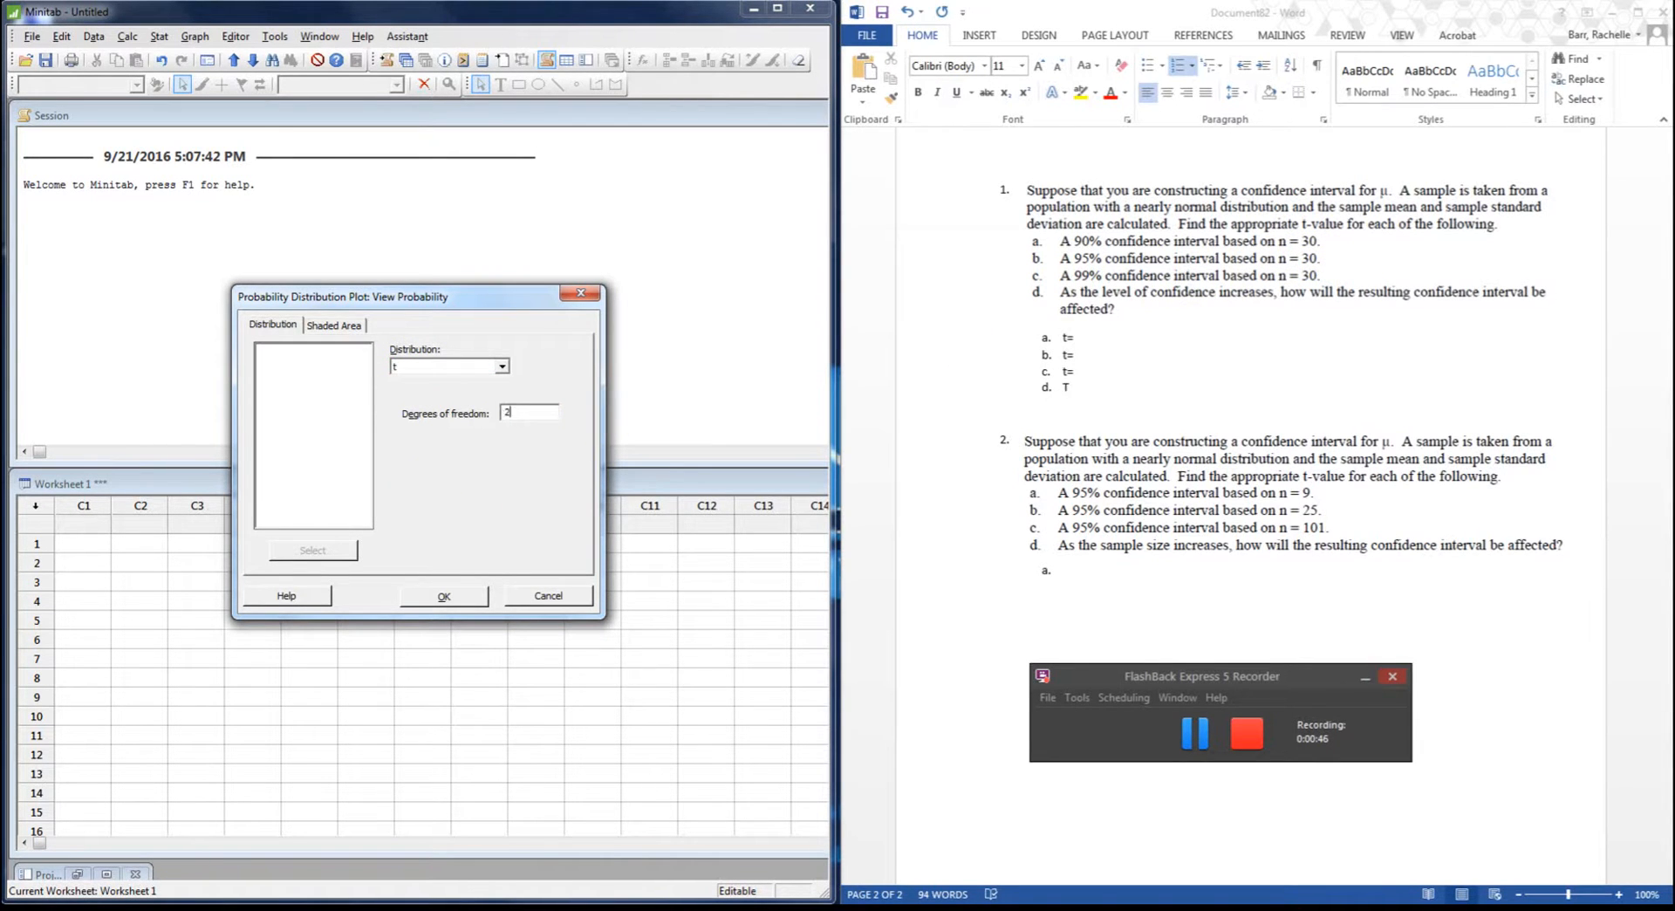
Step: Plot both tails shaded with a total probability of 0.10, and enter 1.699 as answer a of question 1 in Word
left_click(340, 324)
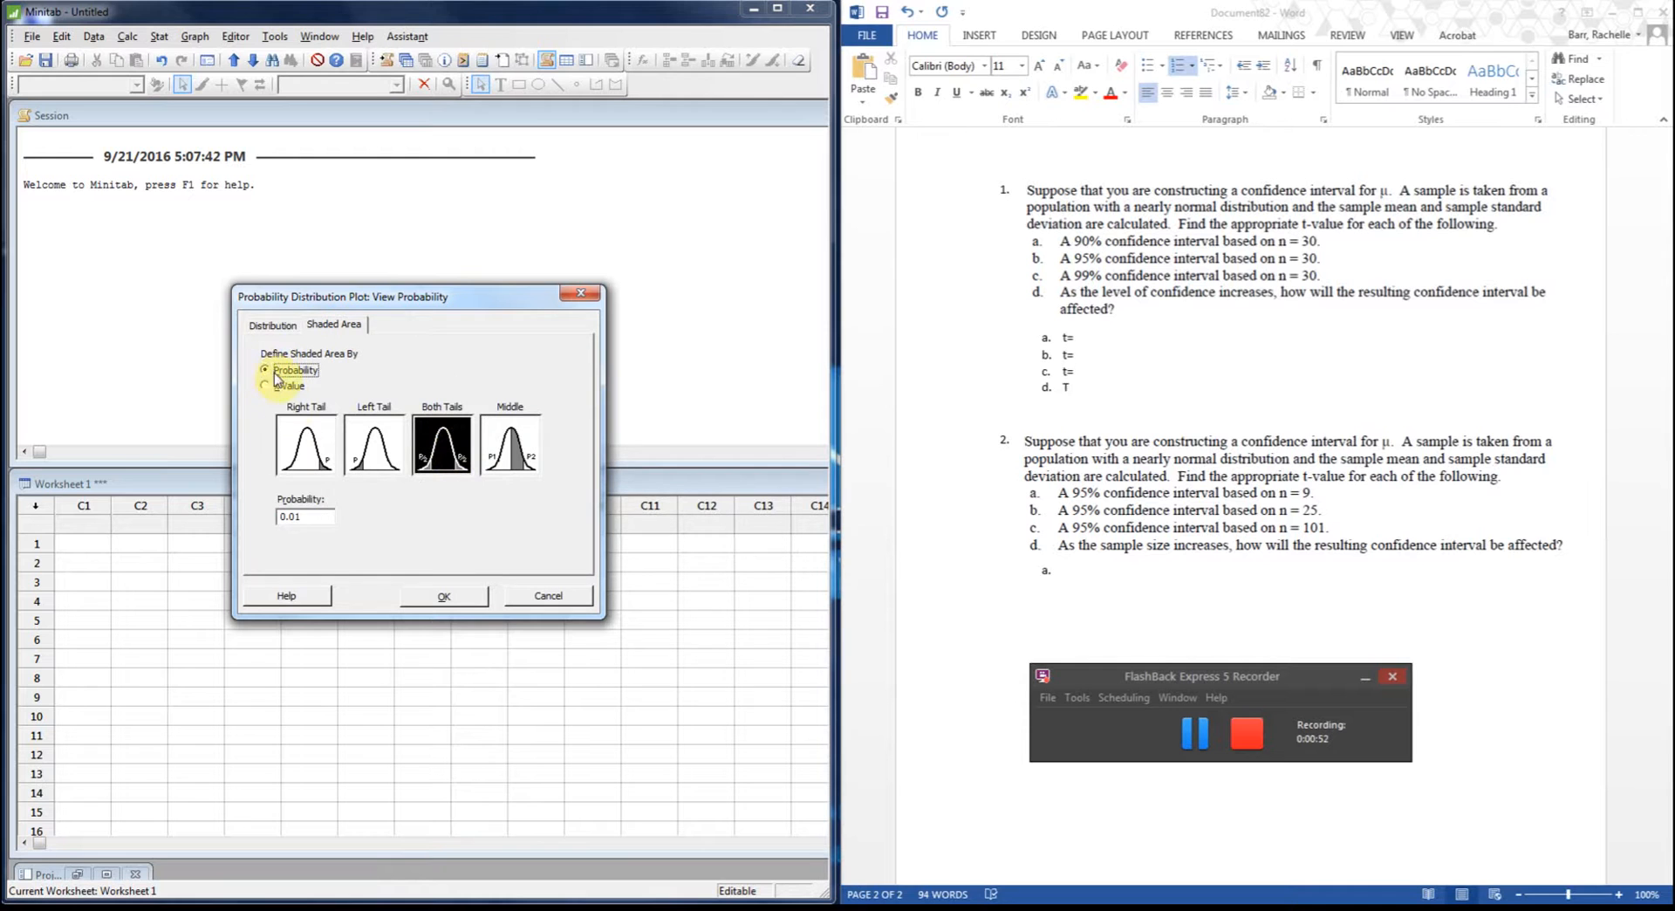
left_click(315, 518)
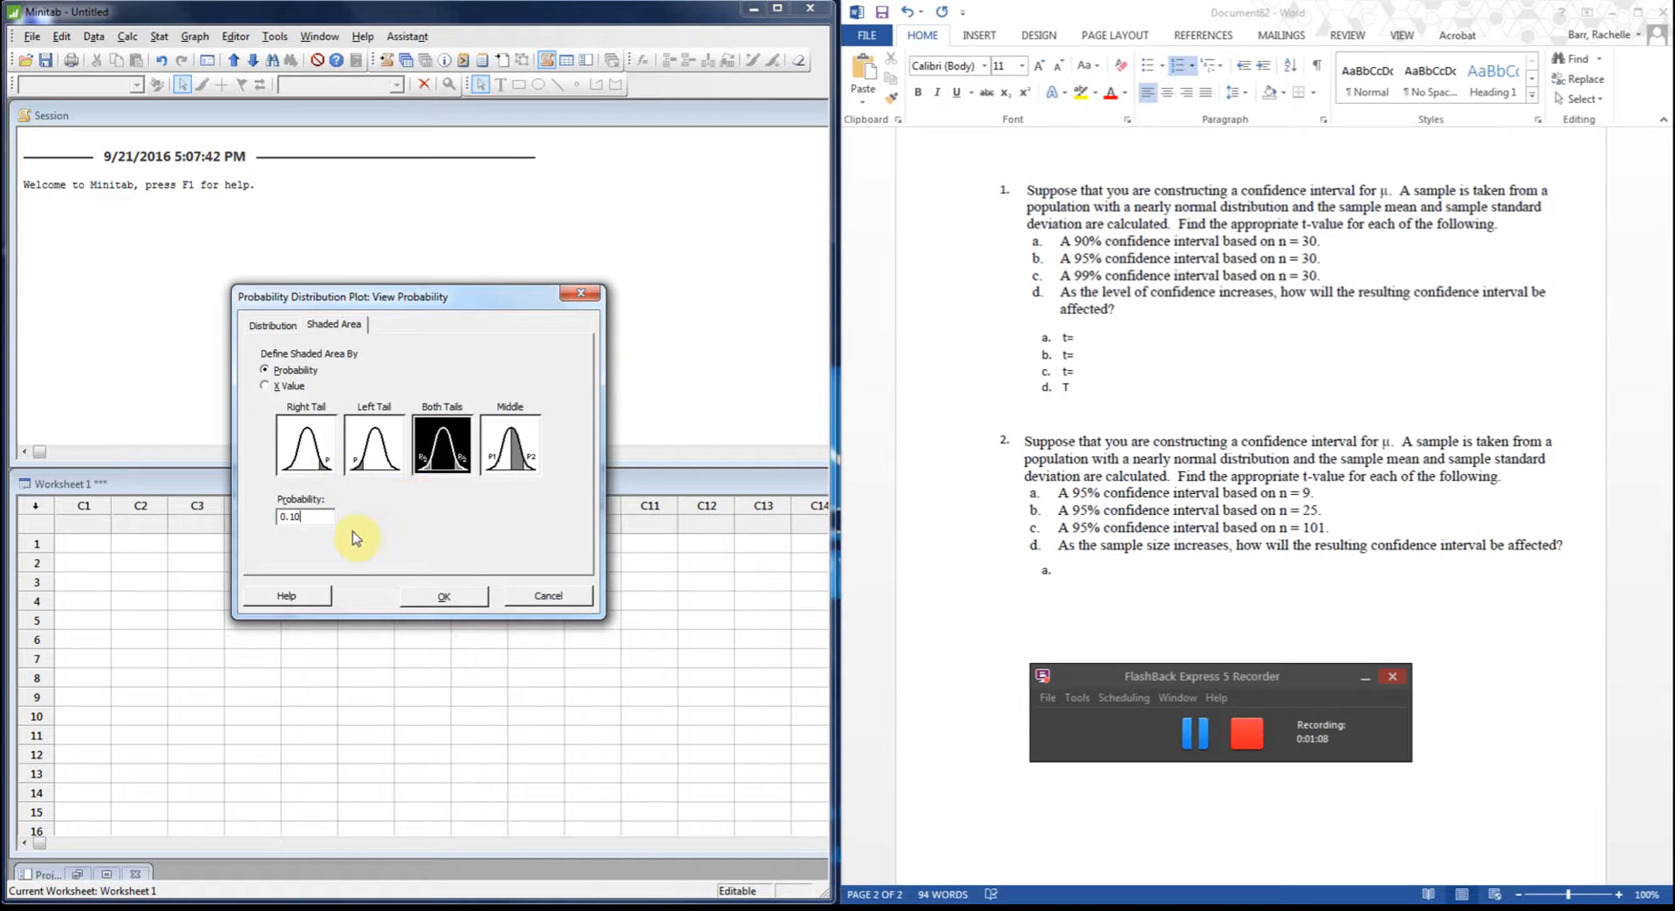
left_click(445, 599)
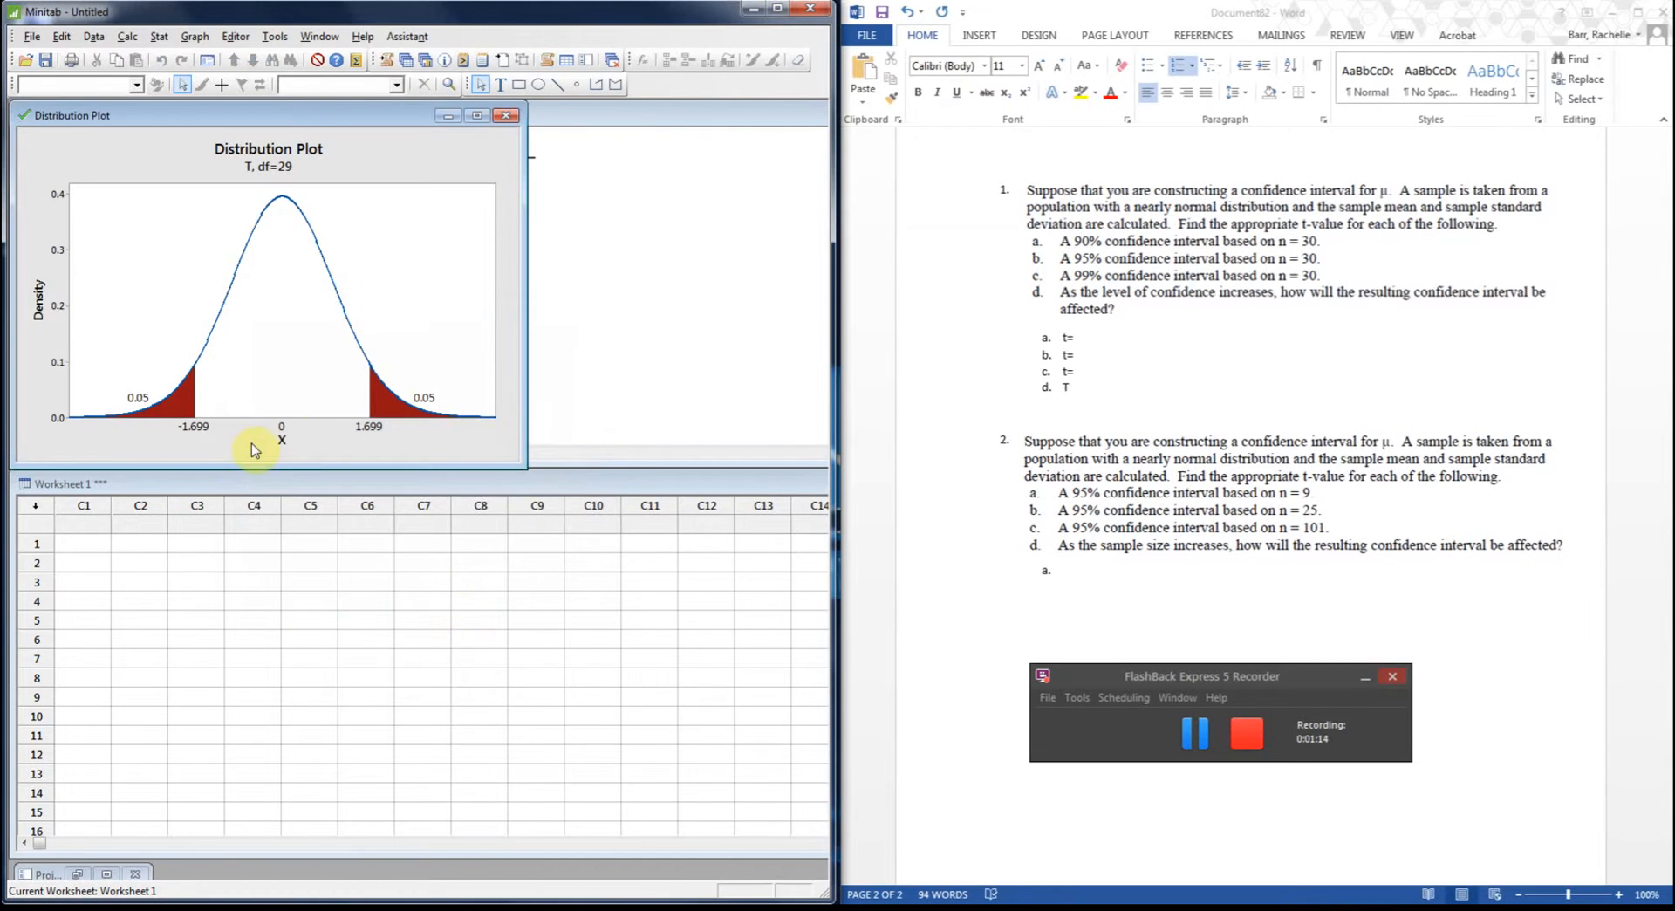
left_click(1075, 337)
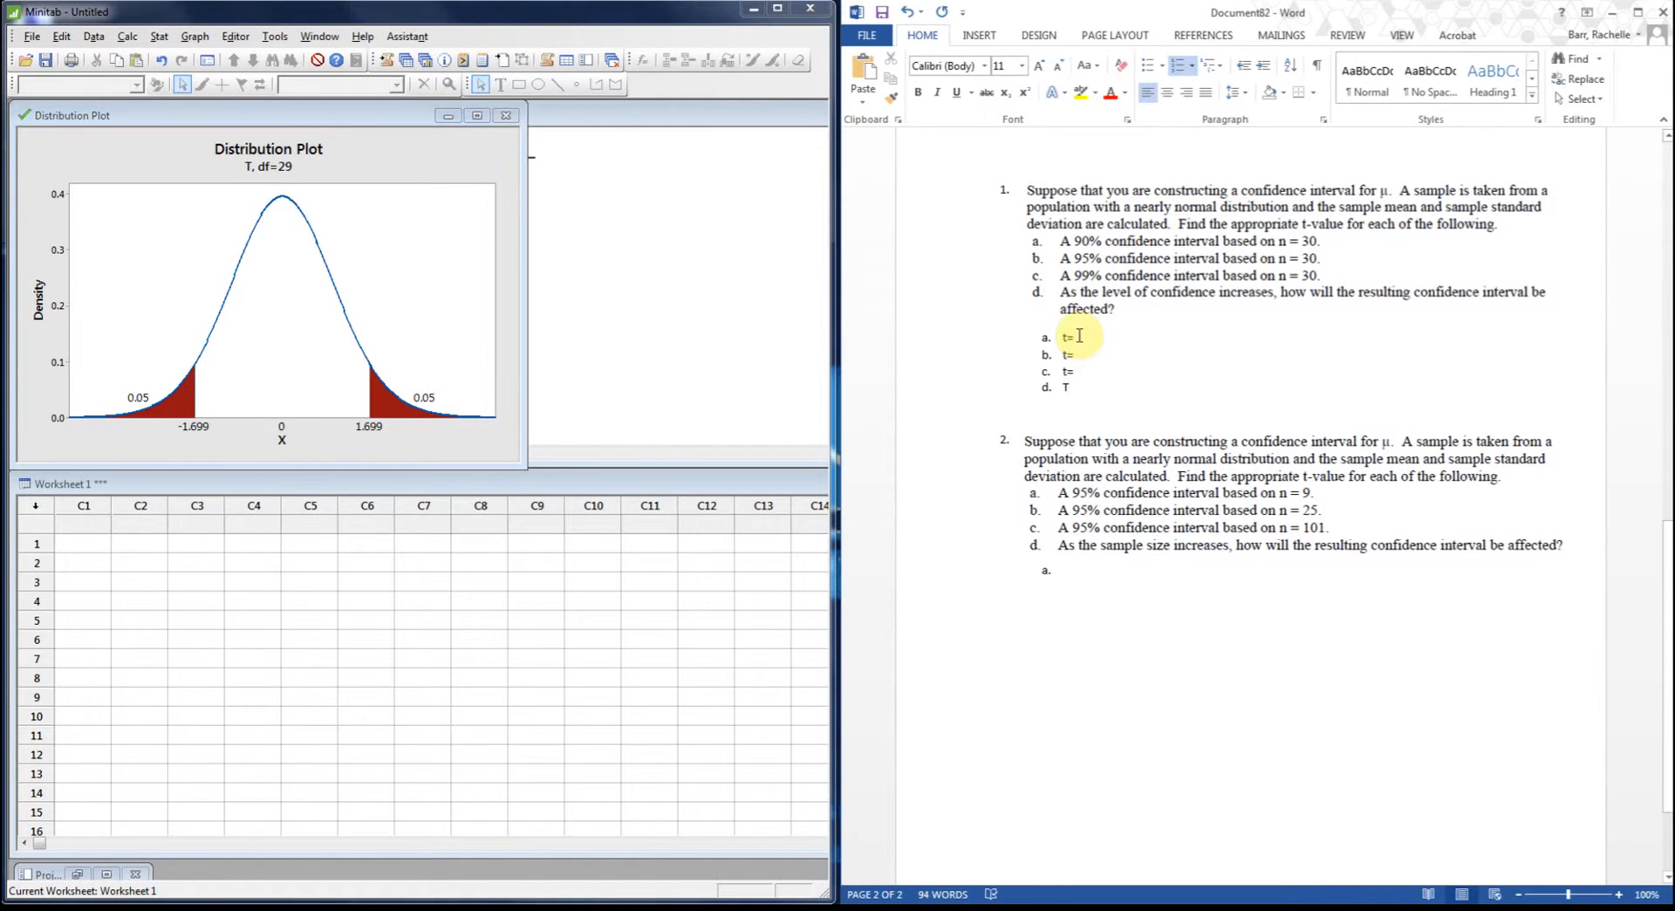
type("1.699")
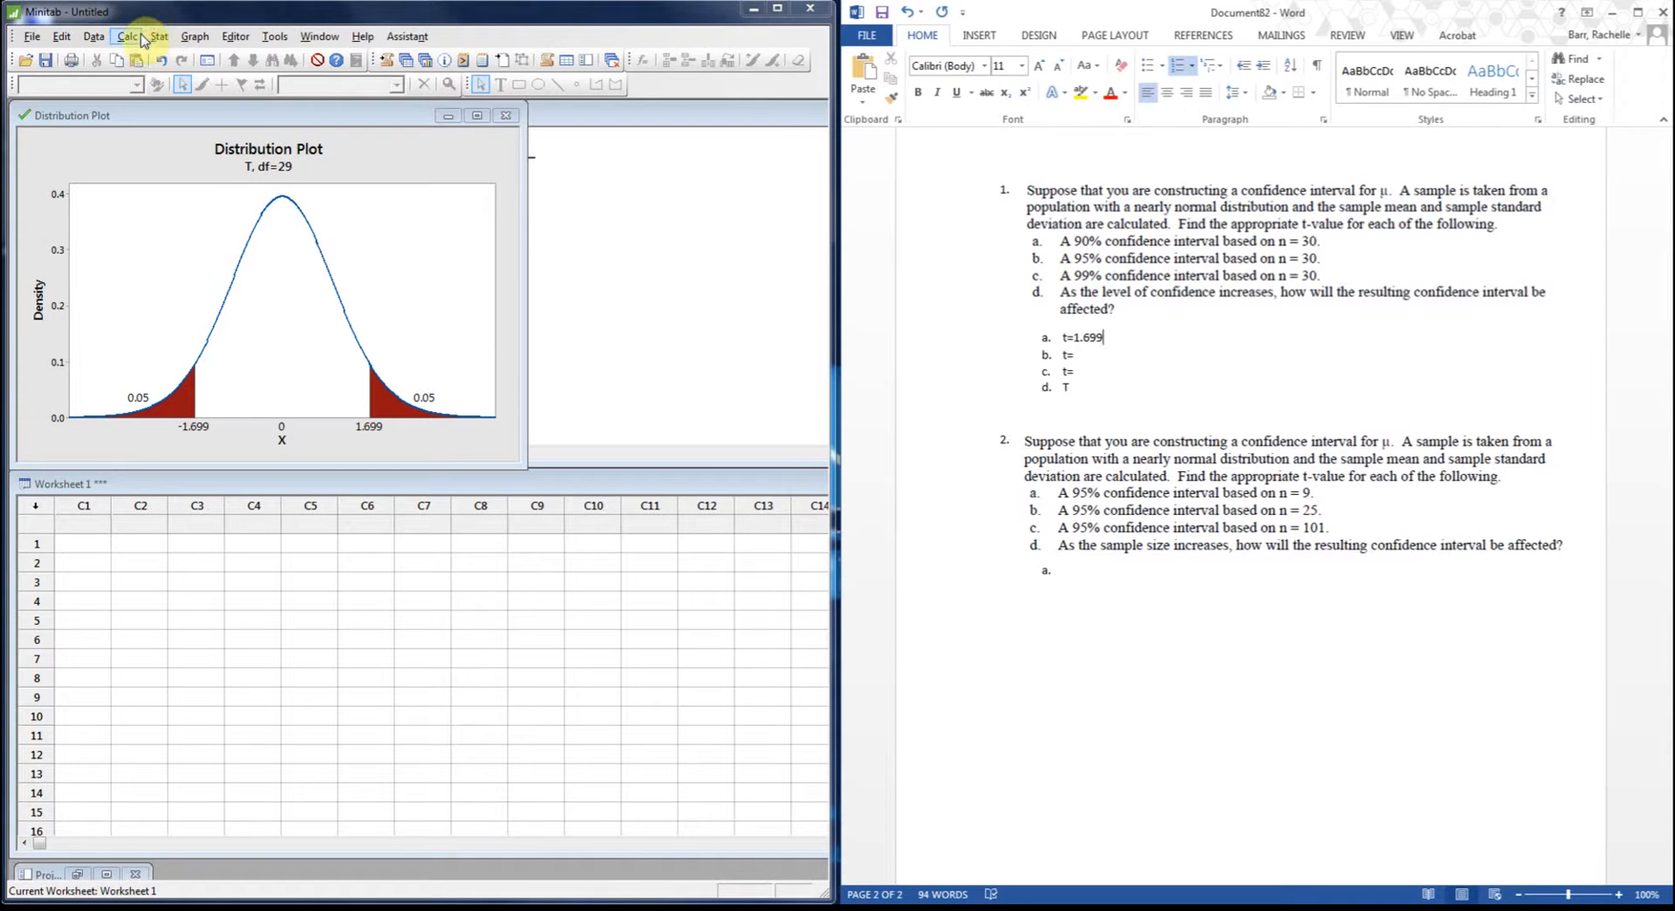
Step: Switch to Minitab and create a View Probability plot of the t distribution with both tails shaded for a probability of 0.05
left_click(193, 35)
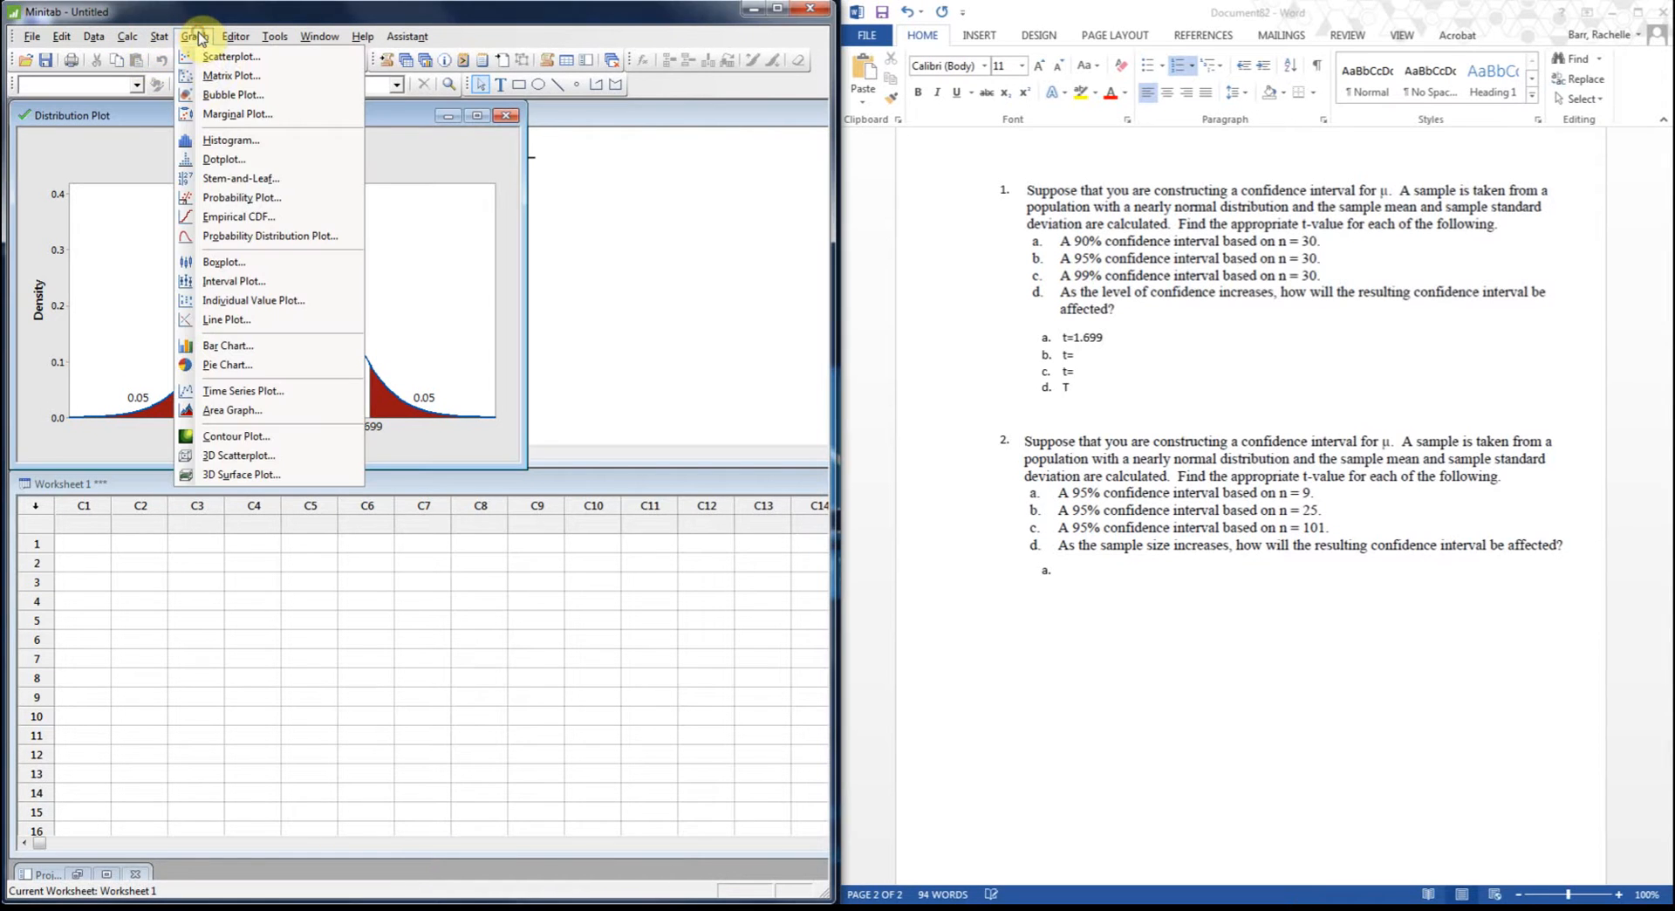
left_click(272, 236)
left_click(505, 458)
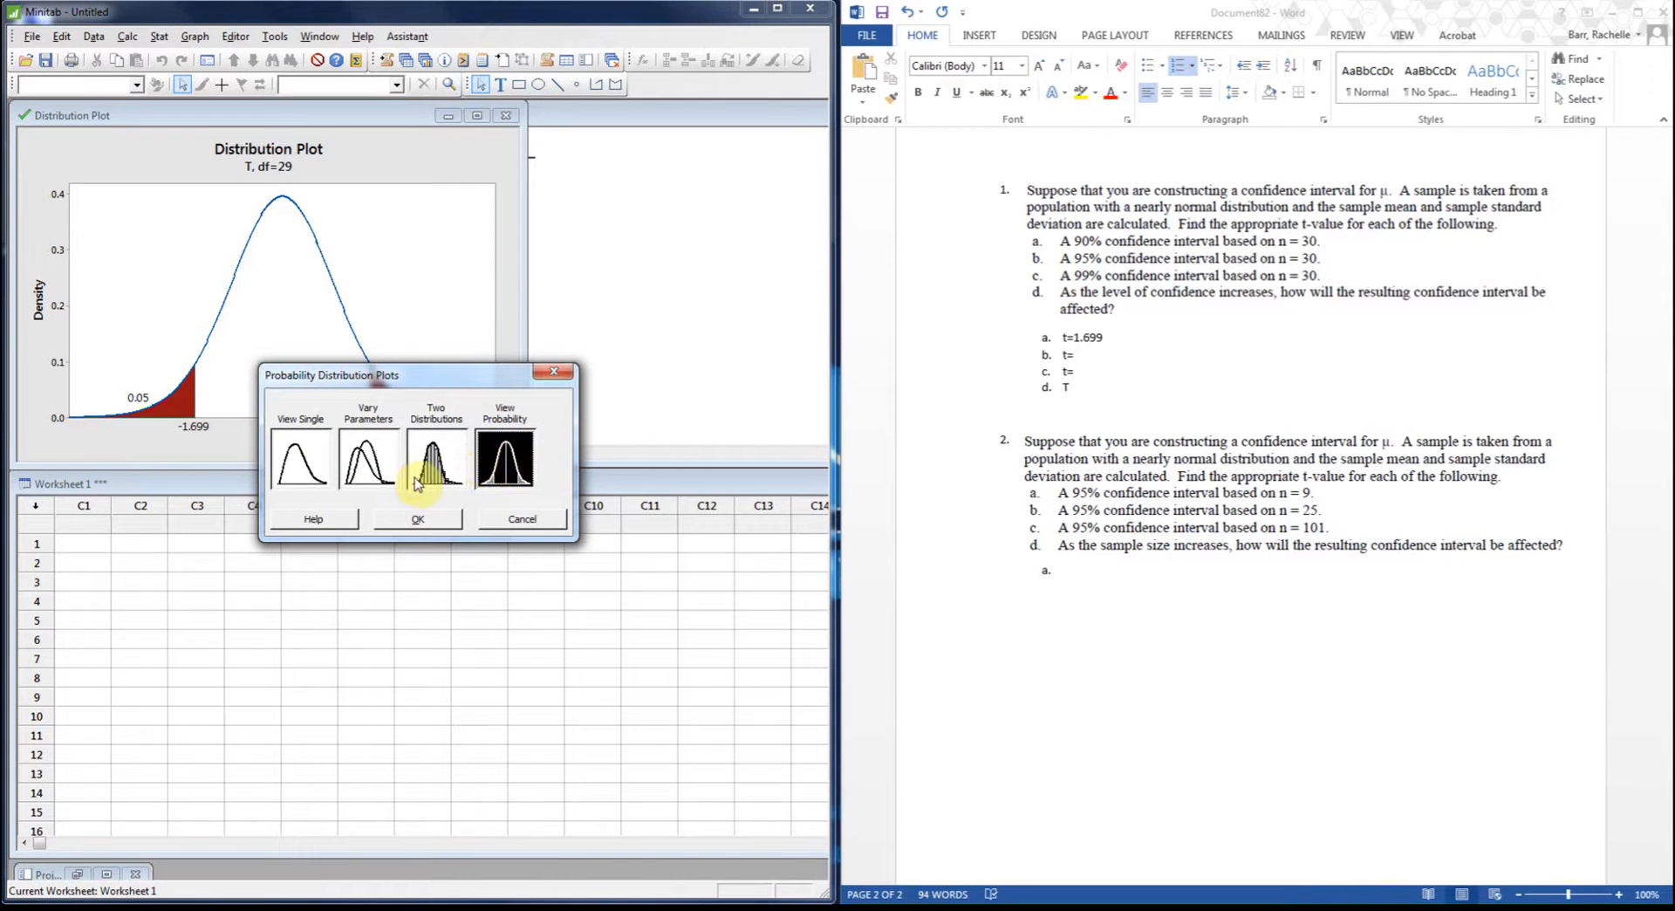
left_click(407, 521)
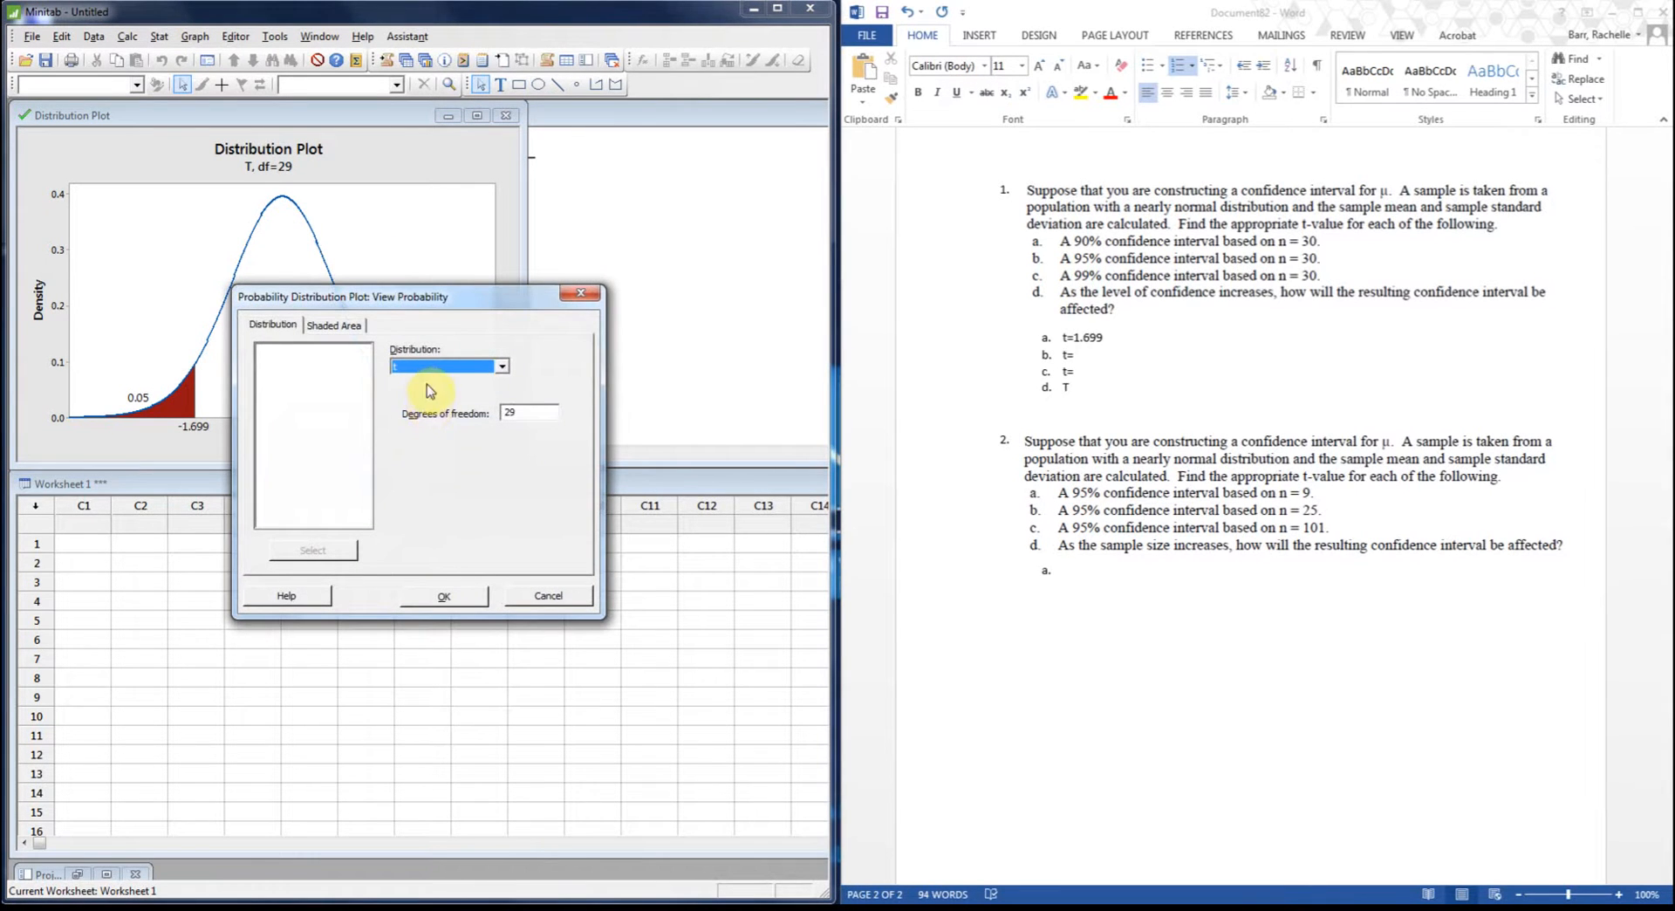
left_click(344, 328)
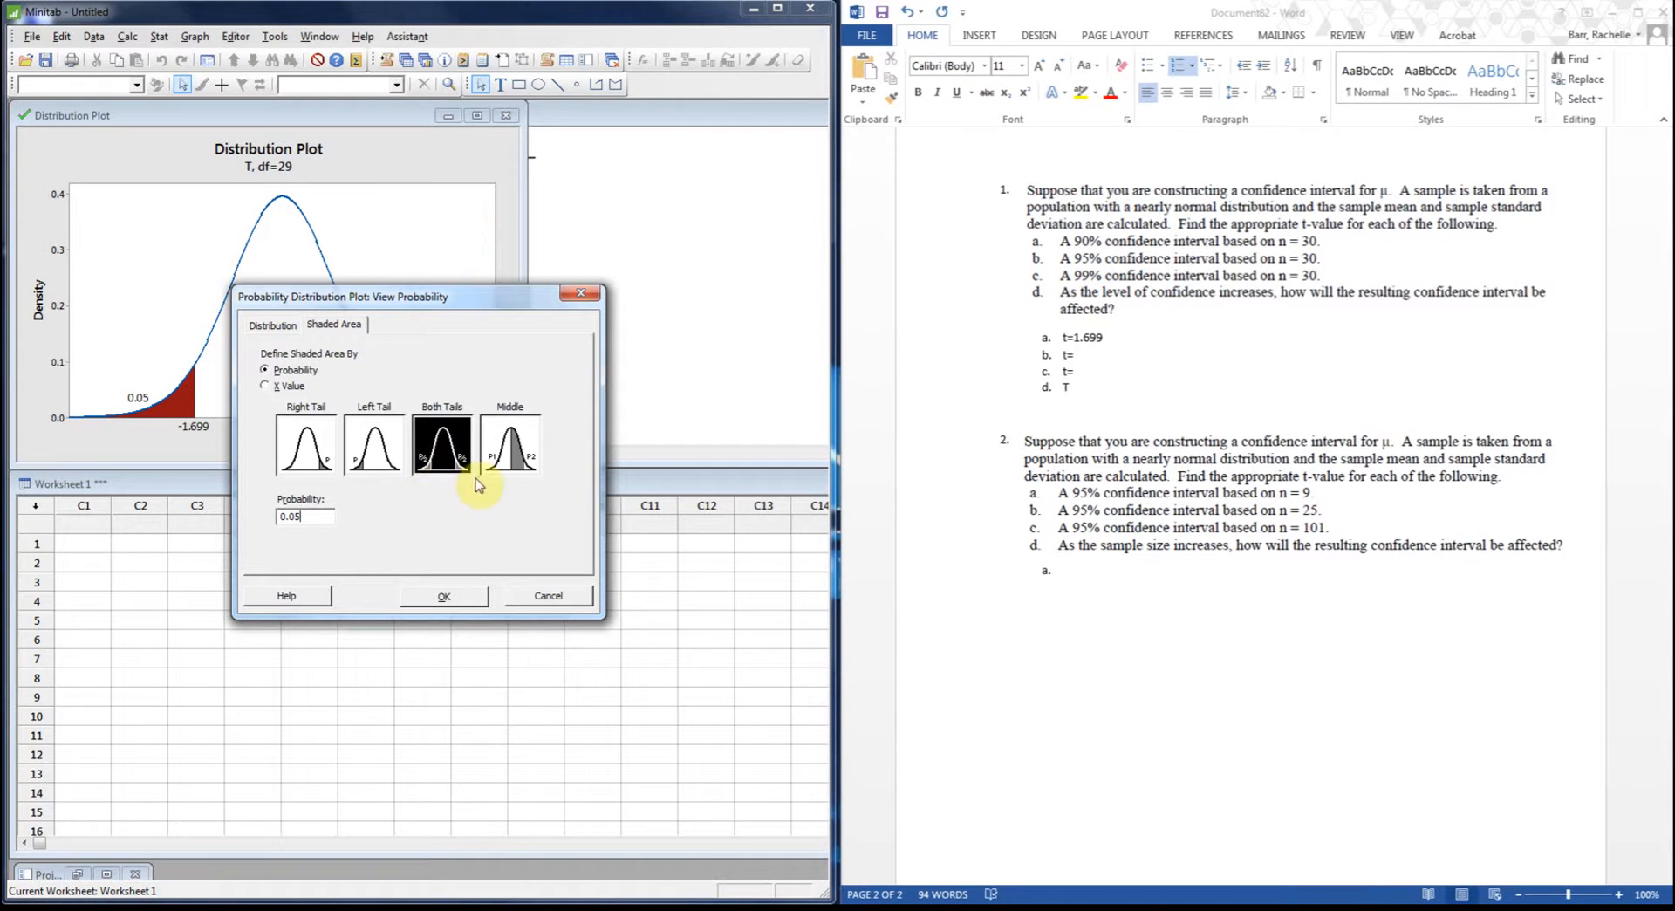
left_click(463, 601)
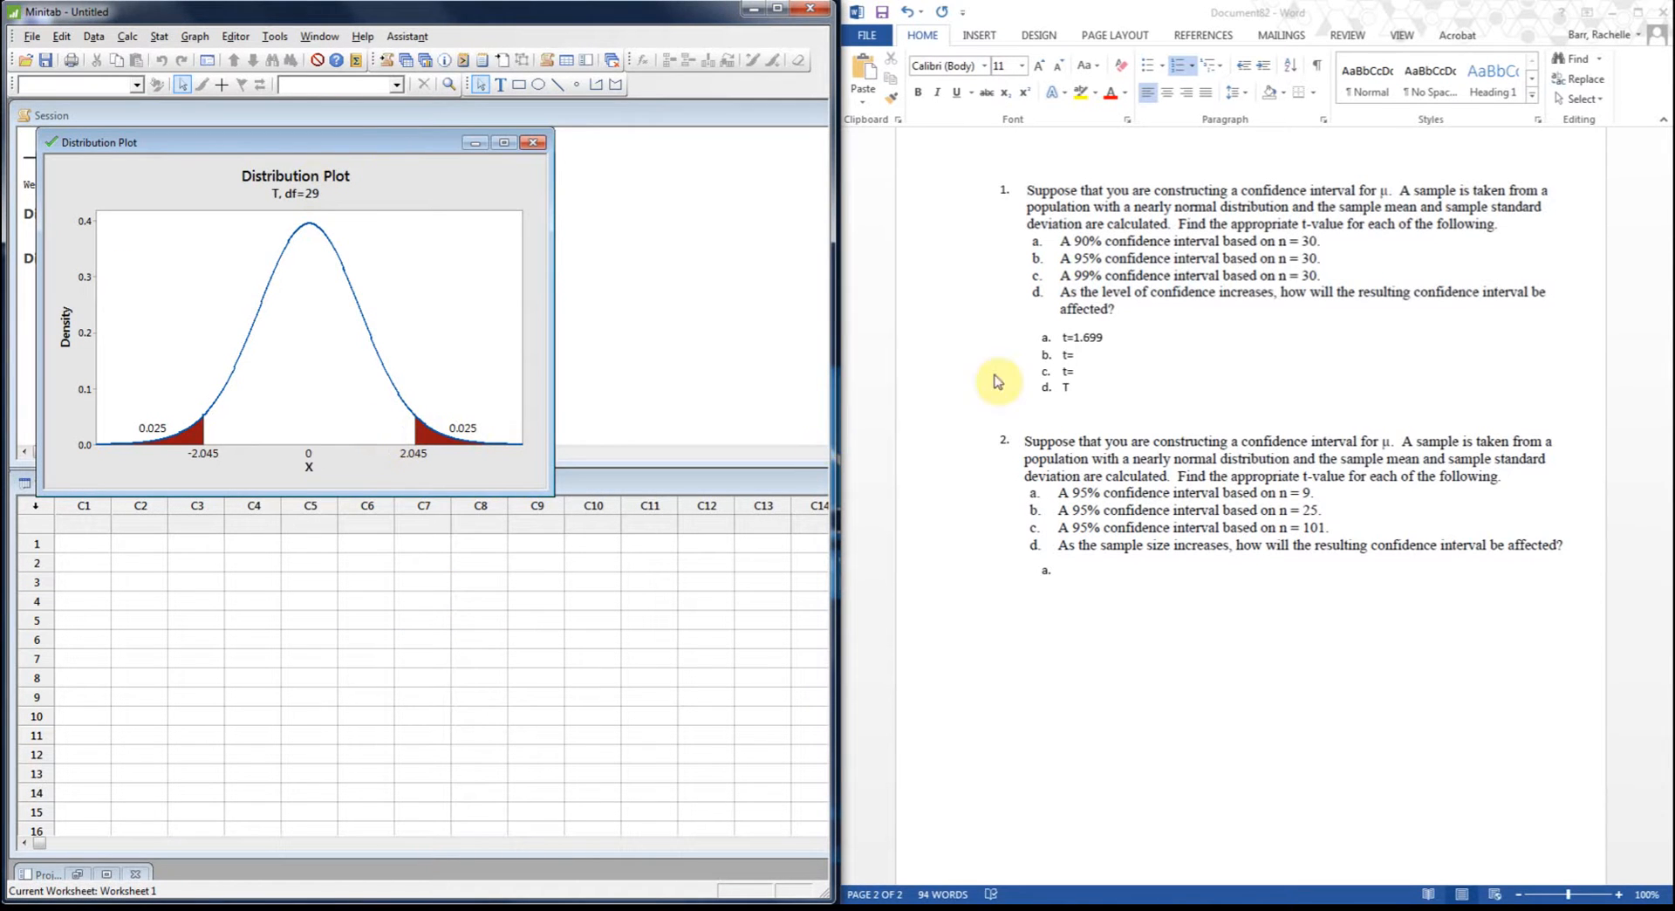
Step: Switch to the Word document and enter 2.045 as the t-value for answer b of question 1
left_click(1089, 346)
left_click(1084, 351)
type("2.045")
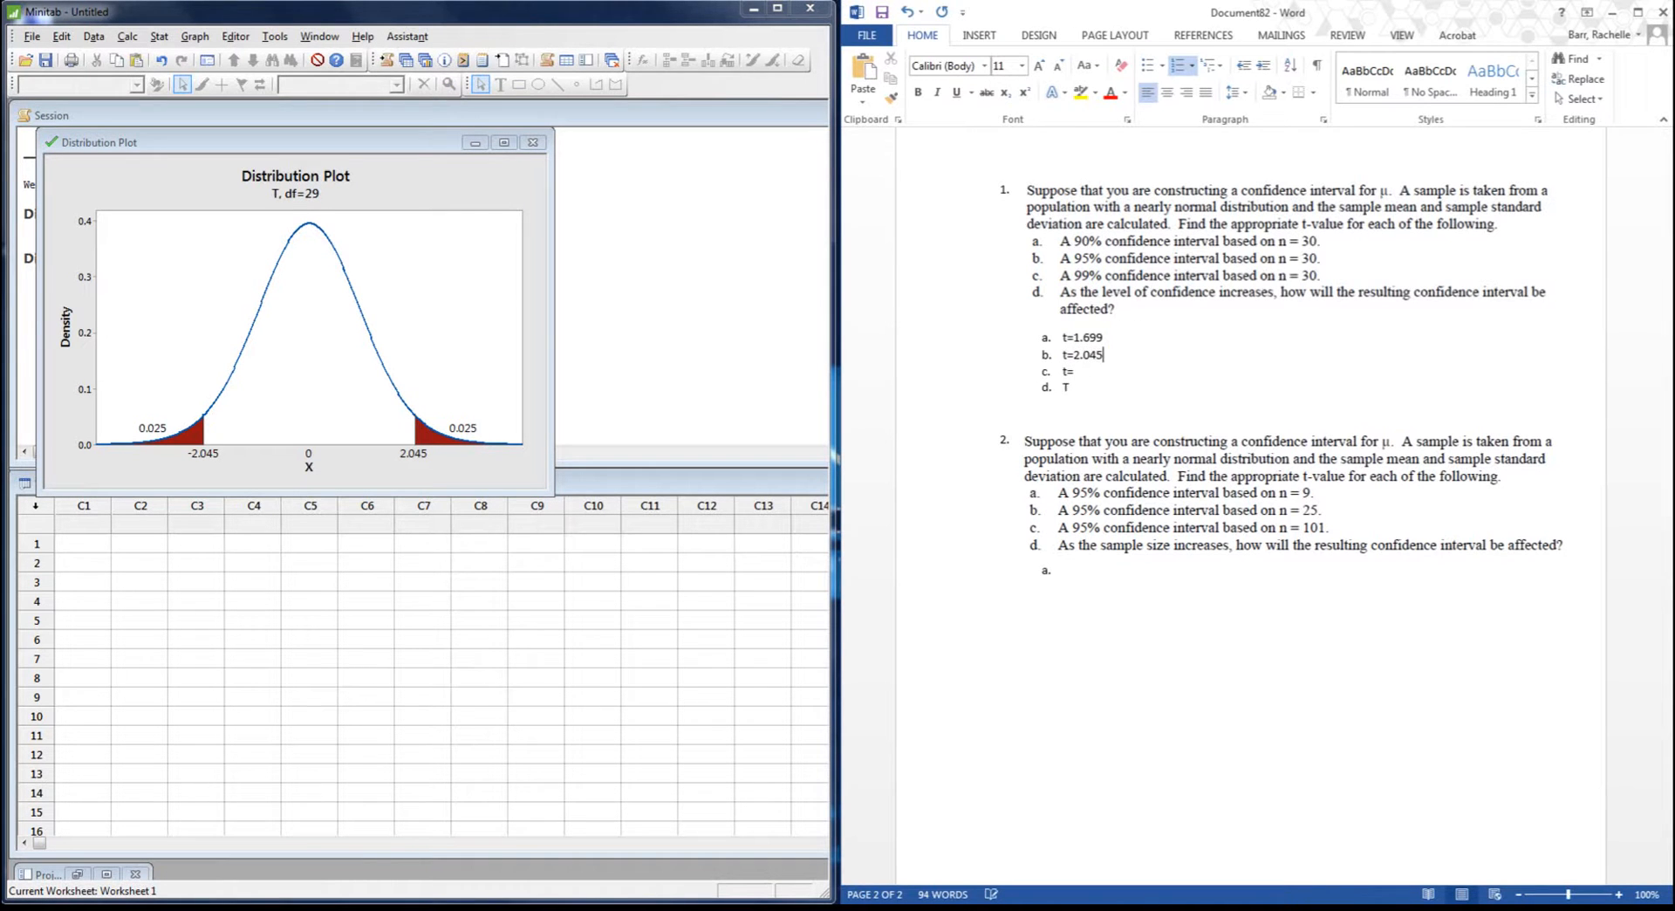
Step: In Minitab, bring the 90% confidence plot to the front and stack it above the 95% plot, keeping both plots' shaded tails in view
left_click(320, 35)
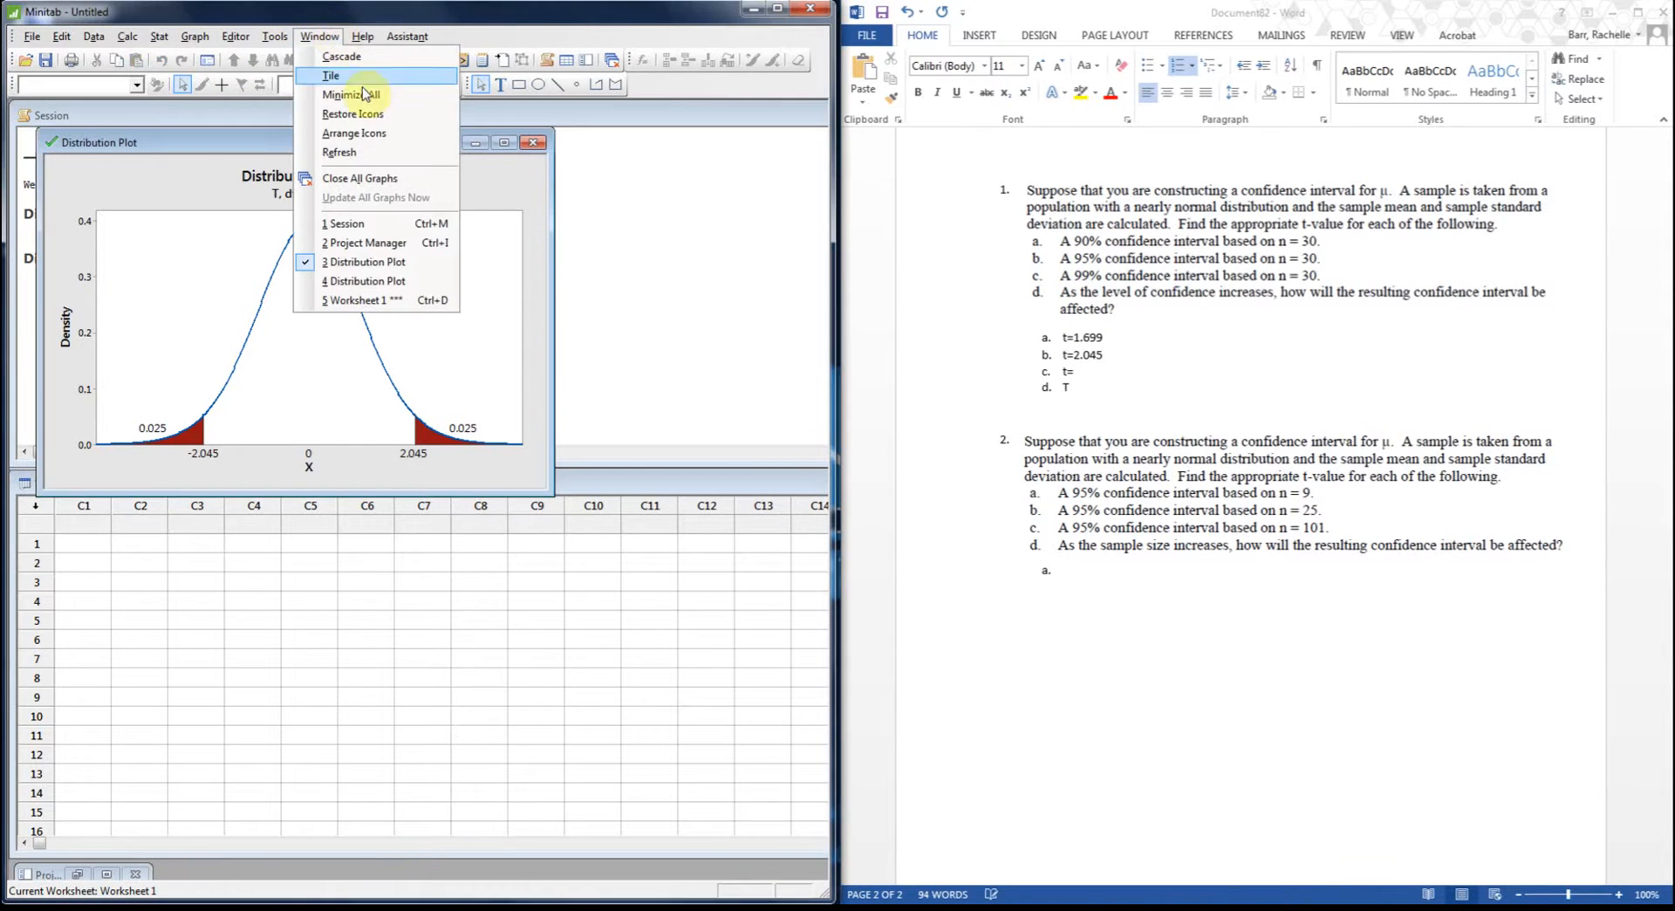
left_click(380, 281)
left_click_drag(347, 128, 384, 278)
left_click_drag(367, 157, 365, 202)
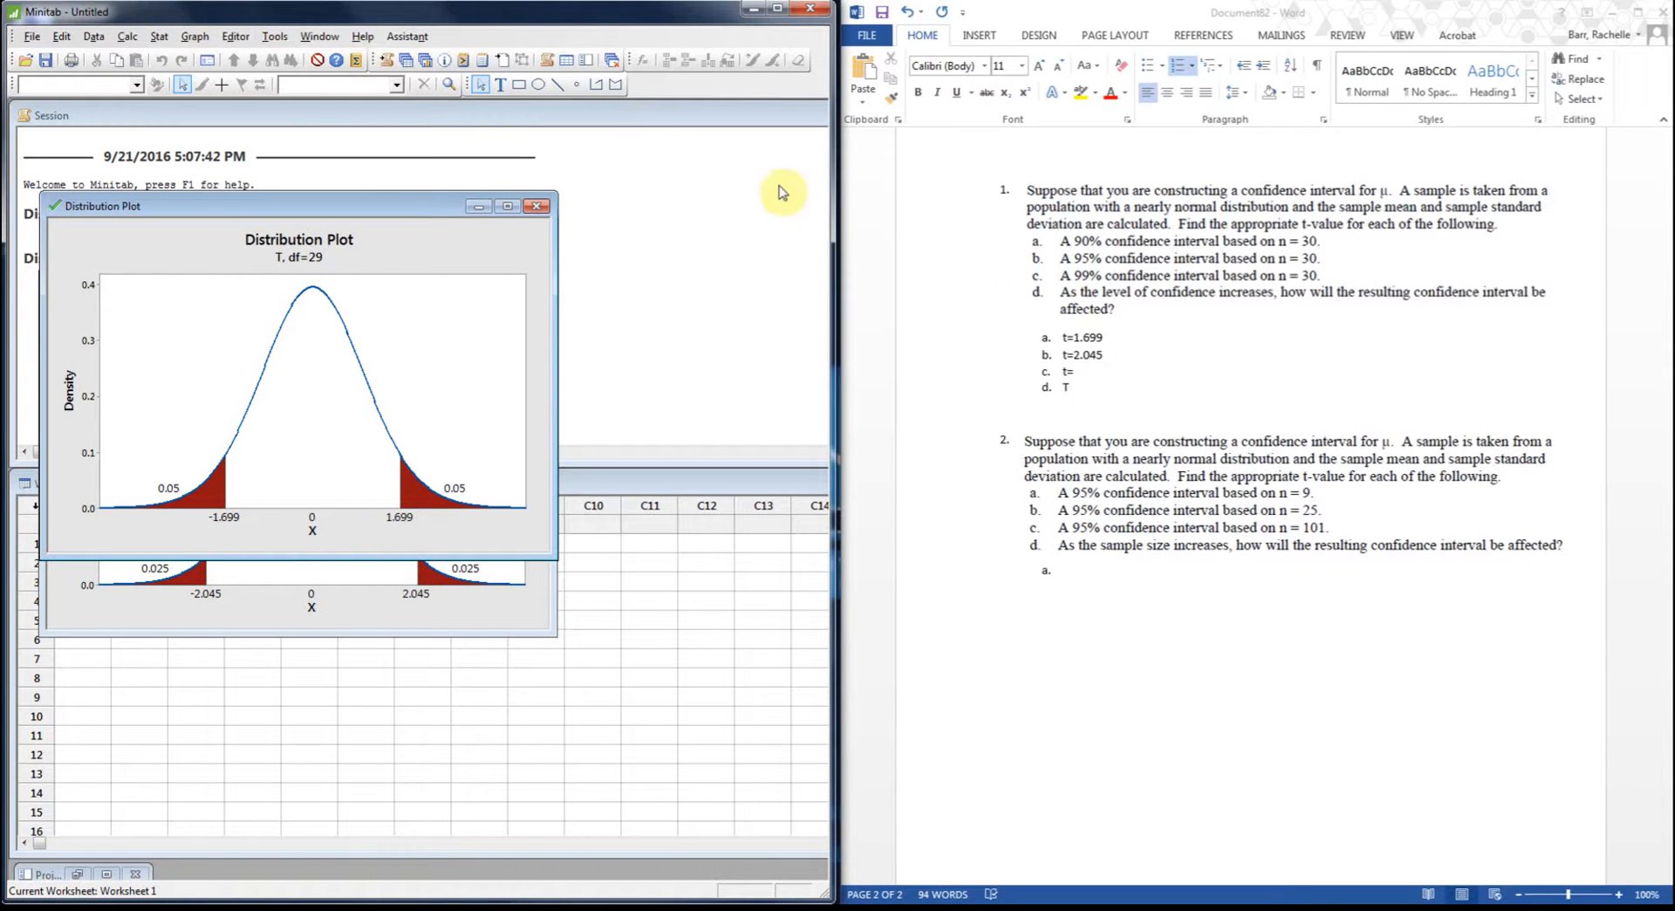
Step: Create a third View Probability plot of the t distribution with both tails shaded for a probability of 0.01
left_click(193, 36)
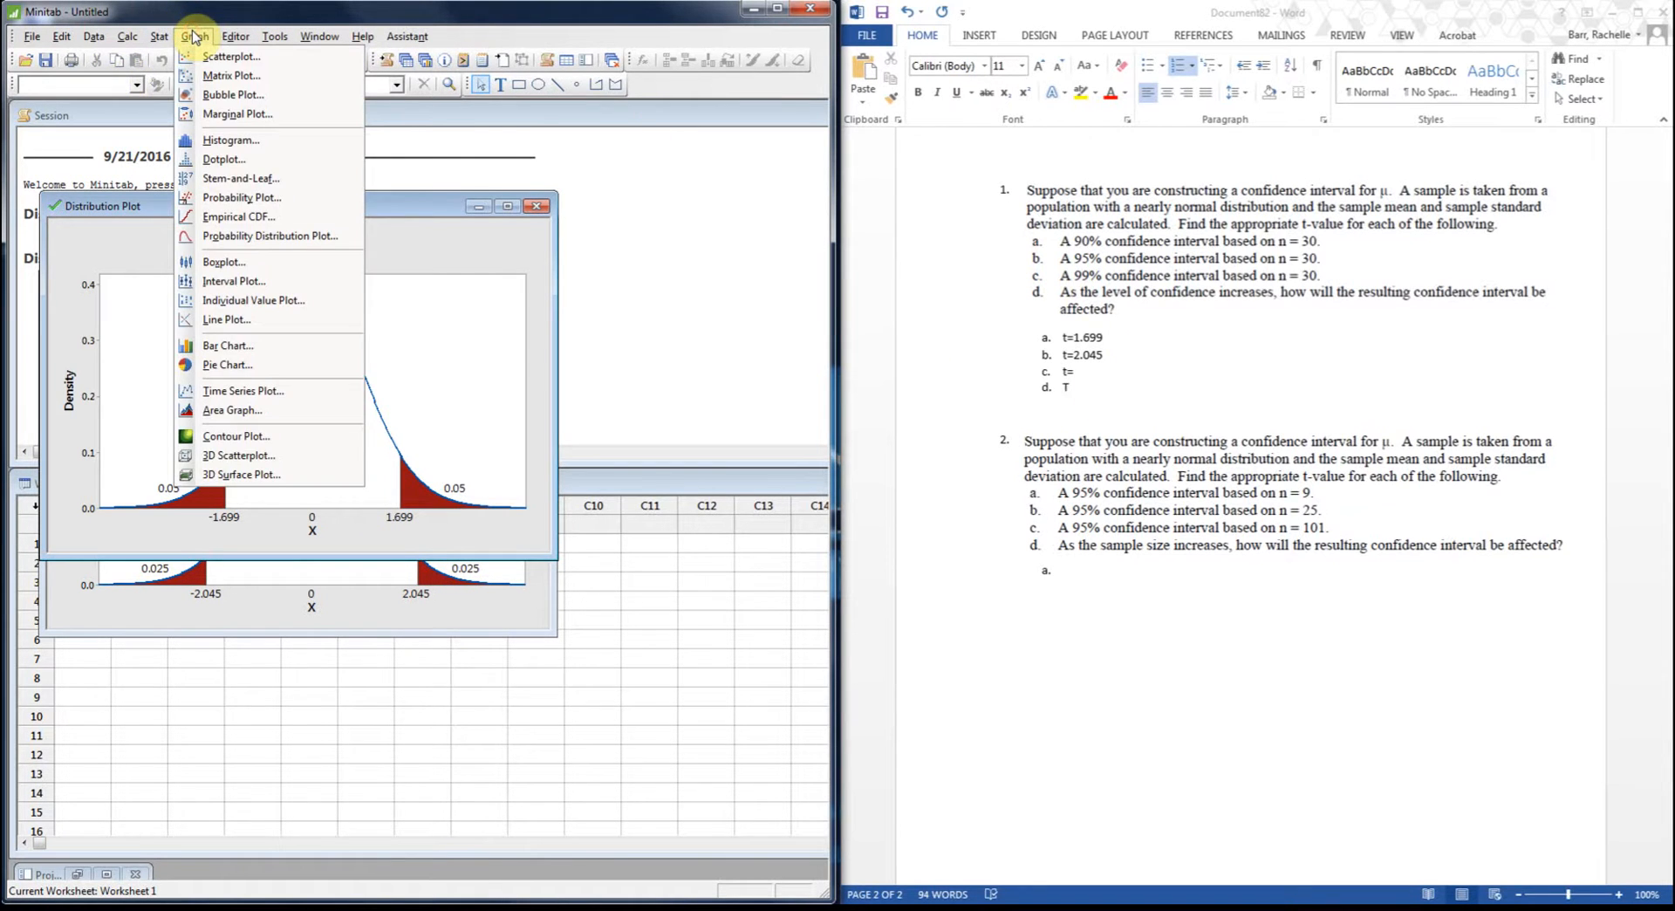
left_click(297, 236)
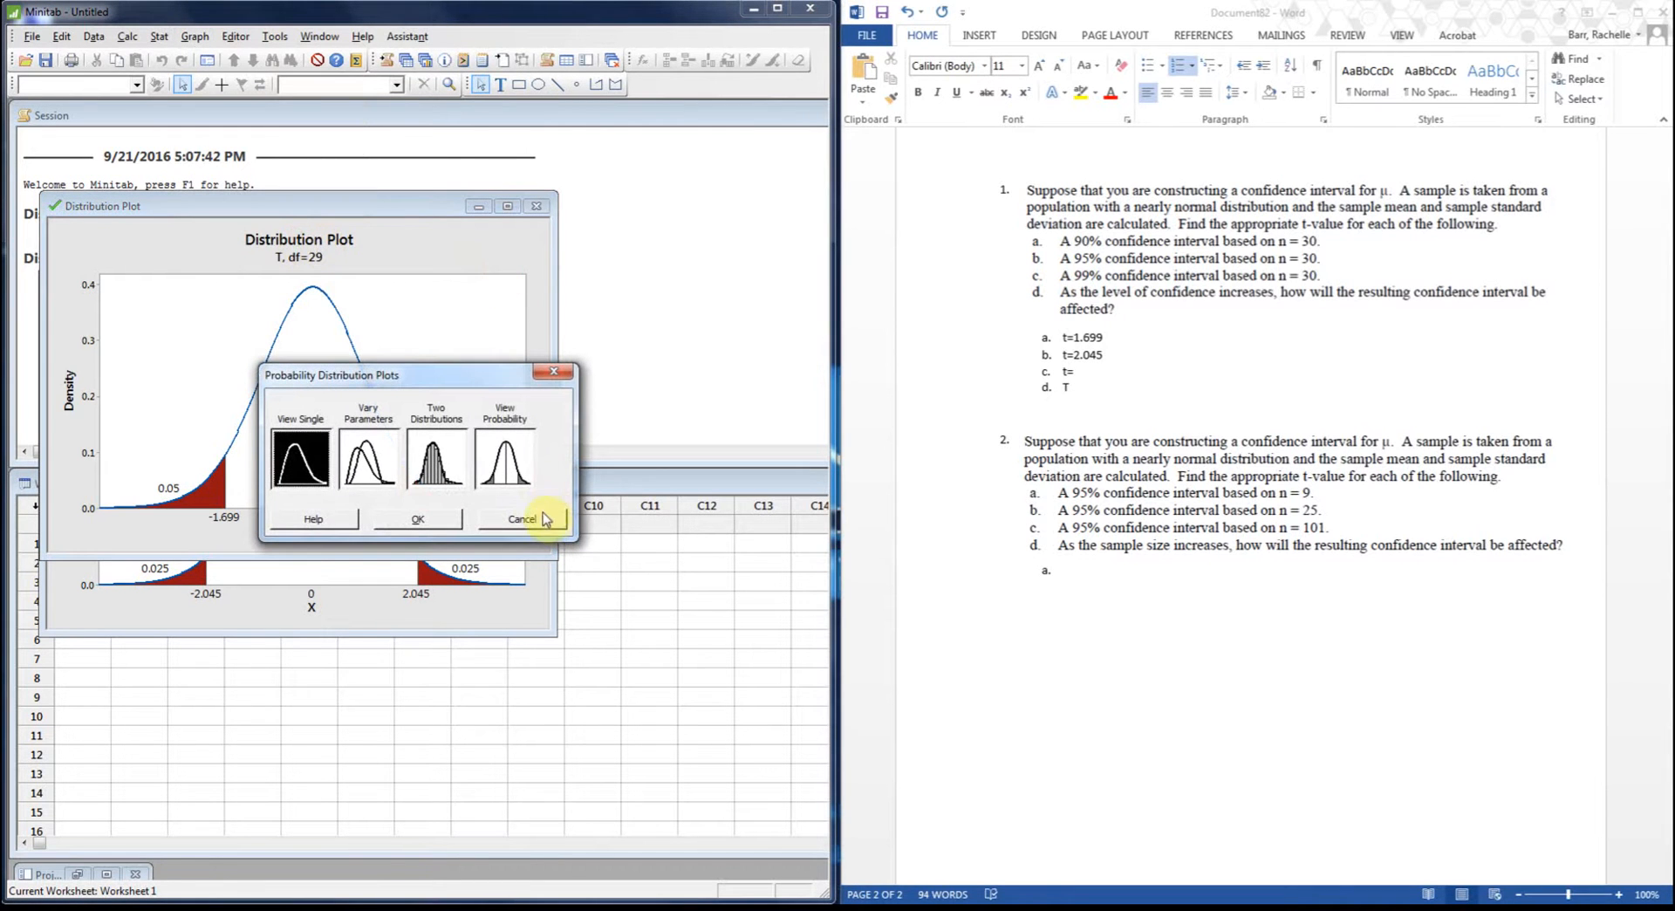
left_click(506, 458)
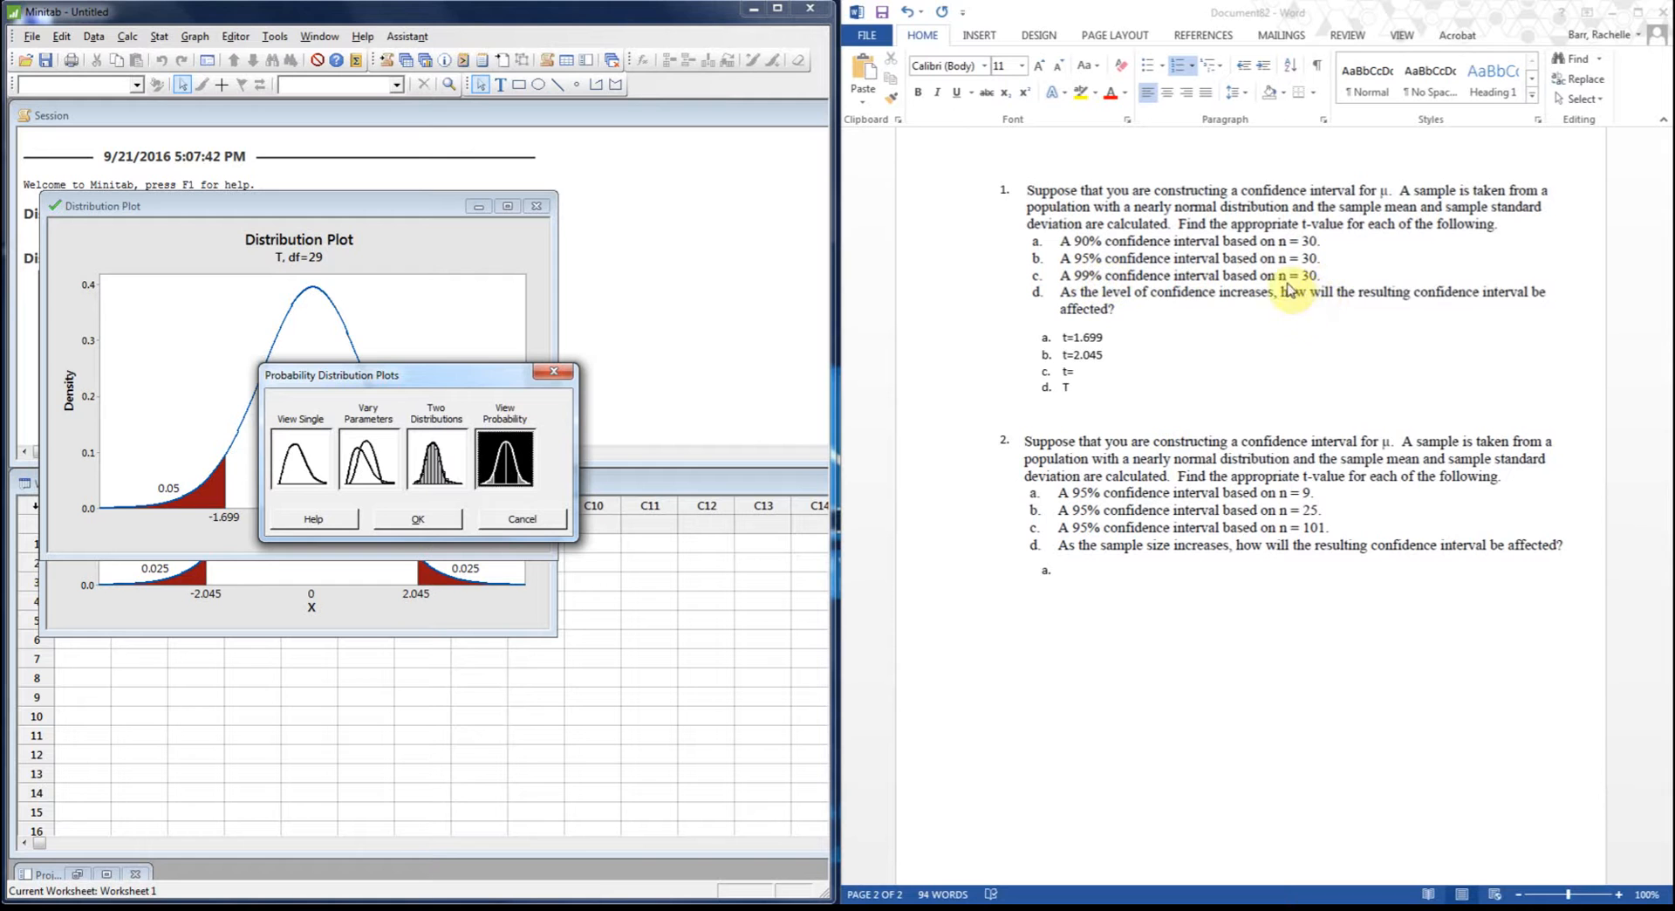
left_click(403, 522)
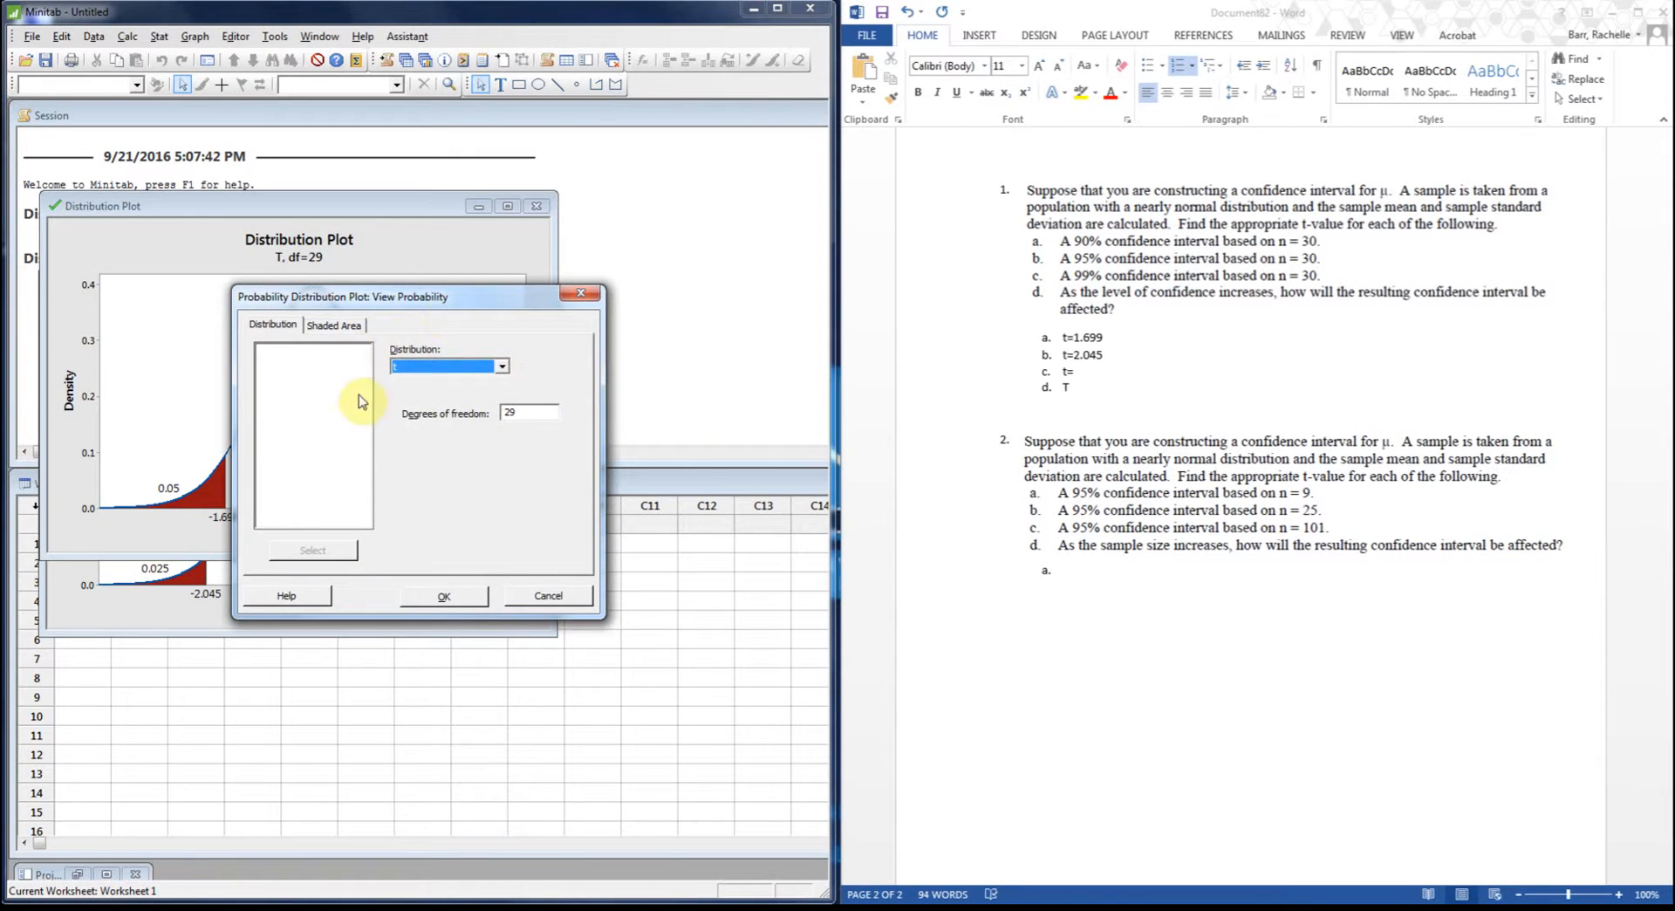
left_click(347, 328)
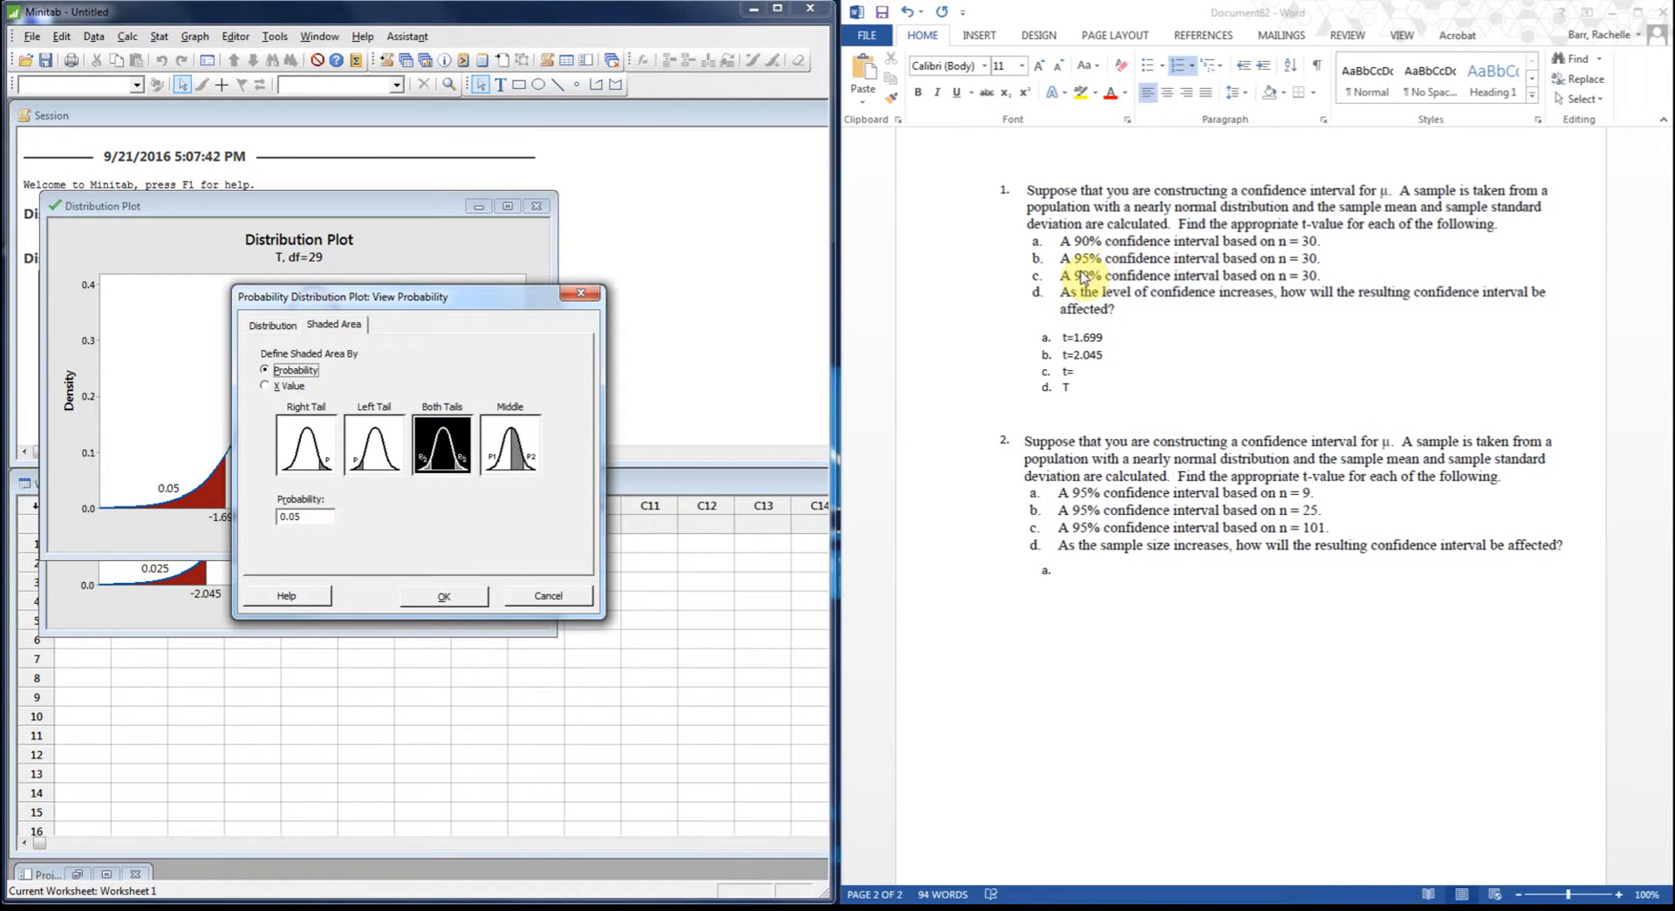
left_click(311, 516)
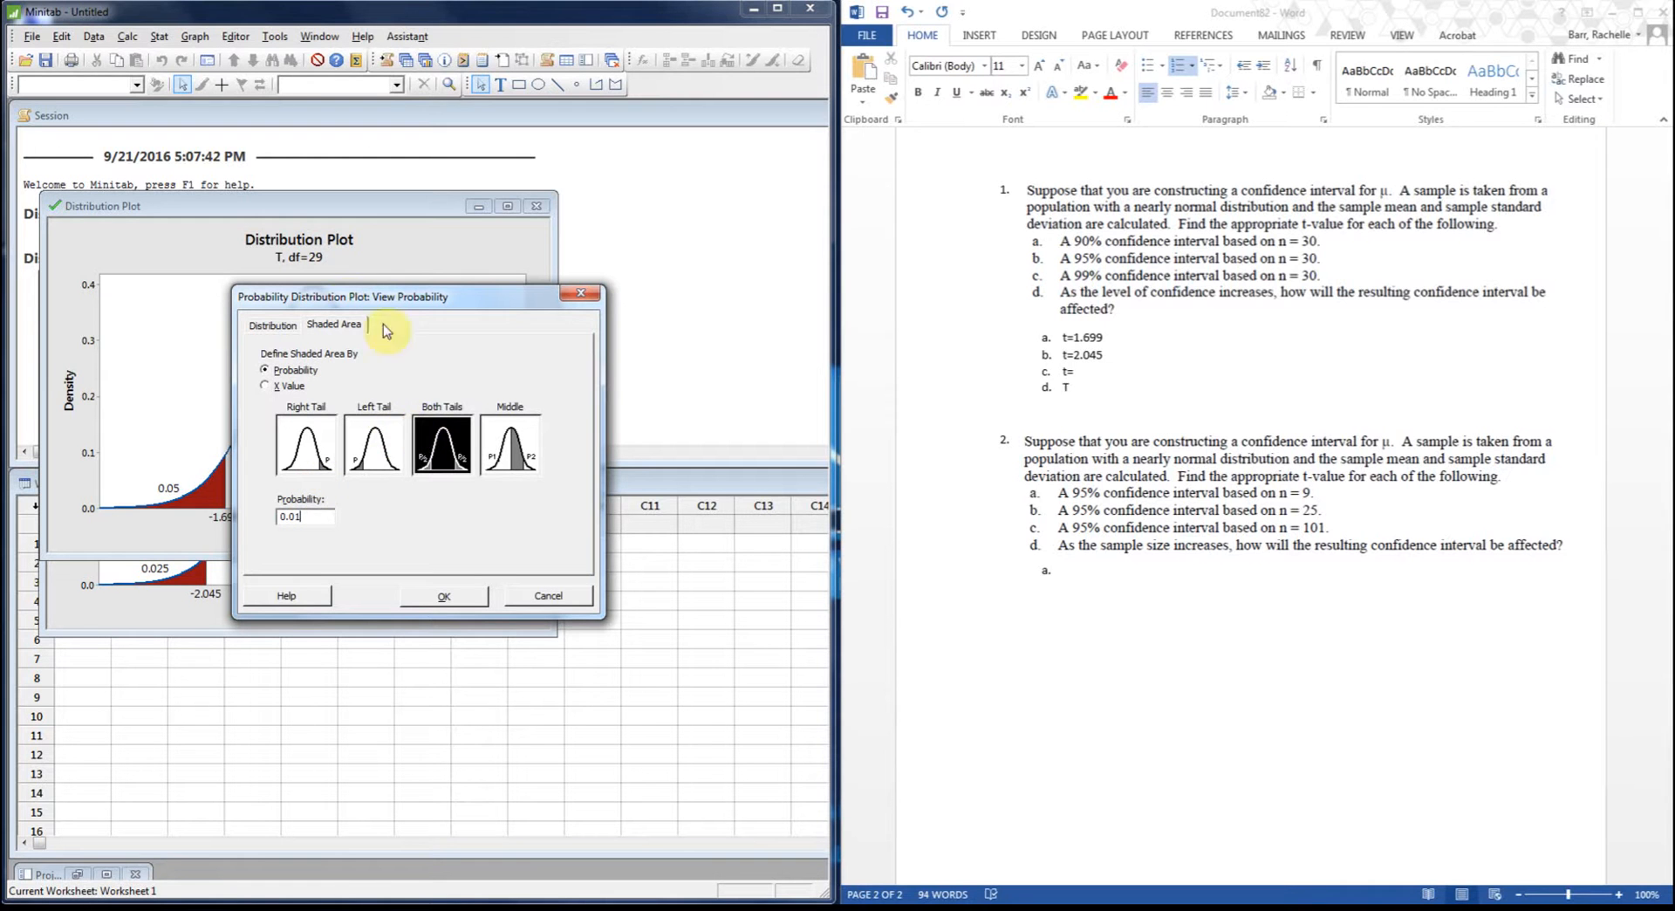
left_click(445, 600)
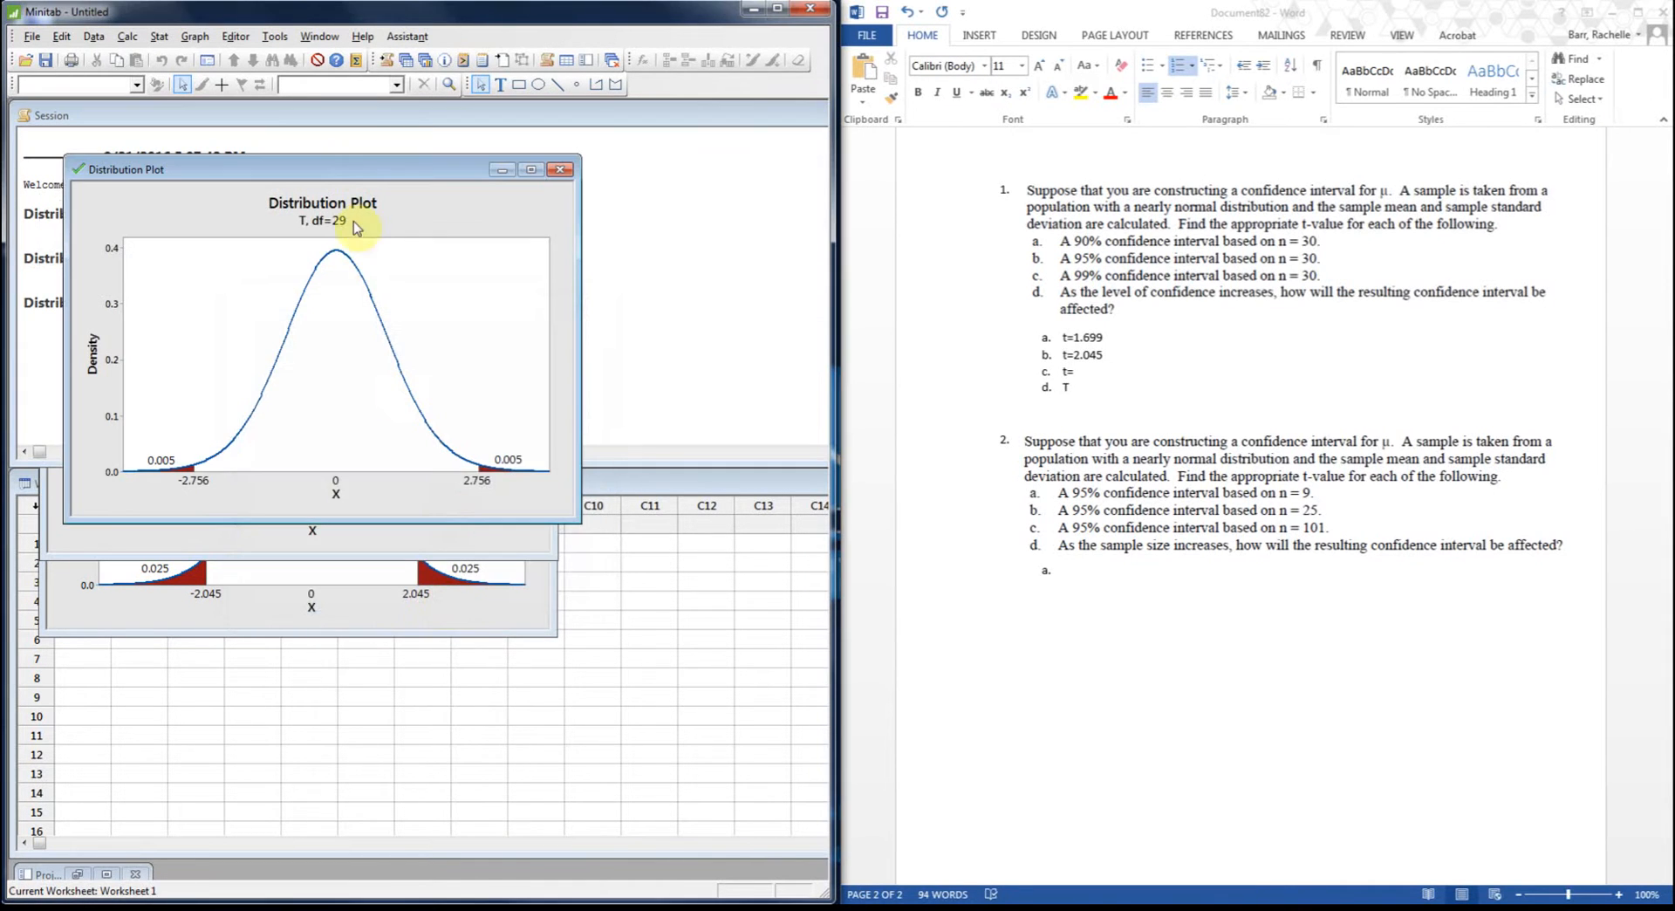
Step: Resize the 99% confidence plot to match the other two and place it above them with their shaded tails in view
left_click_drag(368, 159, 366, 126)
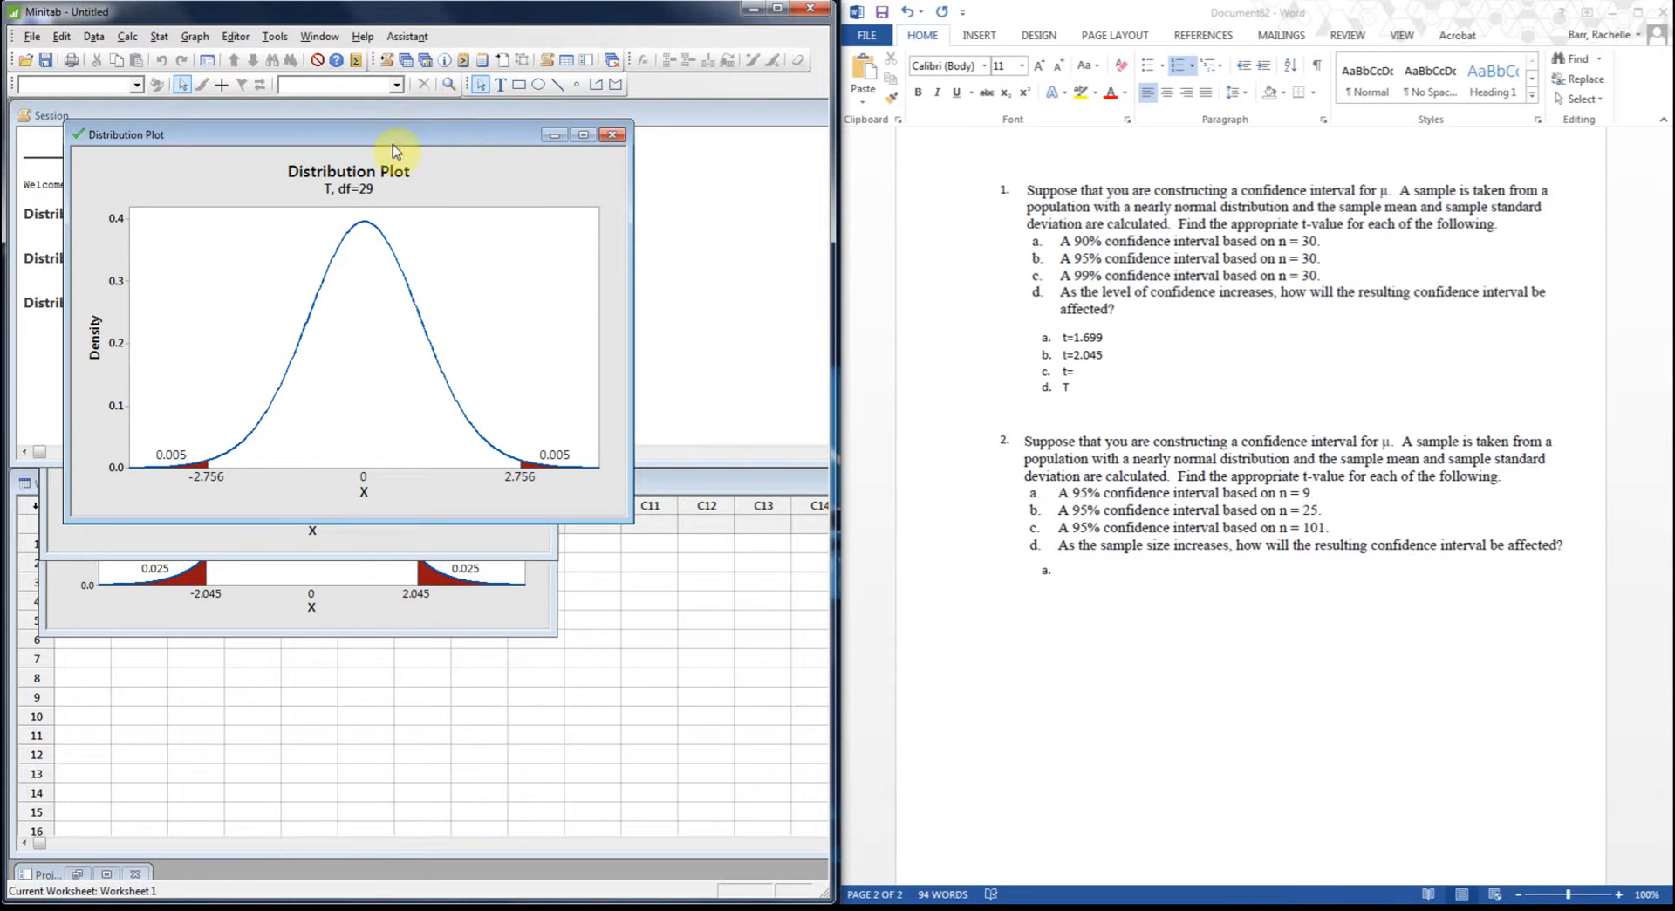
left_click_drag(392, 144, 309, 103)
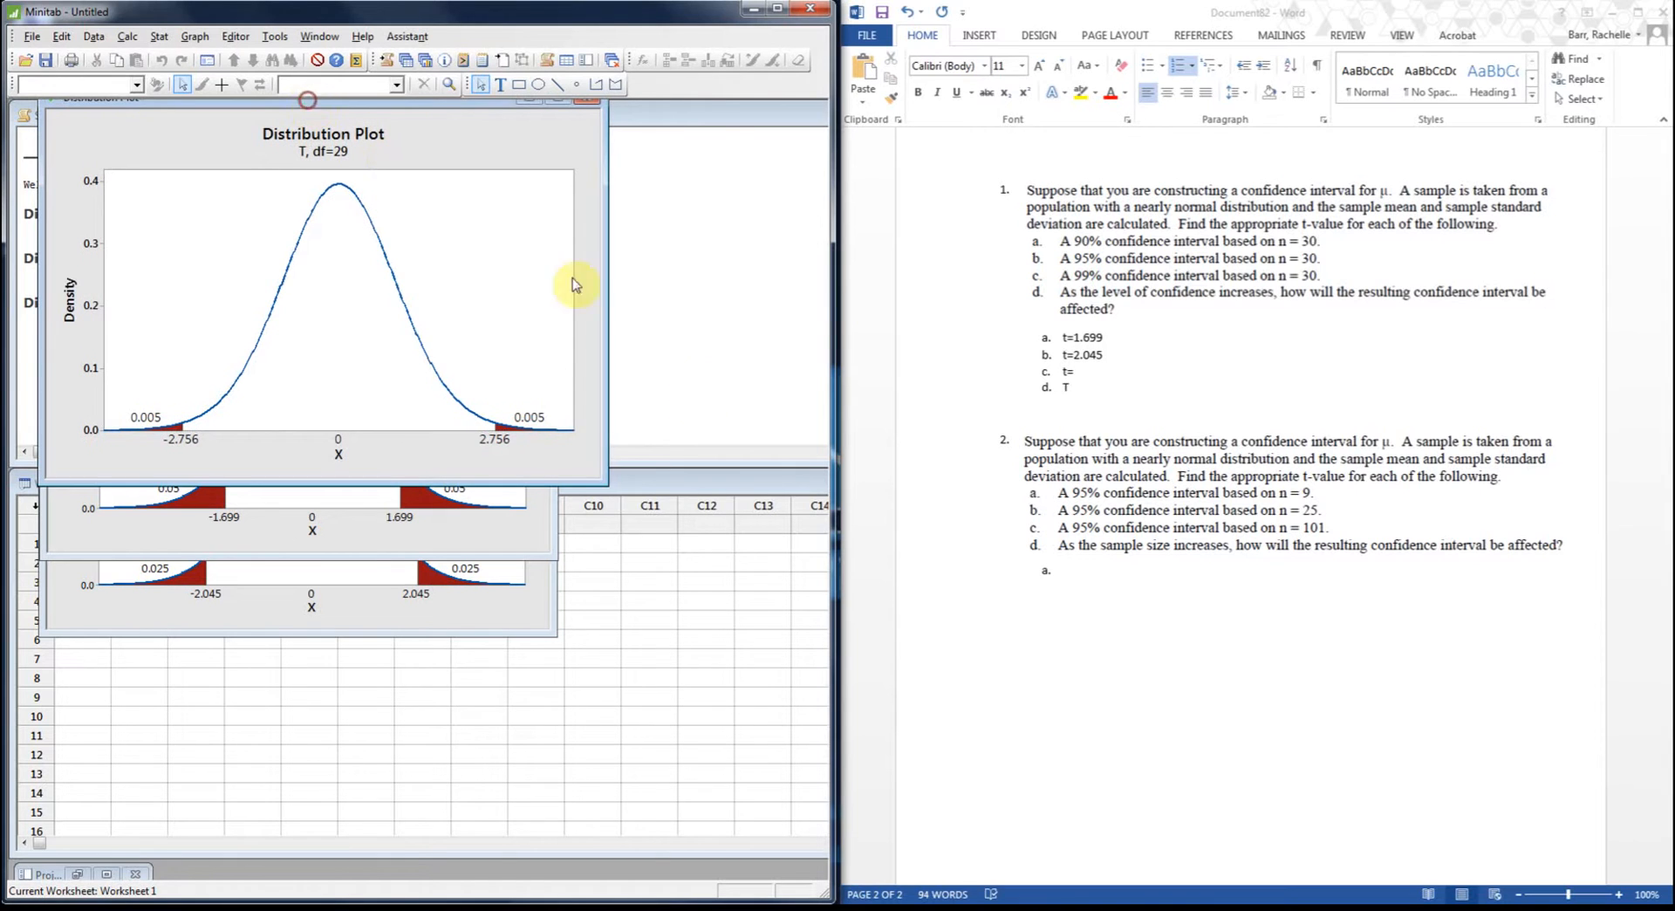
left_click_drag(607, 481, 552, 440)
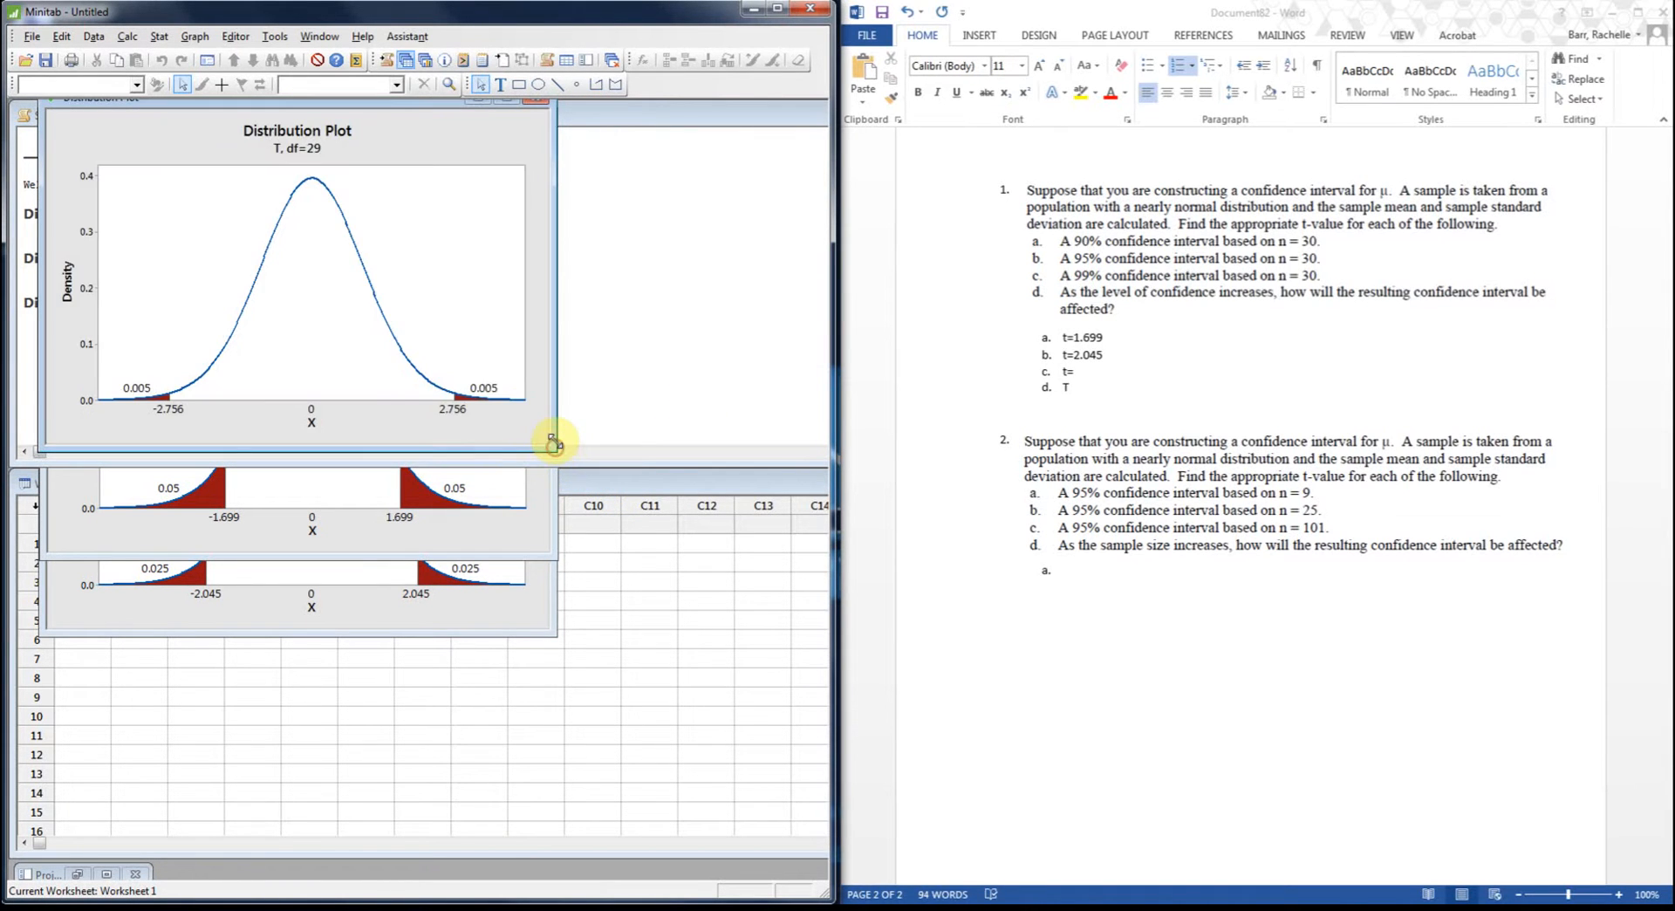
left_click_drag(427, 101, 422, 129)
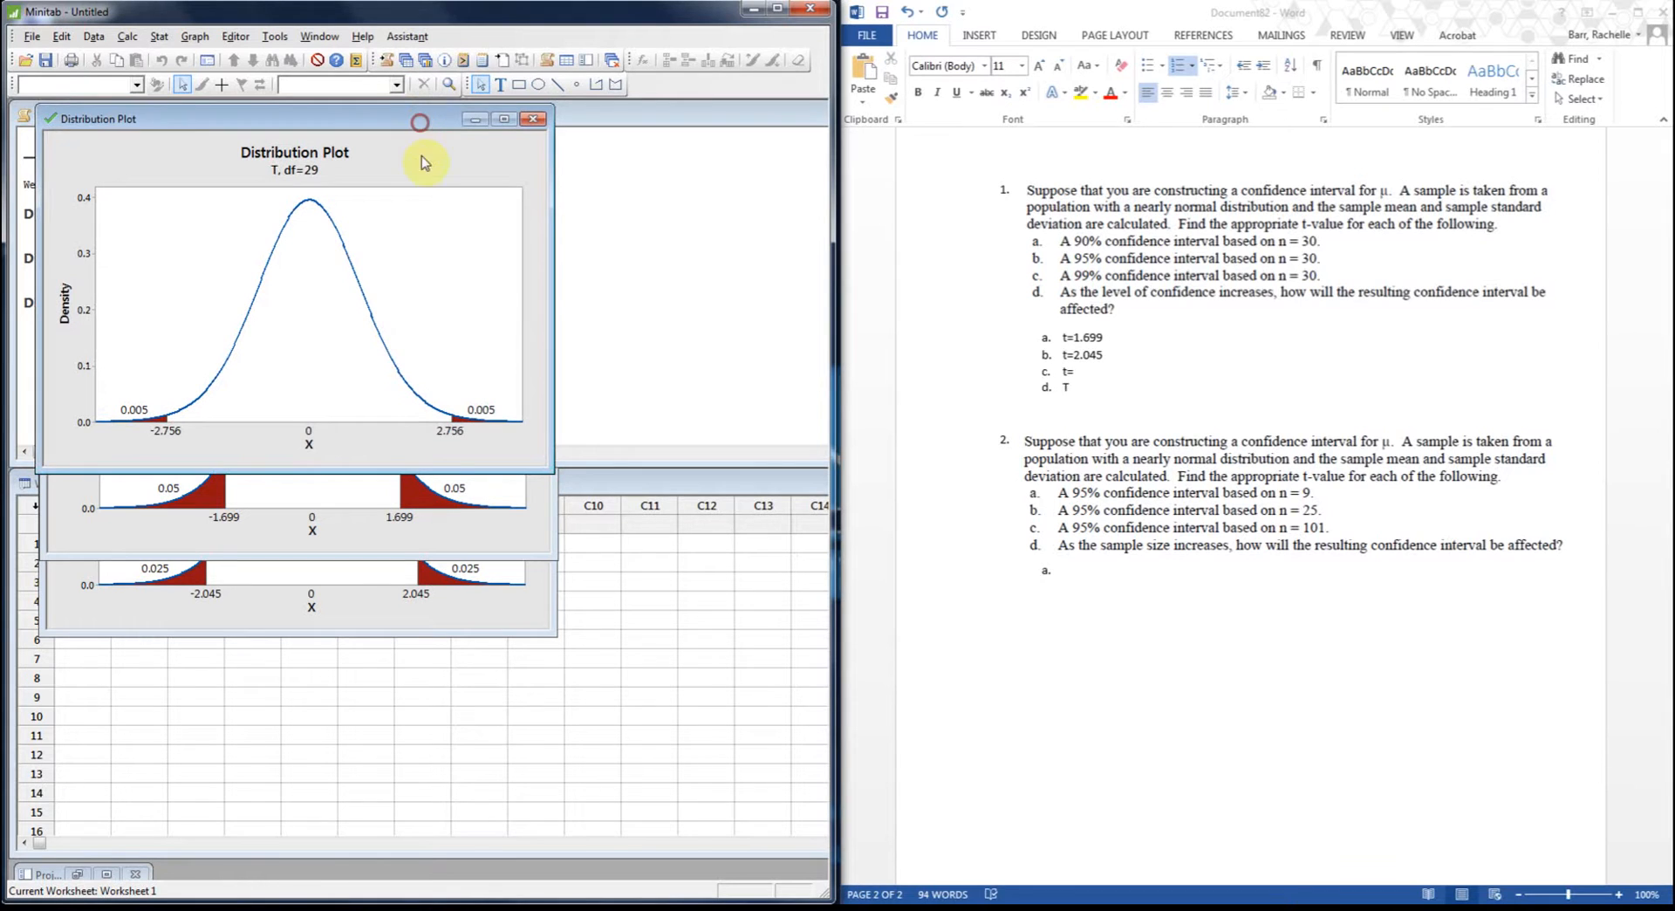
Step: Switch to the Word document and enter 2.756 as the t-value for answer c of question 1
left_click(1104, 370)
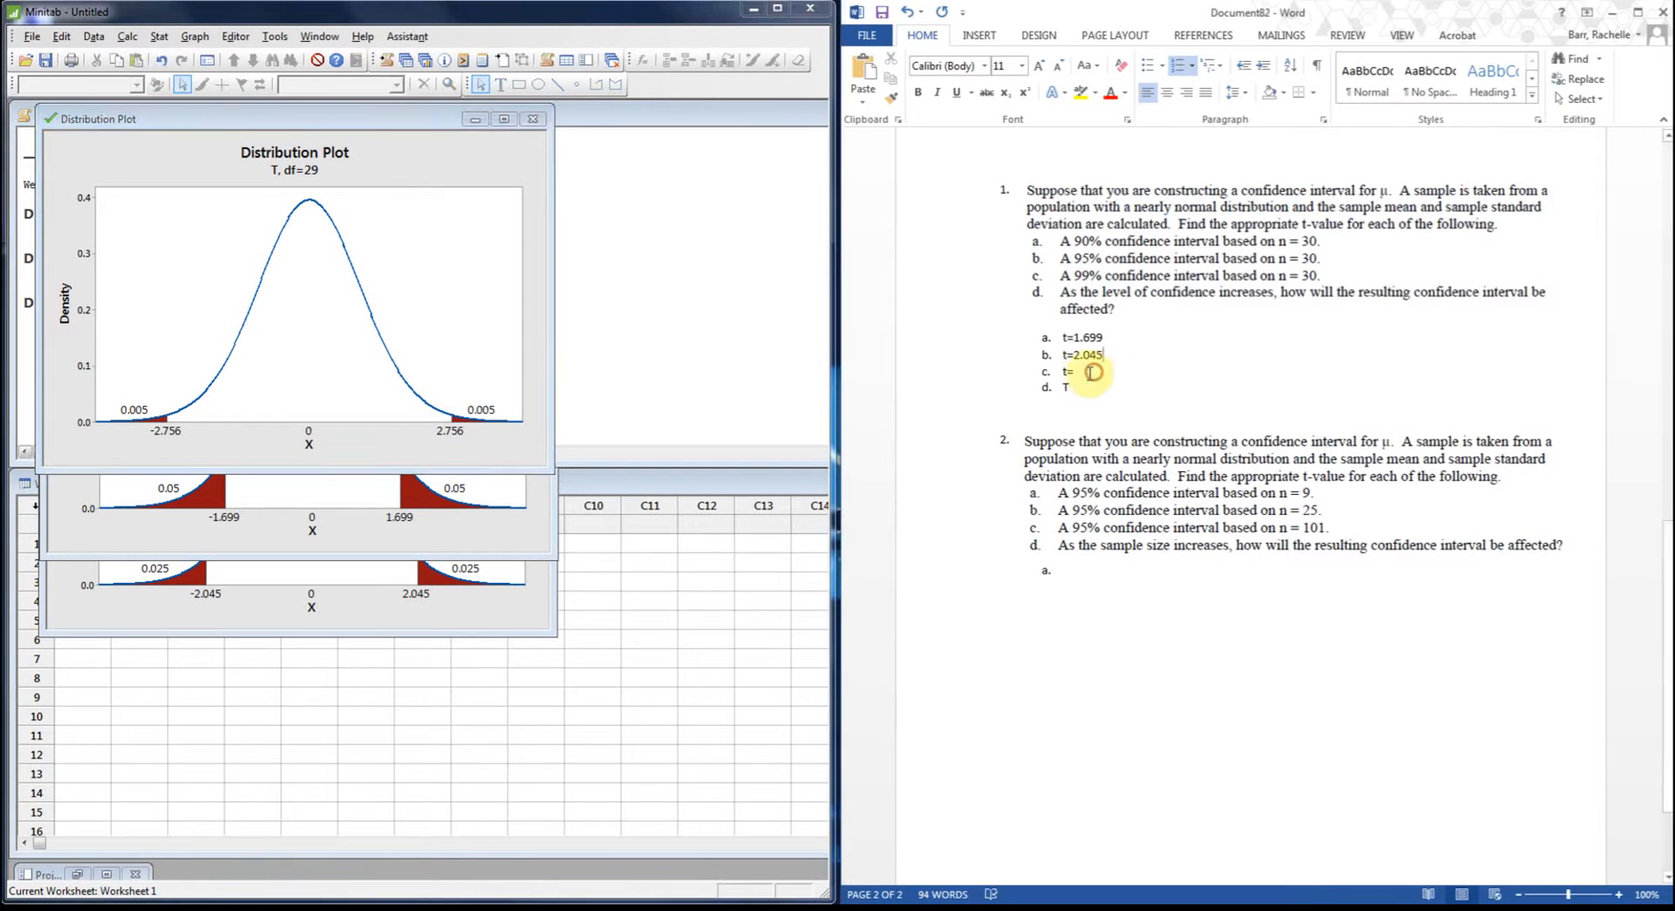
type("2.756")
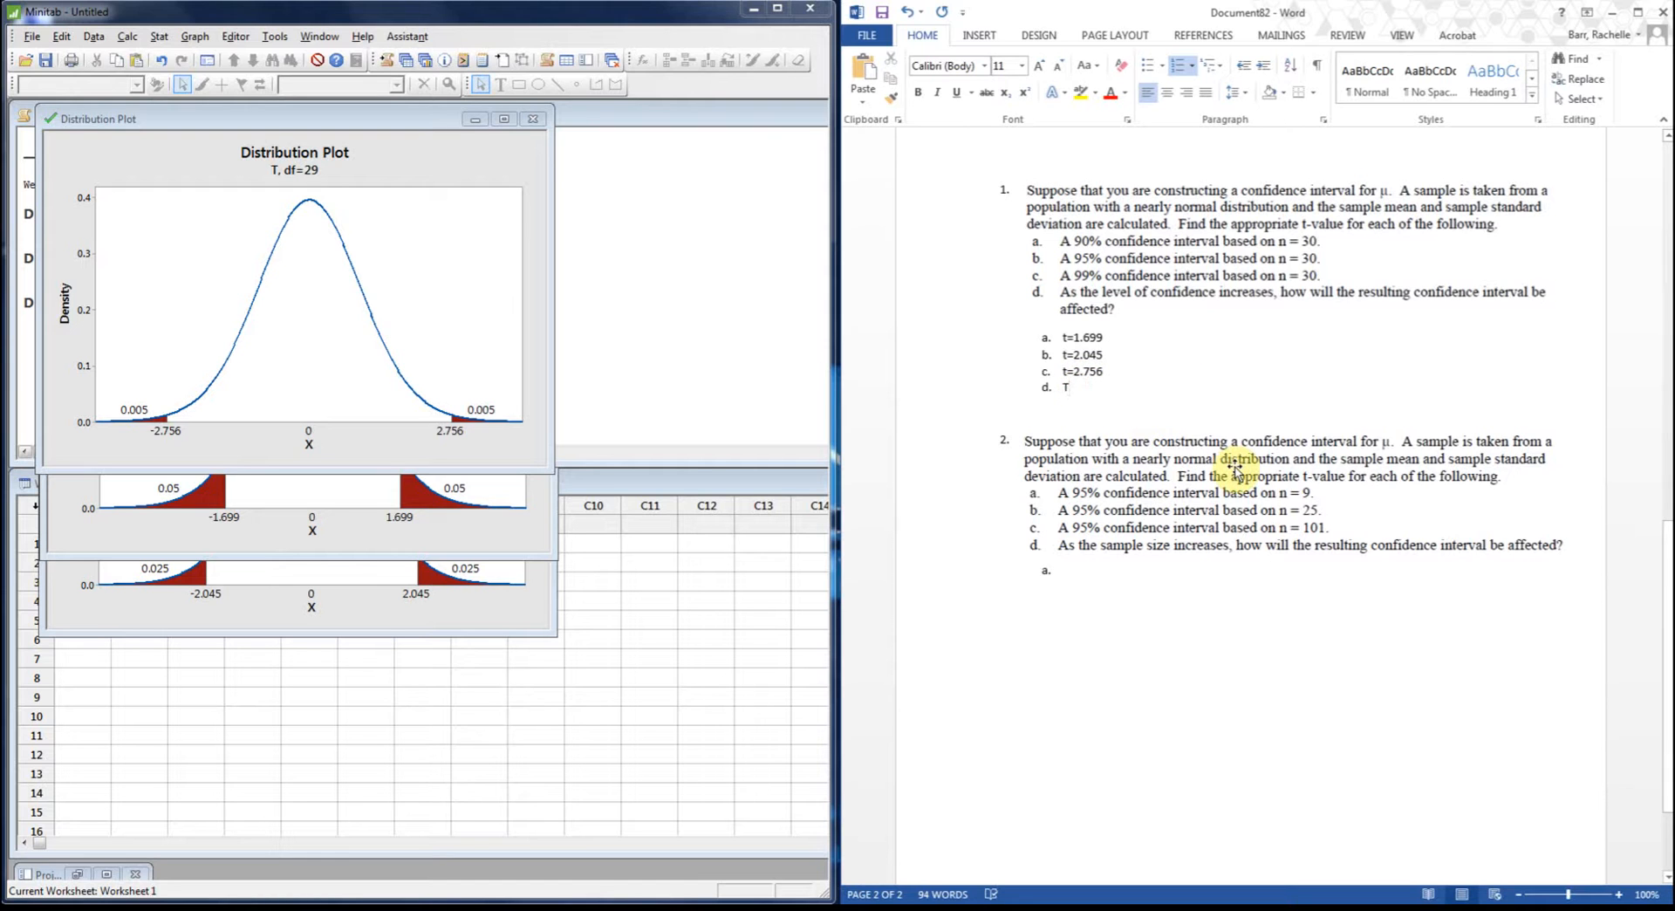
Step: Replace answer d's text with "As the level of confidence increased the t value got larger since we needed less area in the tails."
key("BackSpace")
type("A")
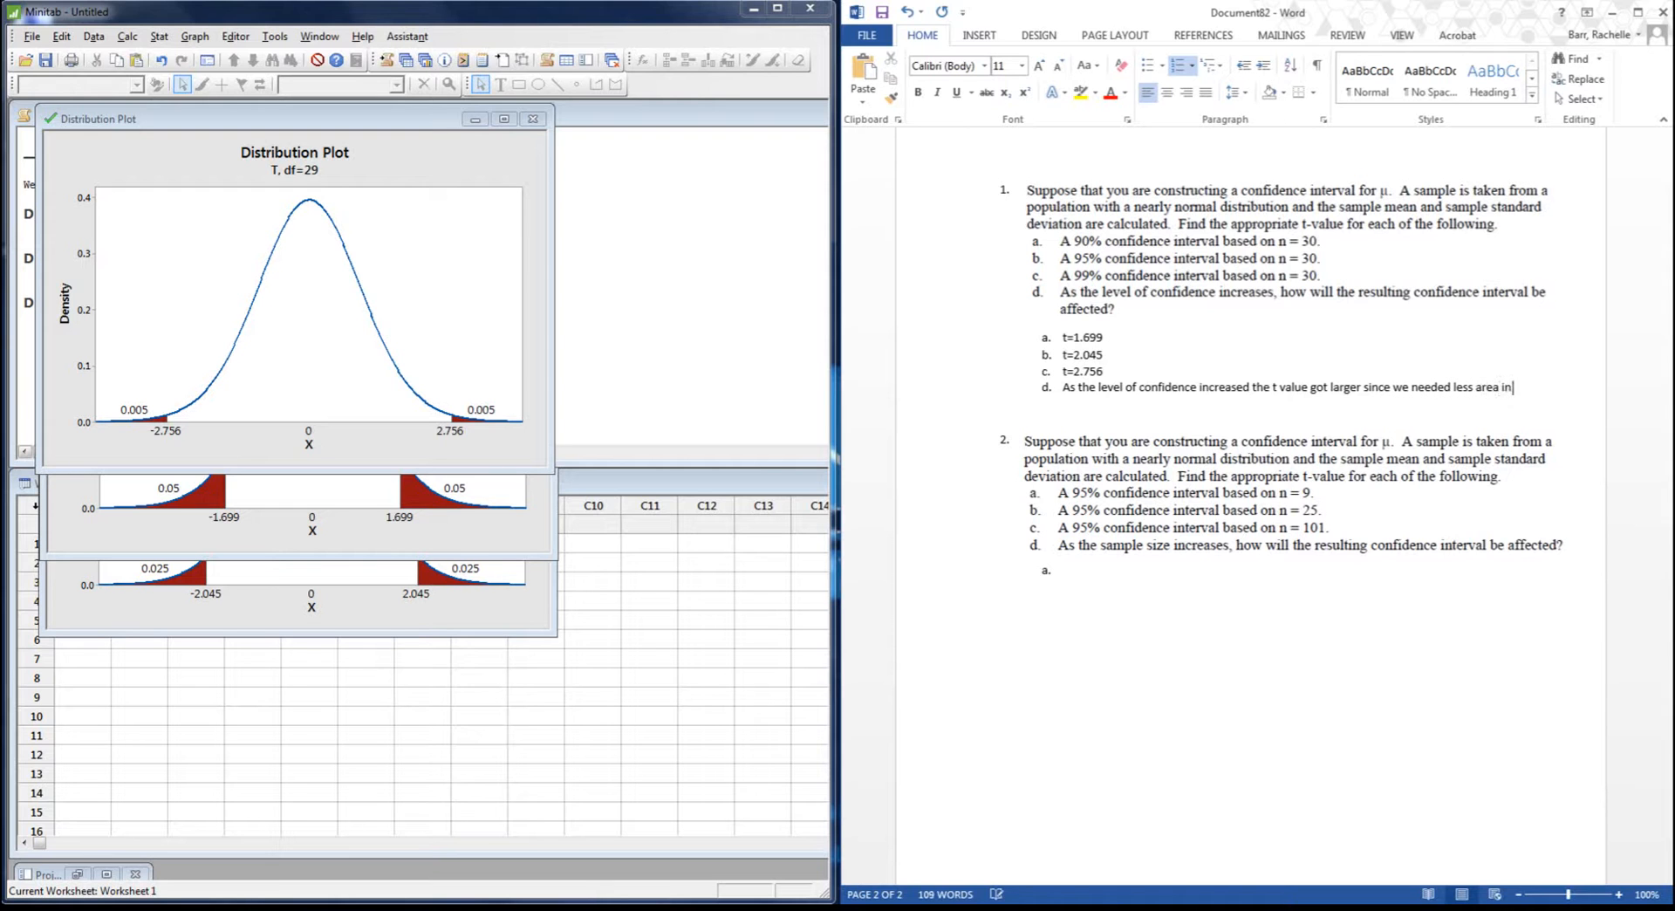
type("the tails.")
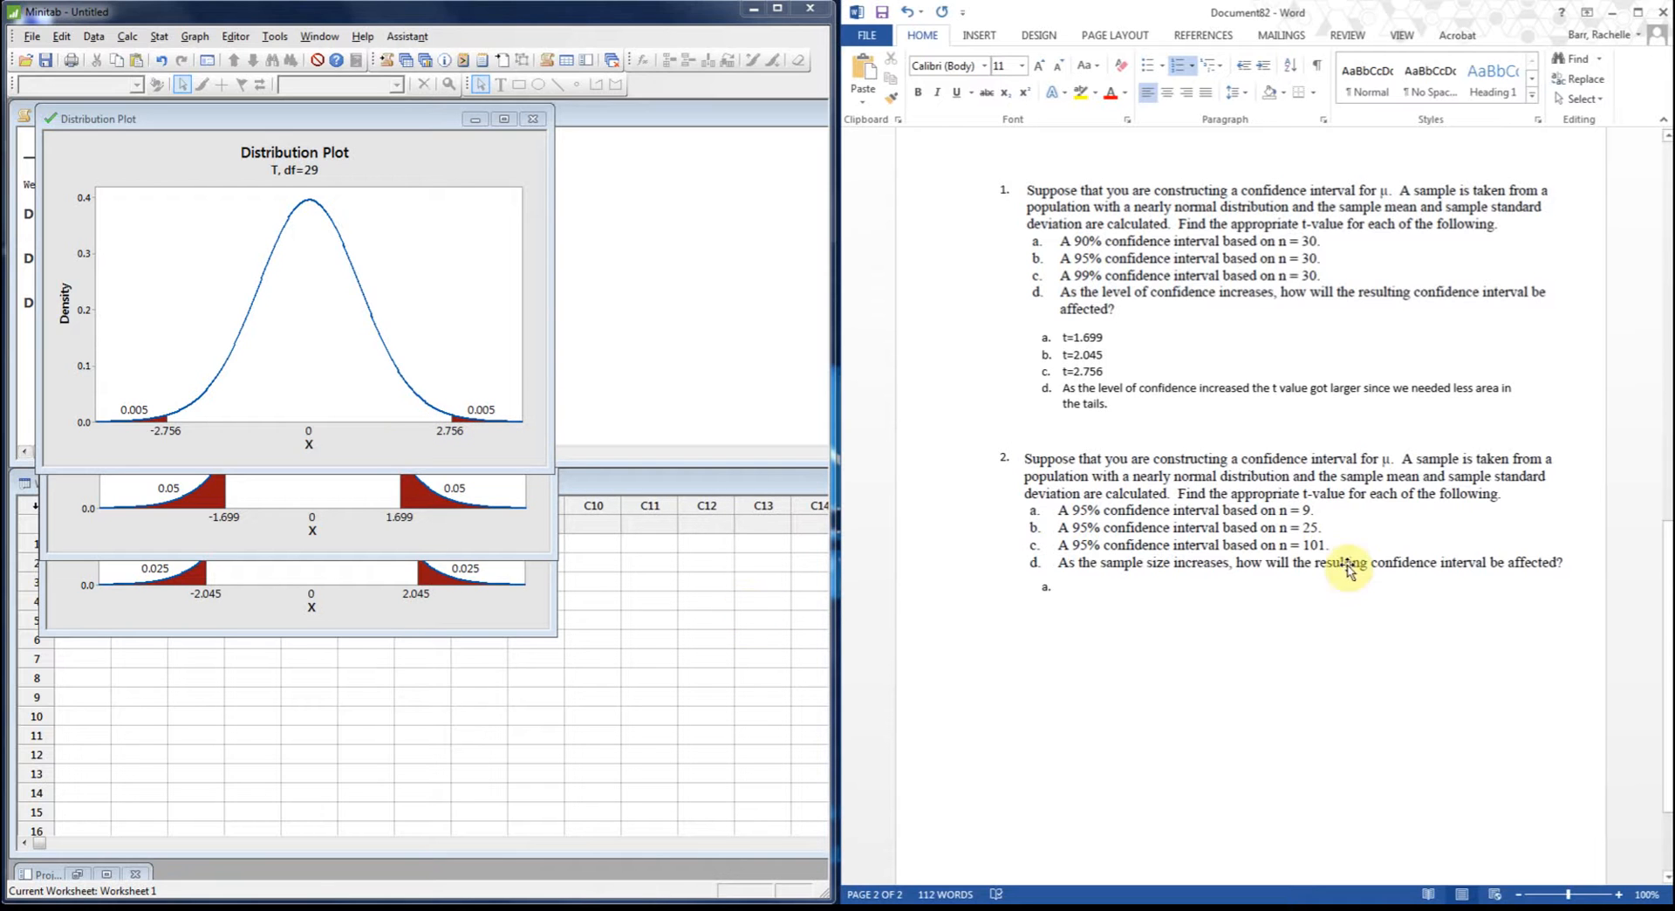
Step: Set up a new View Probability distribution plot in Minitab with both tails shaded for a probability of 0.05
left_click(1066, 587)
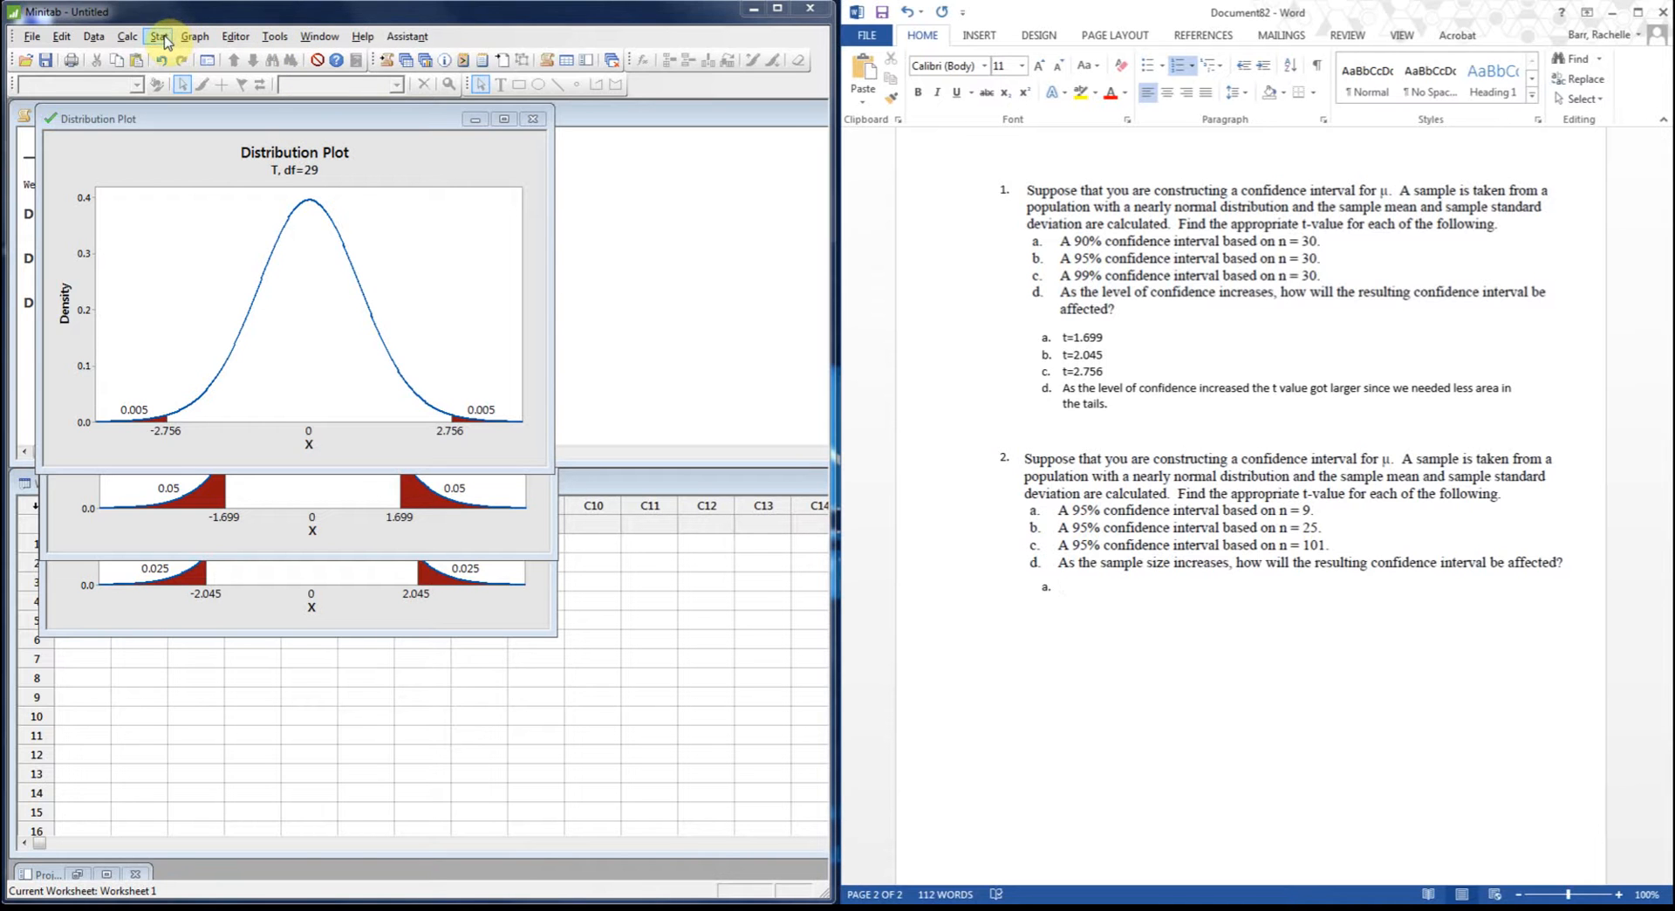
left_click(194, 37)
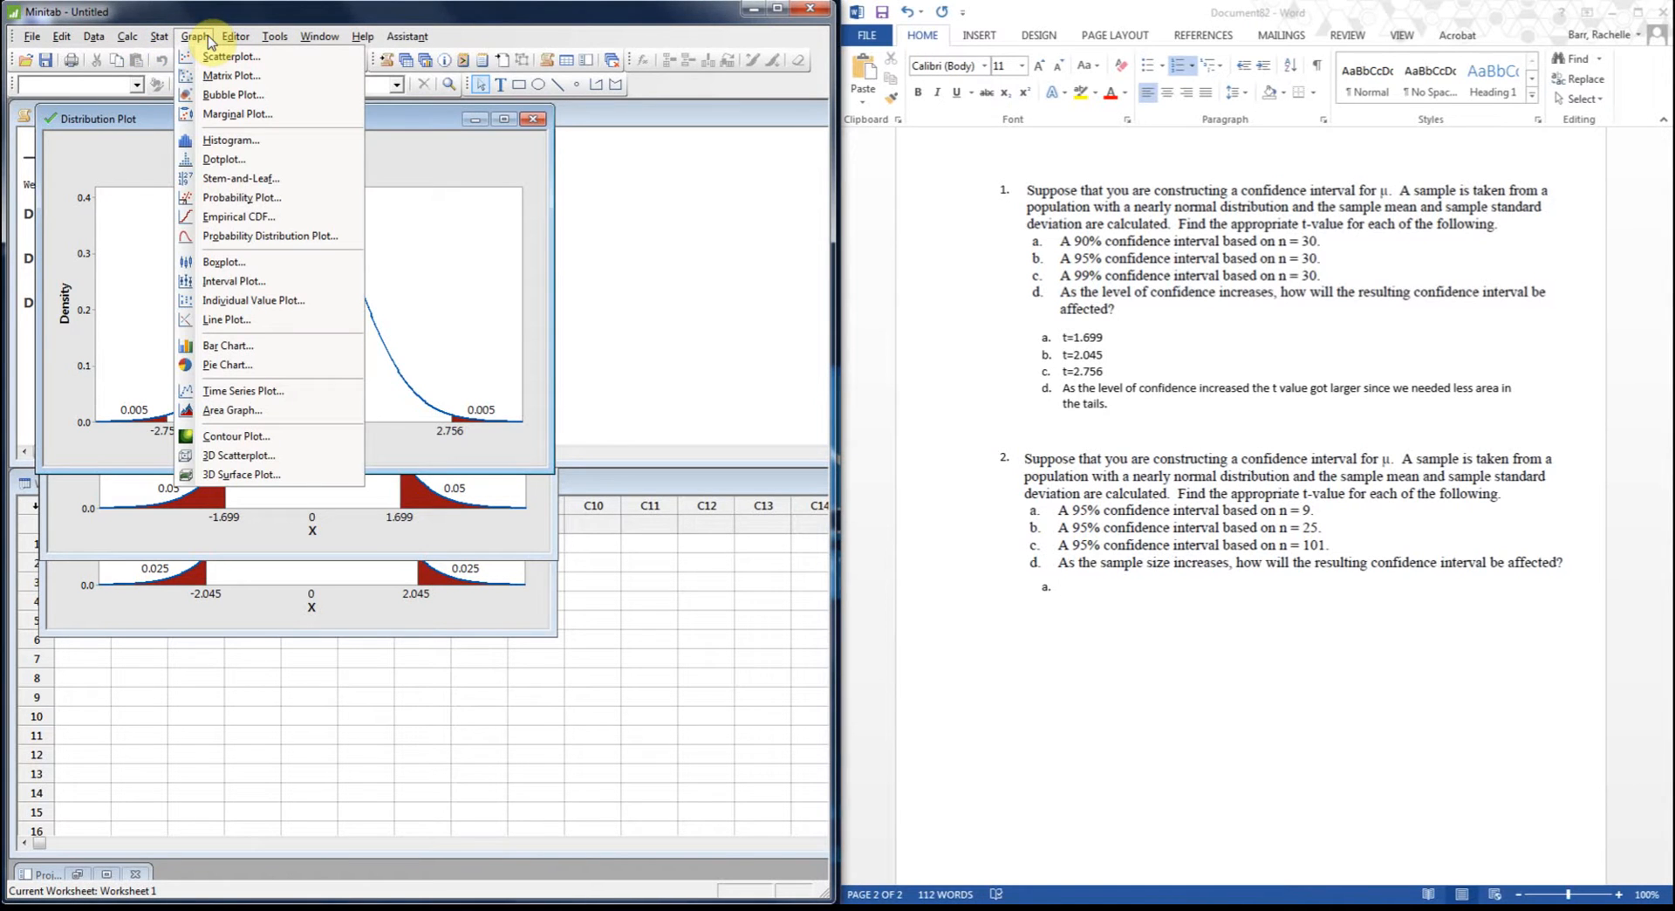
left_click(288, 236)
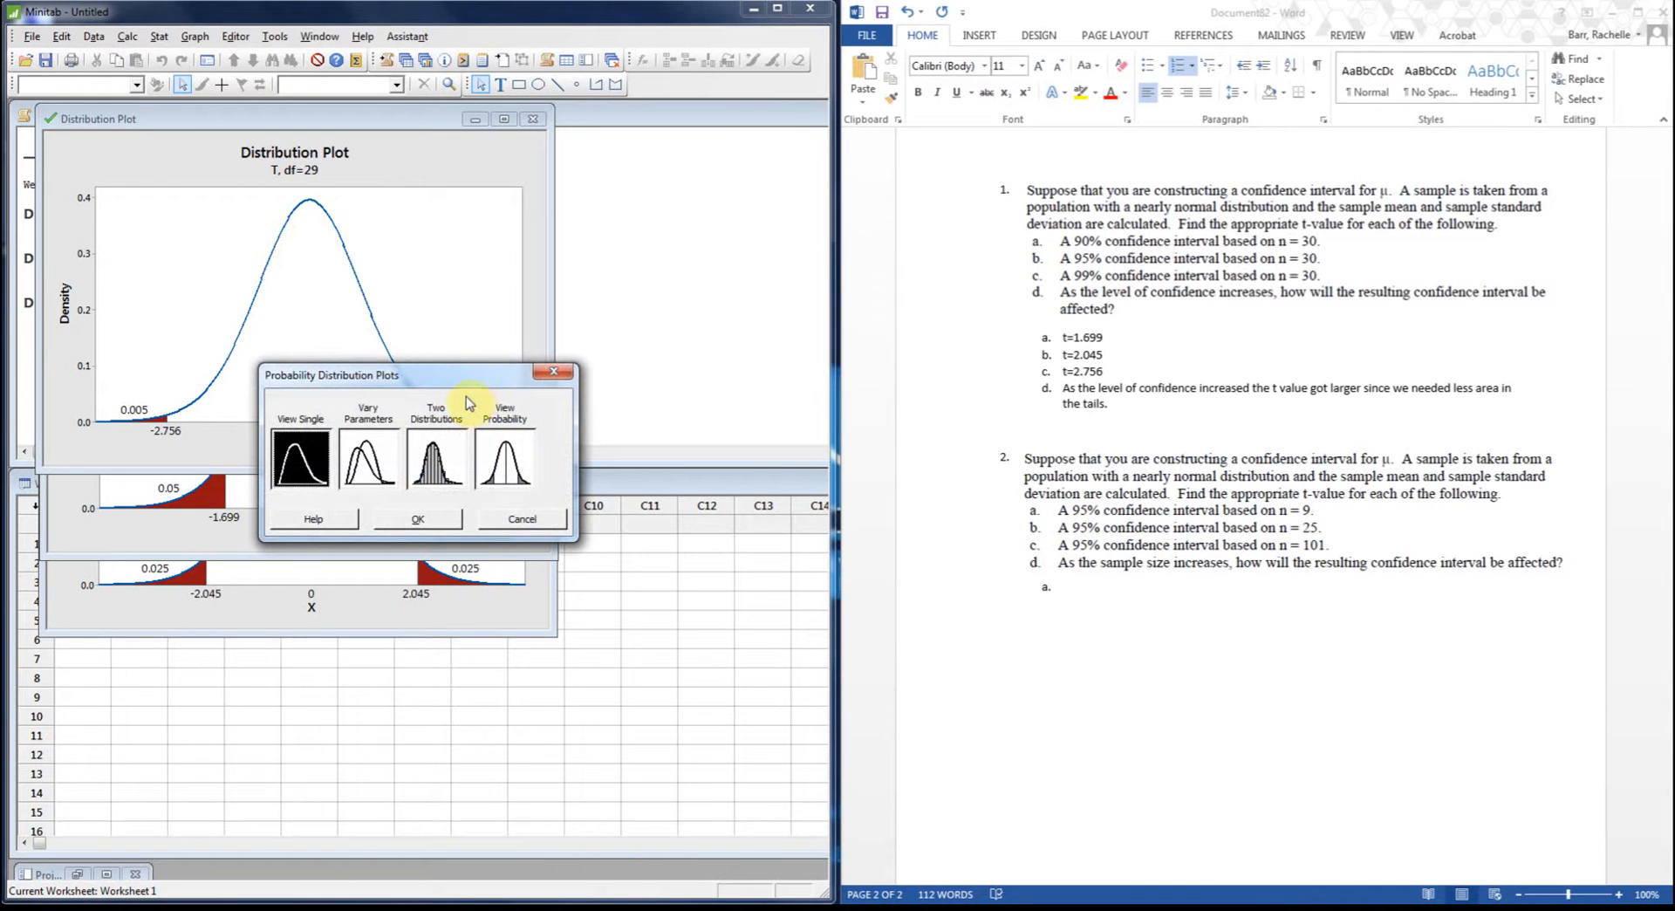
left_click_drag(466, 377, 505, 307)
left_click(548, 384)
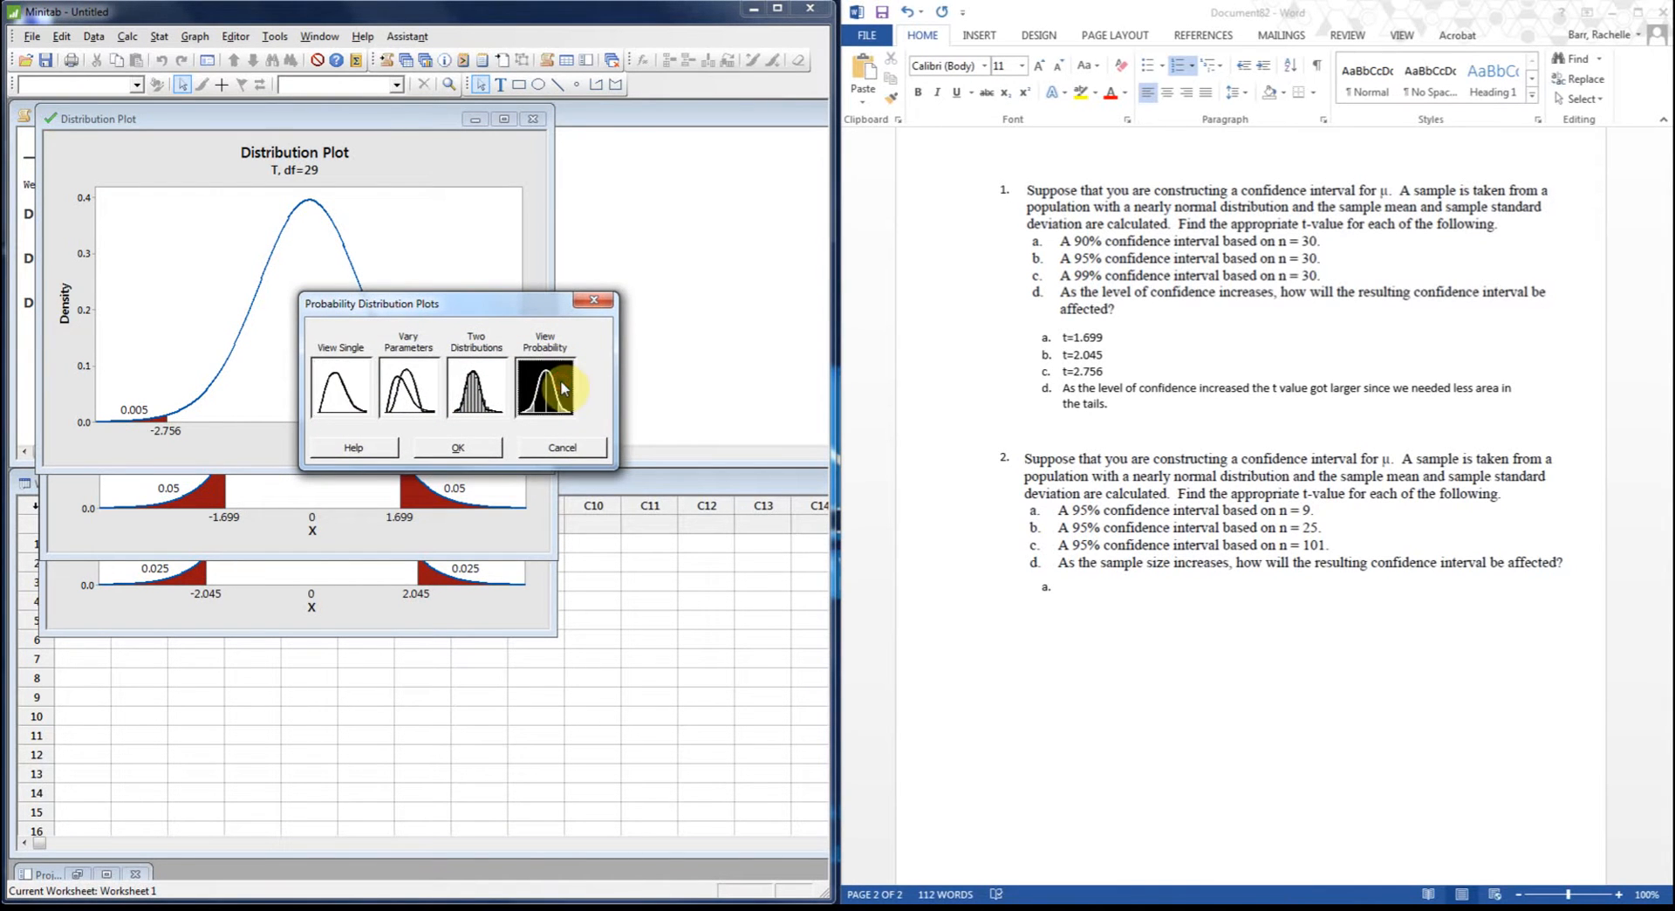
left_click(459, 448)
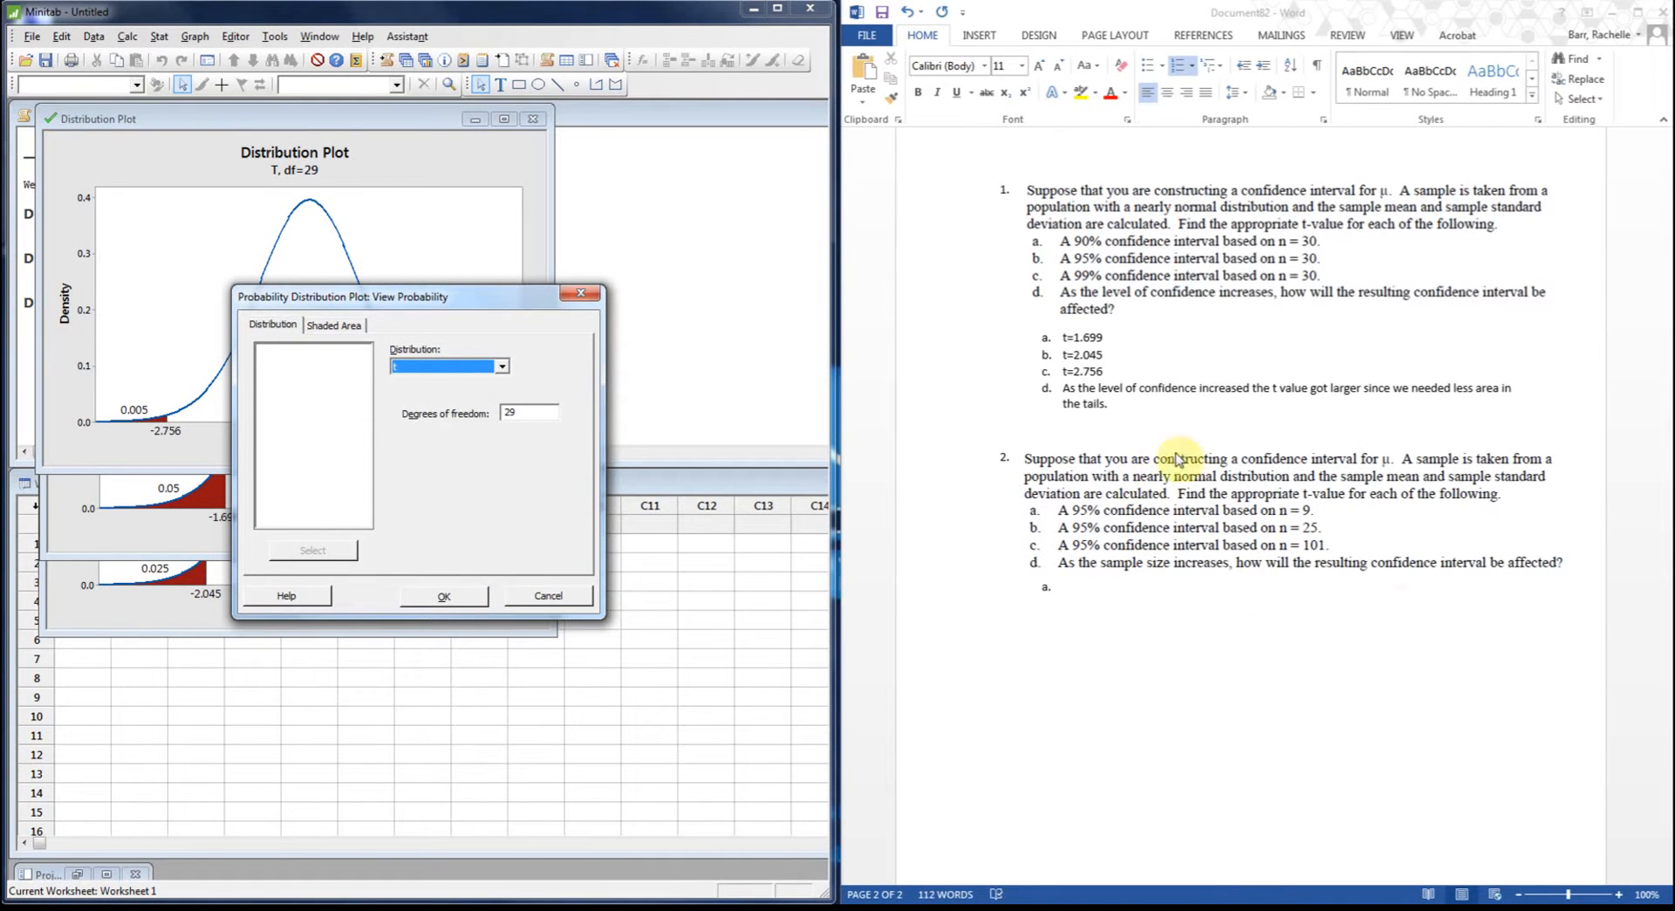
left_click(345, 326)
left_click(445, 436)
left_click(318, 519)
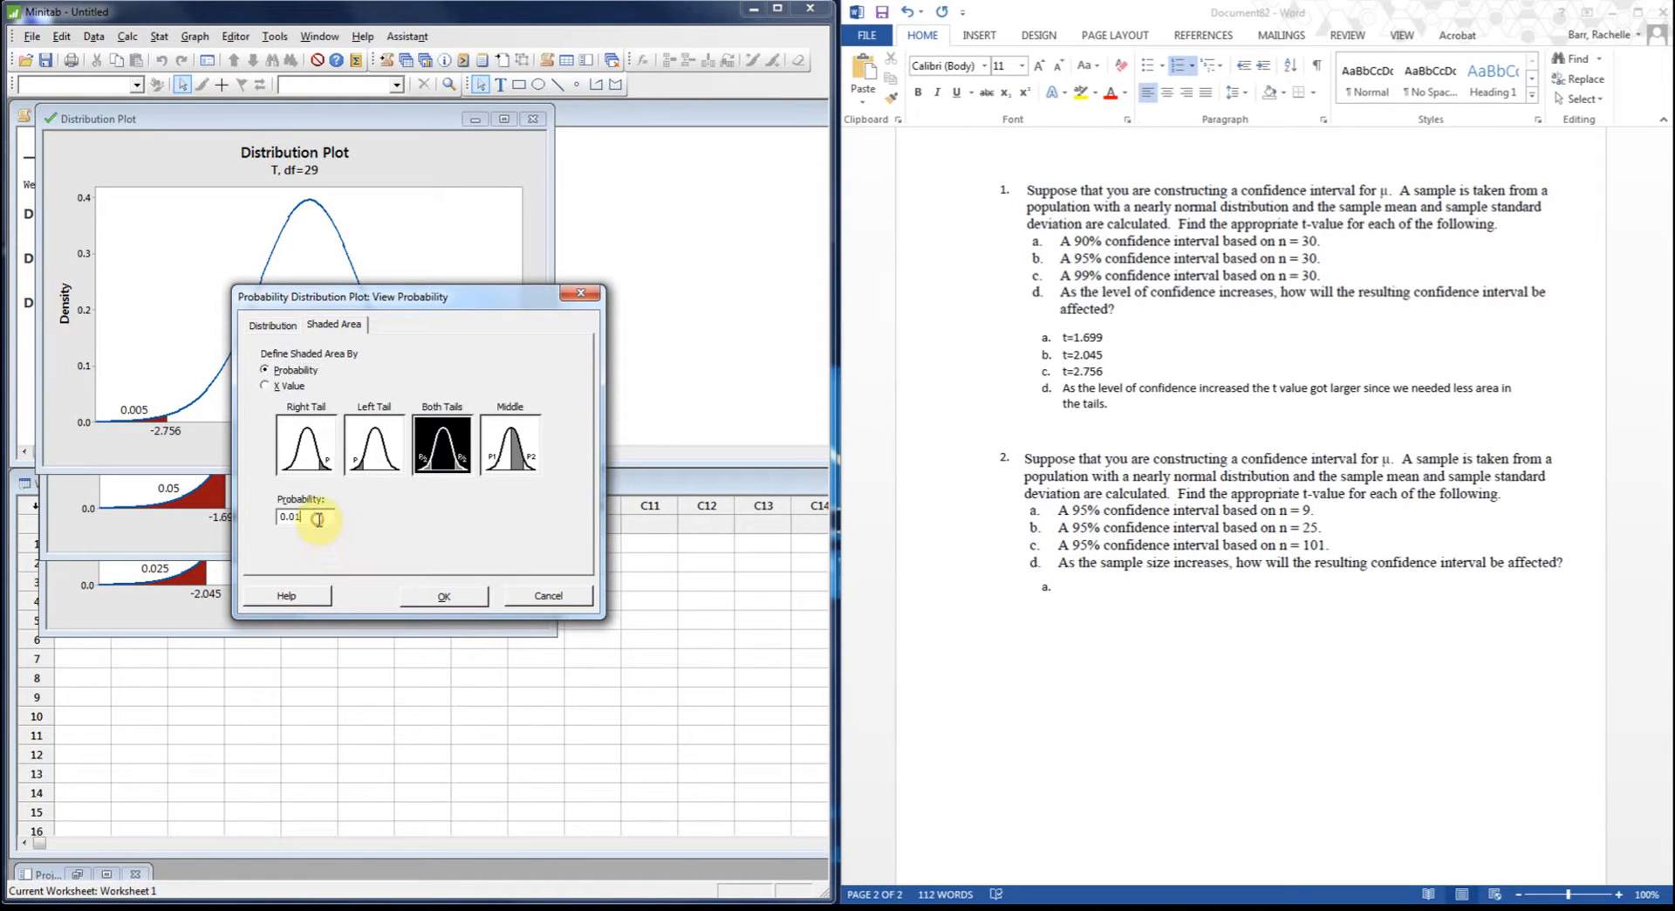
type("5")
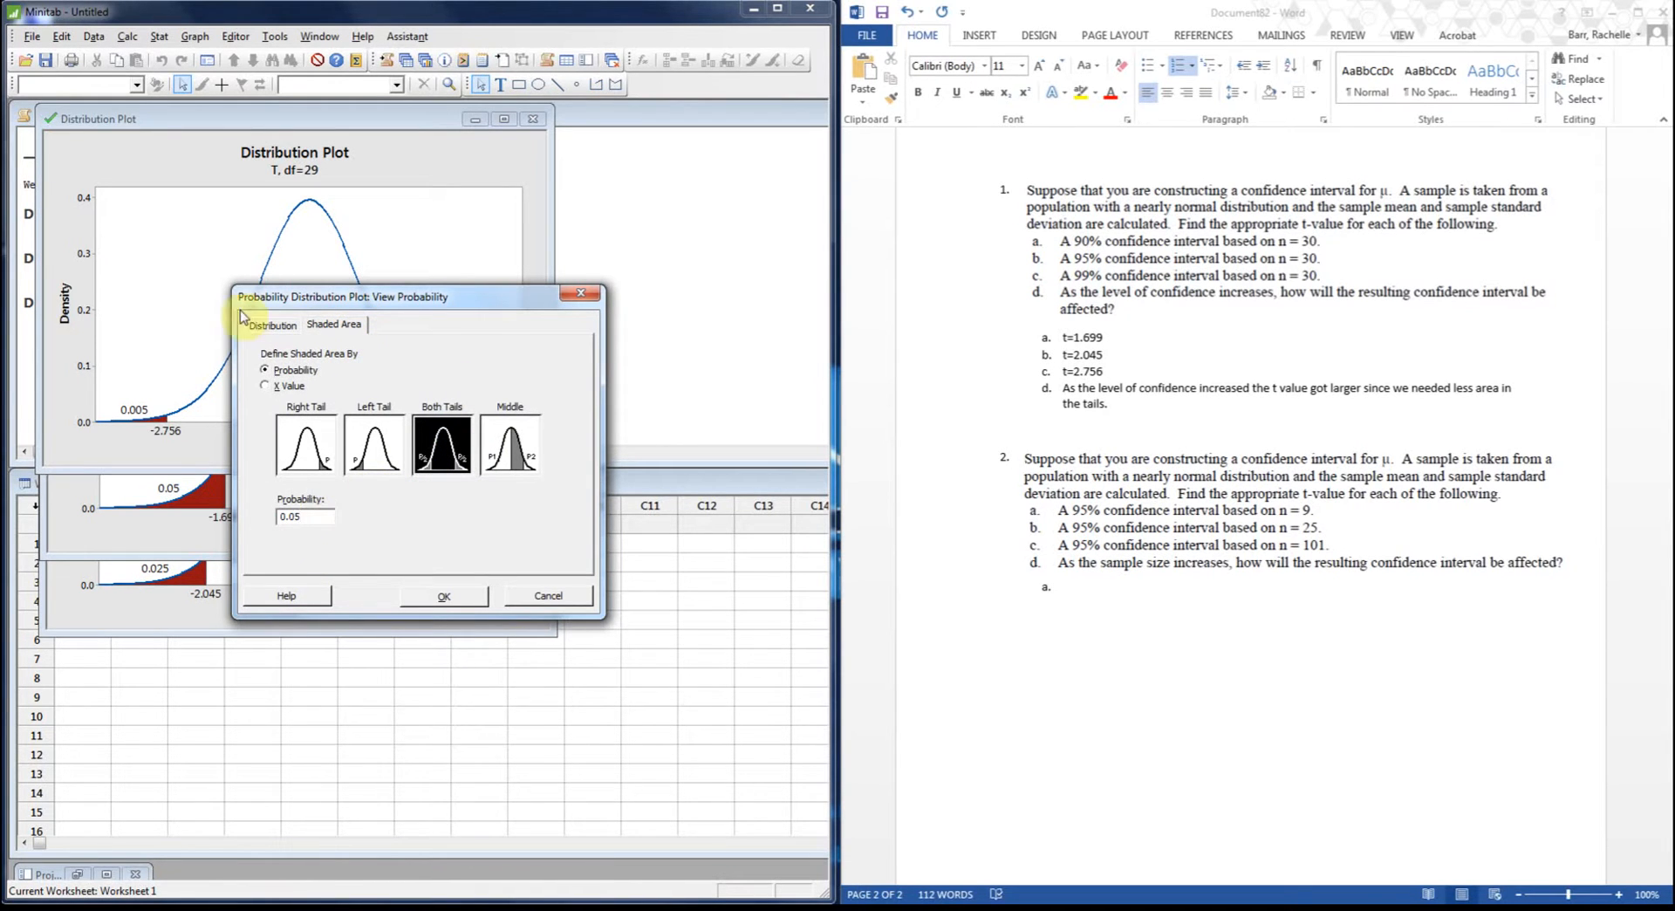
Step: Set the t distribution's degrees of freedom to 8 and generate the plot
left_click(264, 328)
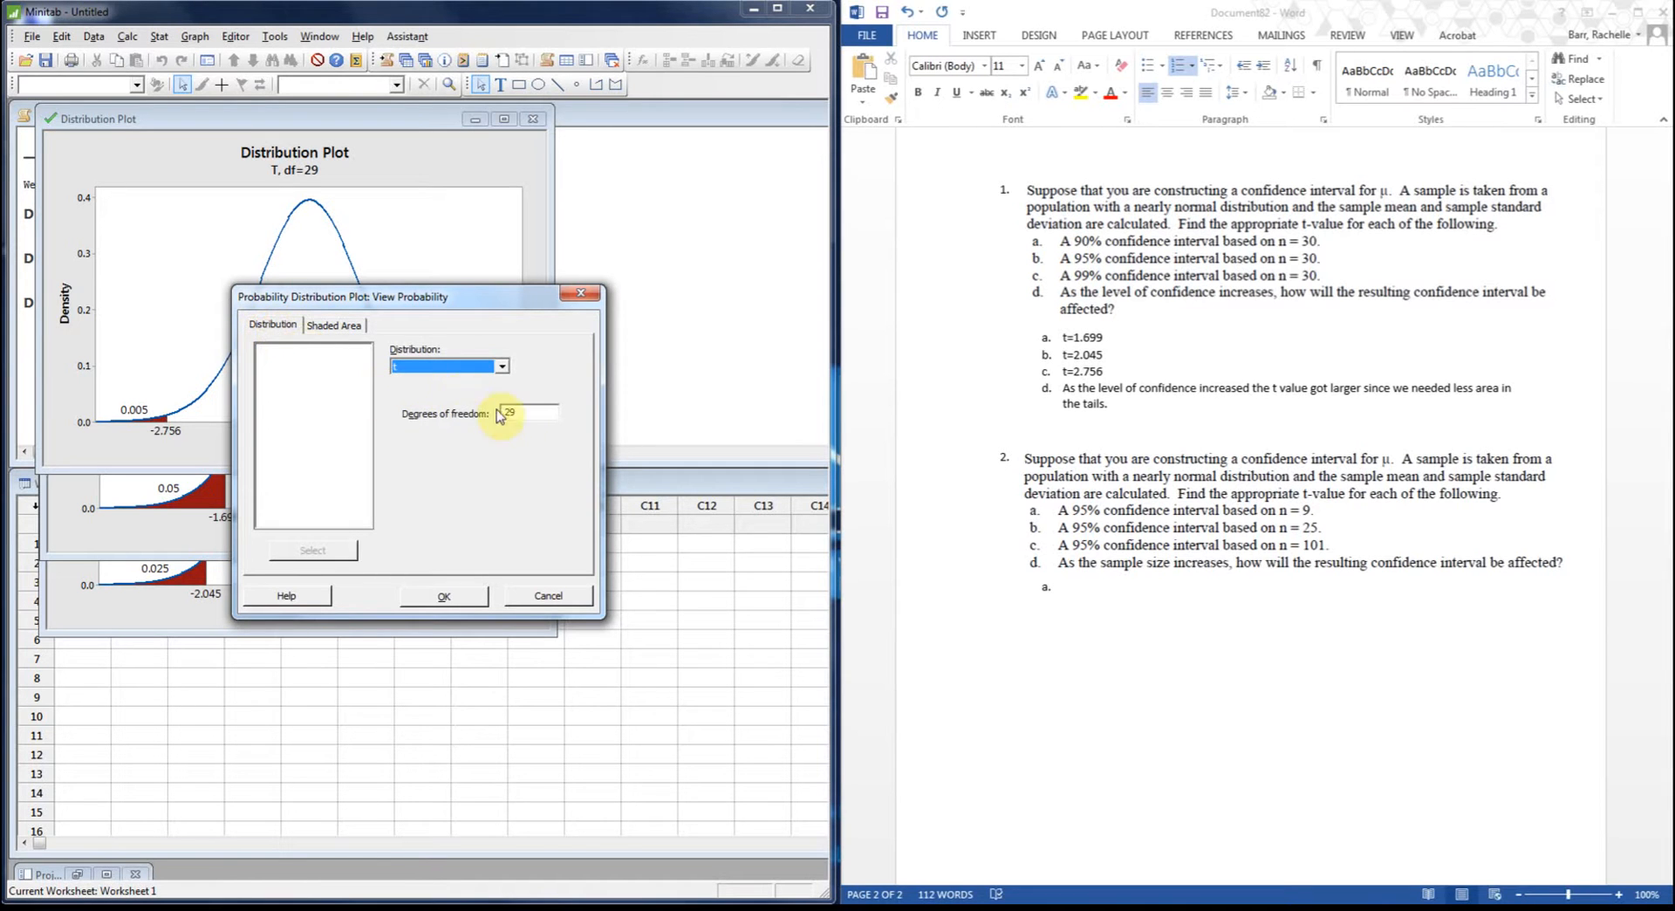
left_click(526, 416)
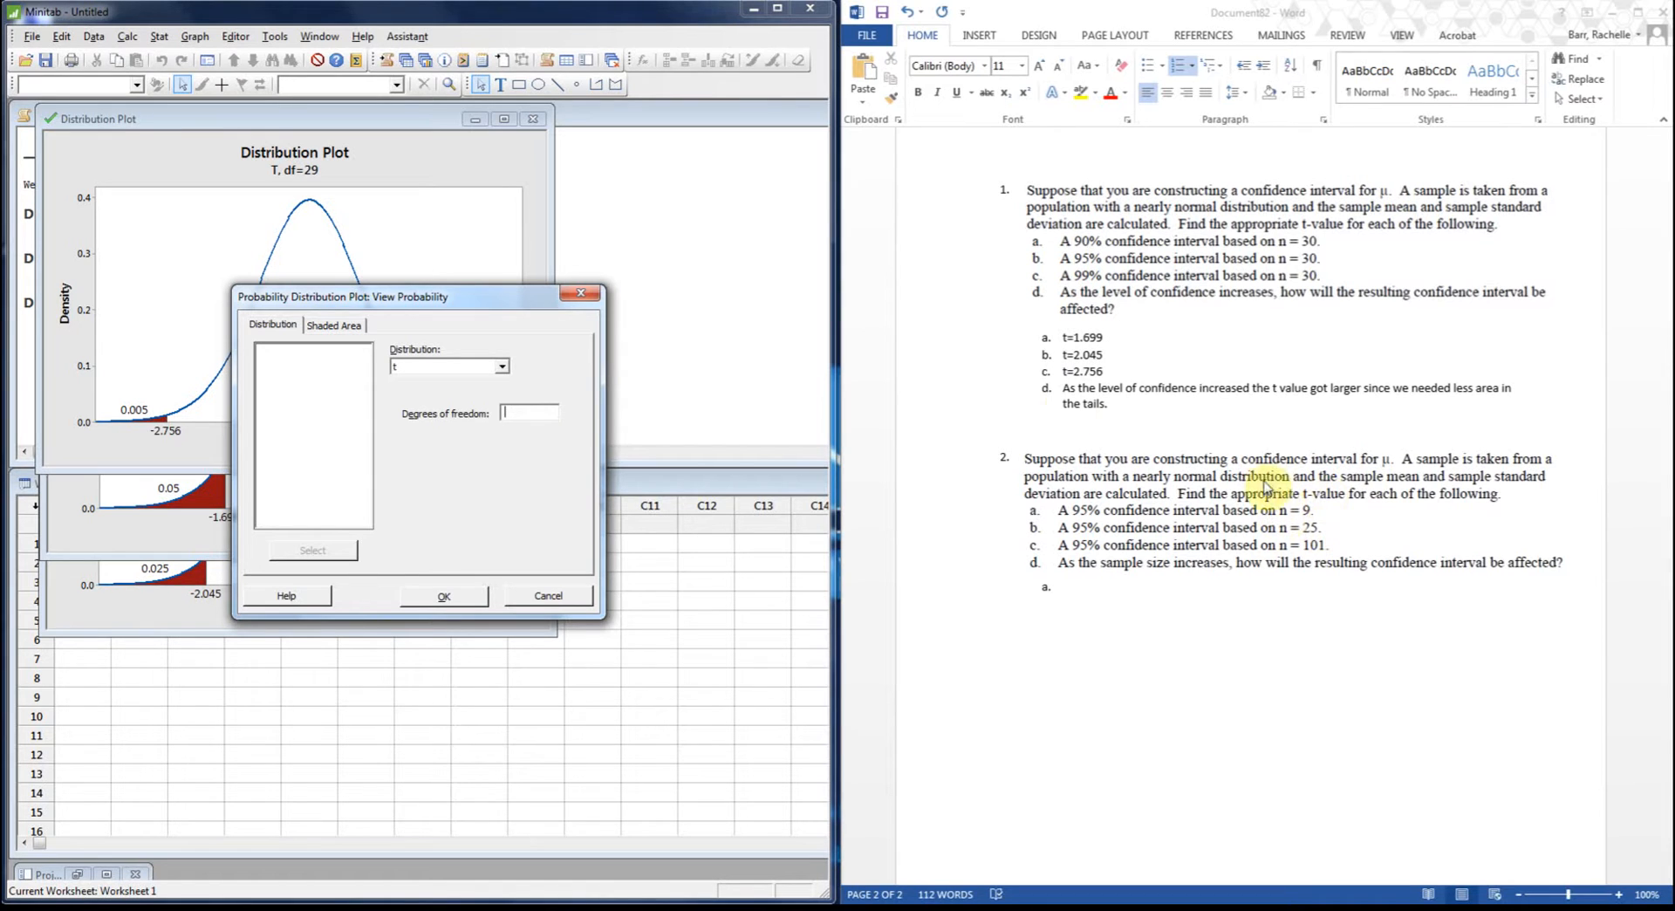
type("8")
left_click(447, 593)
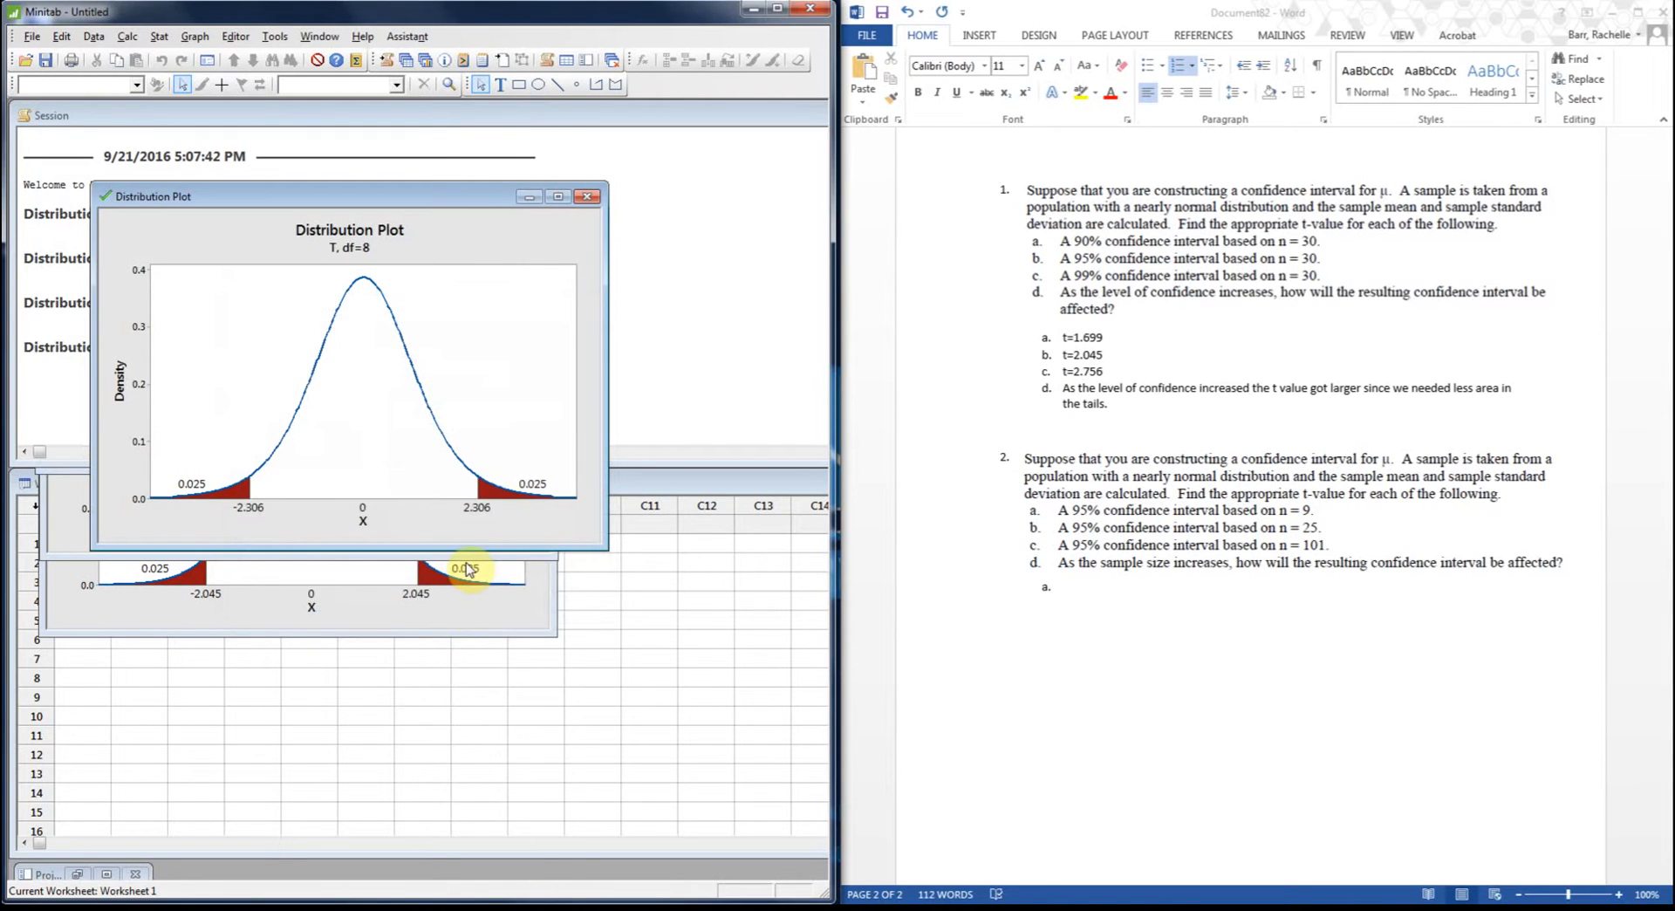
Step: Switch to the Word document, enter t=2.306 as answer a of question 2, and start item b
left_click(1075, 591)
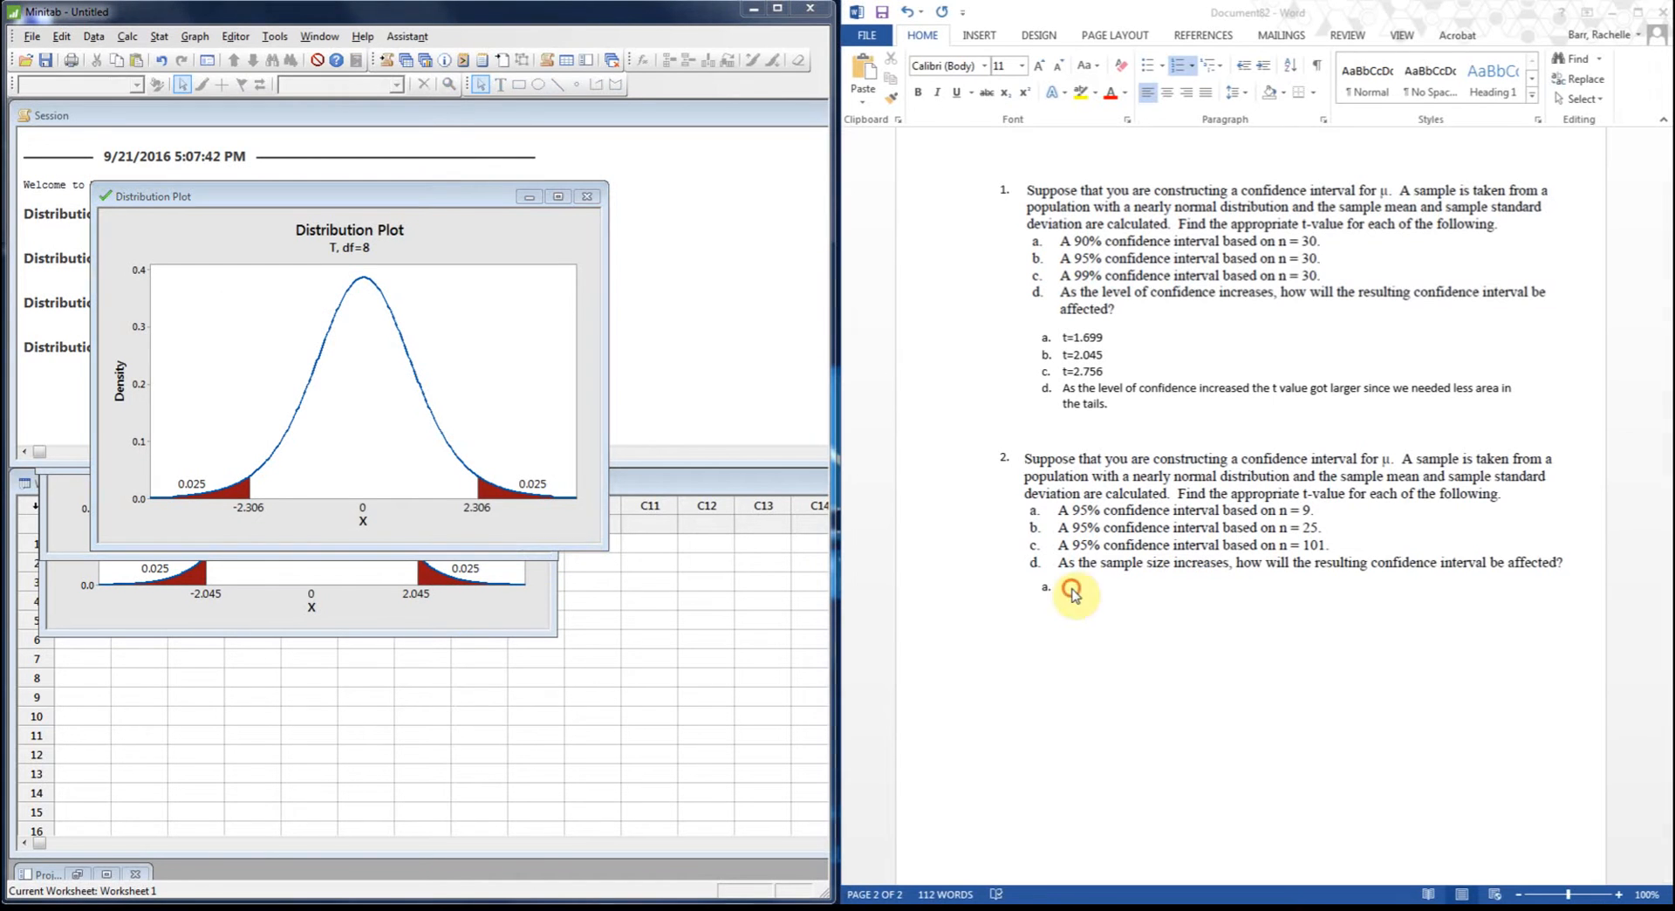
type("T=")
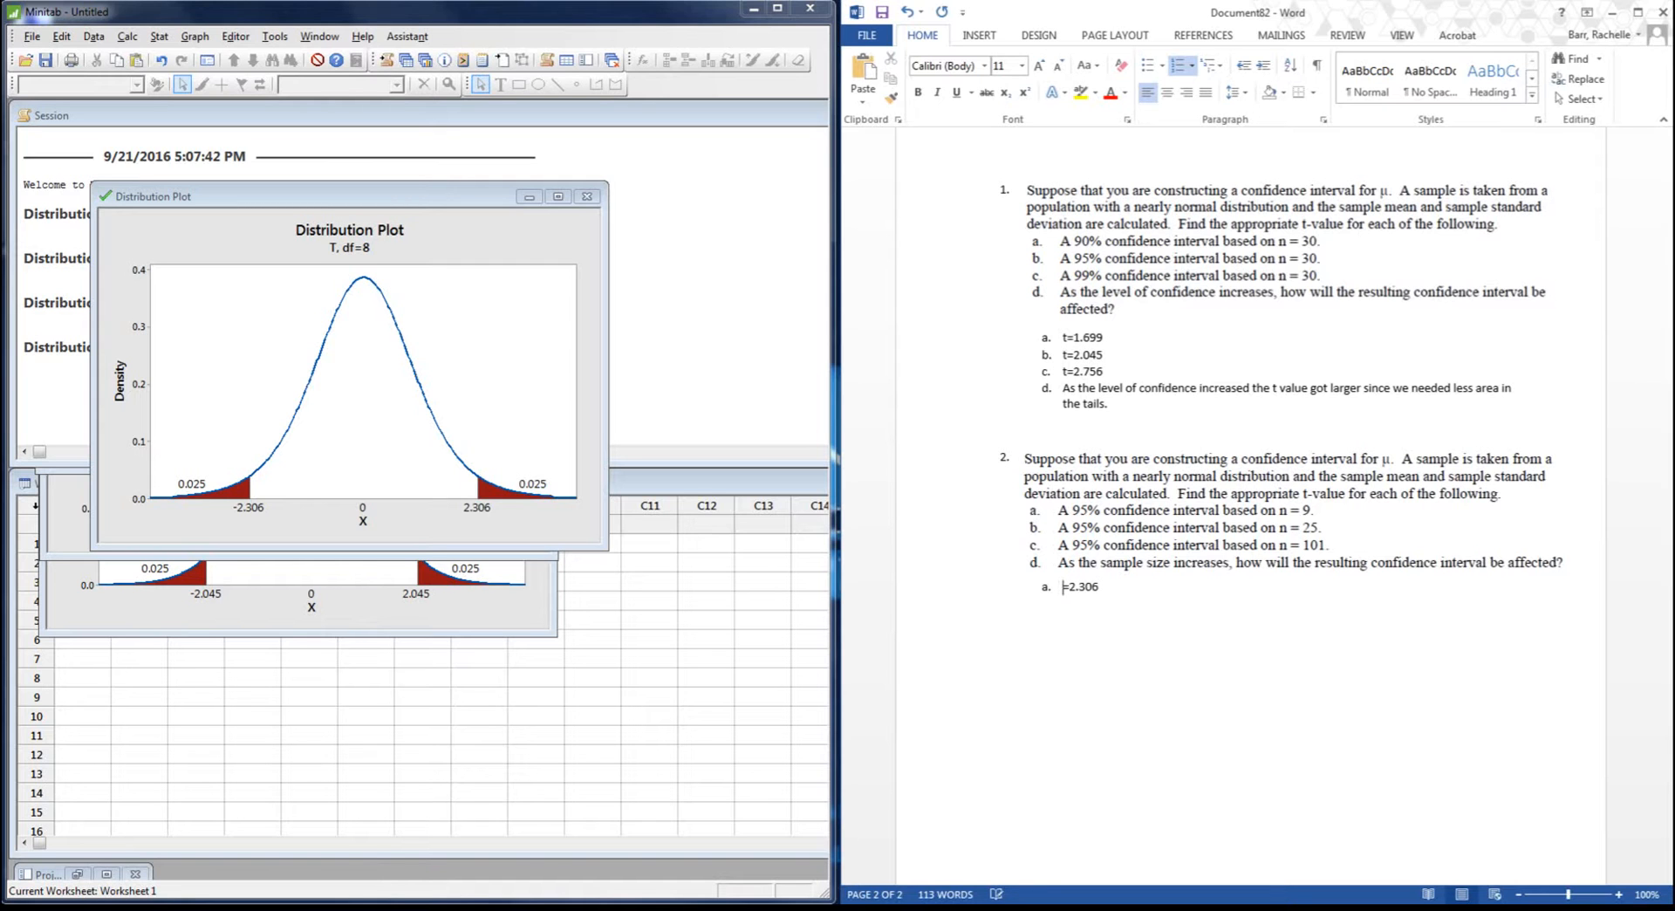
left_click(1177, 629)
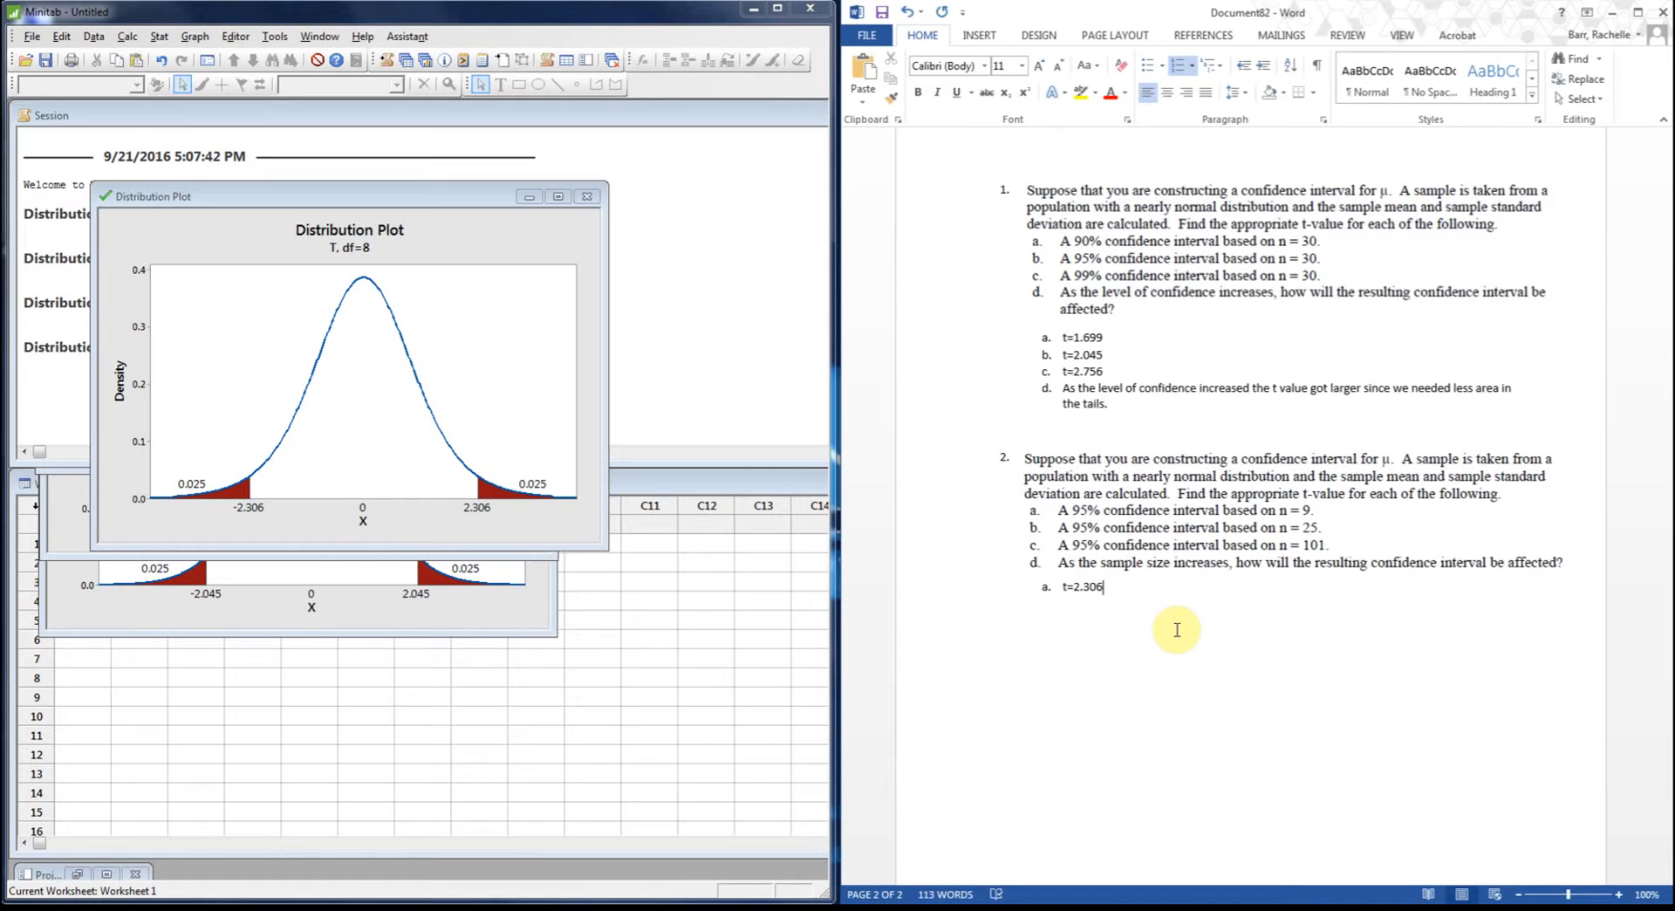
key("Return")
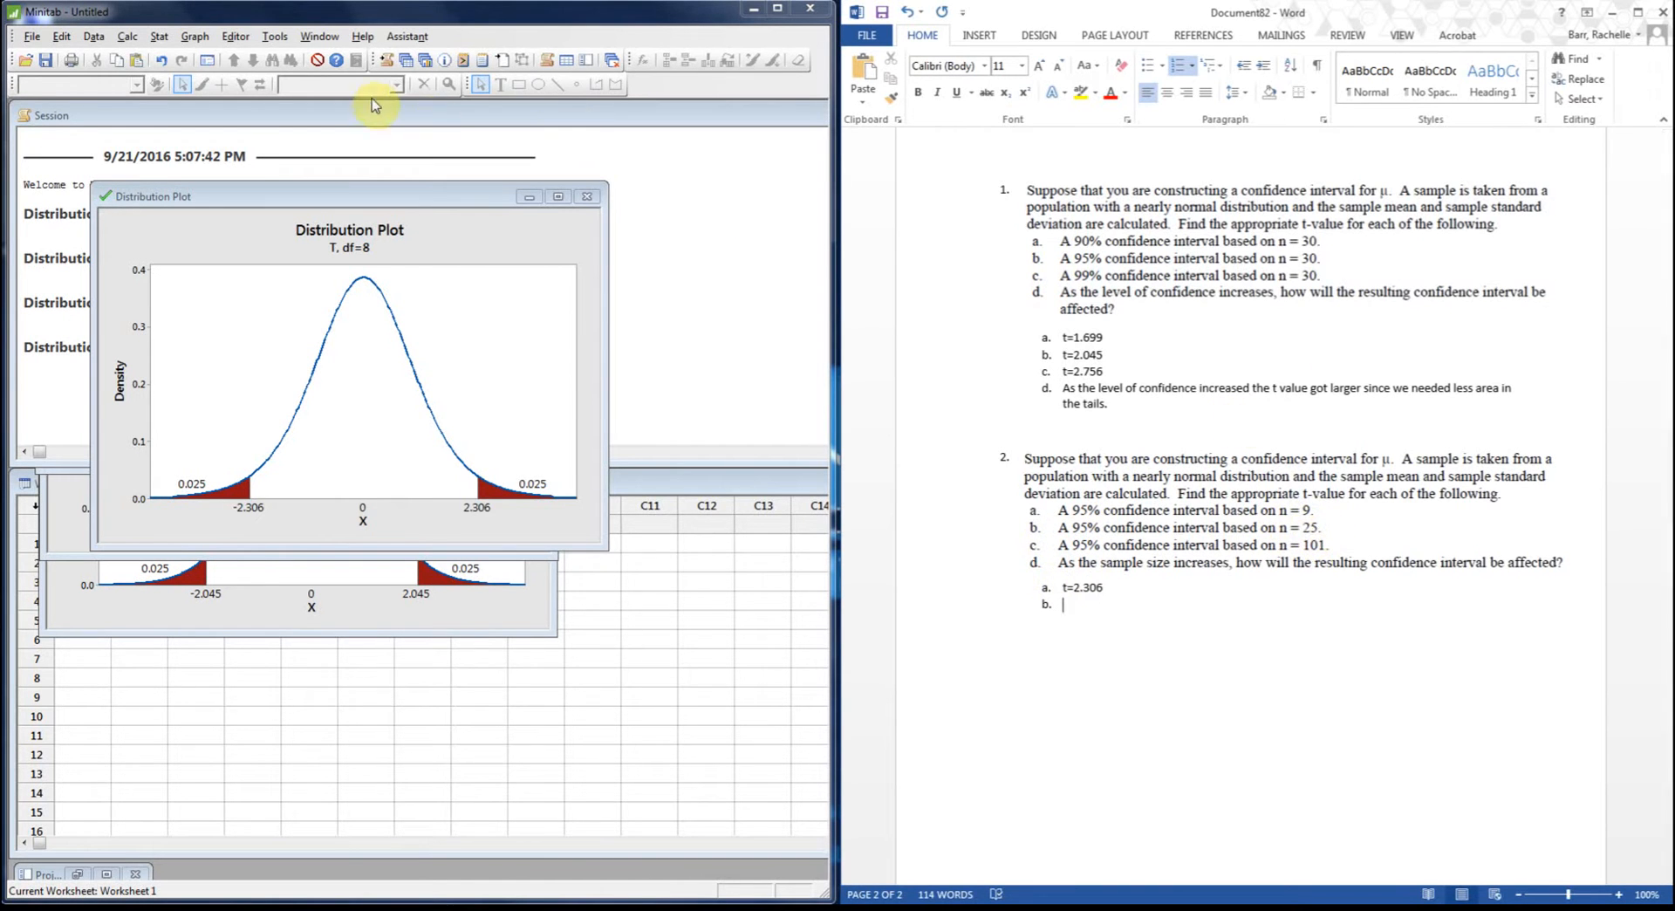
Step: In Minitab, create a View Probability plot of the t distribution with 24 degrees of freedom and both tails shaded for 0.05
left_click(194, 35)
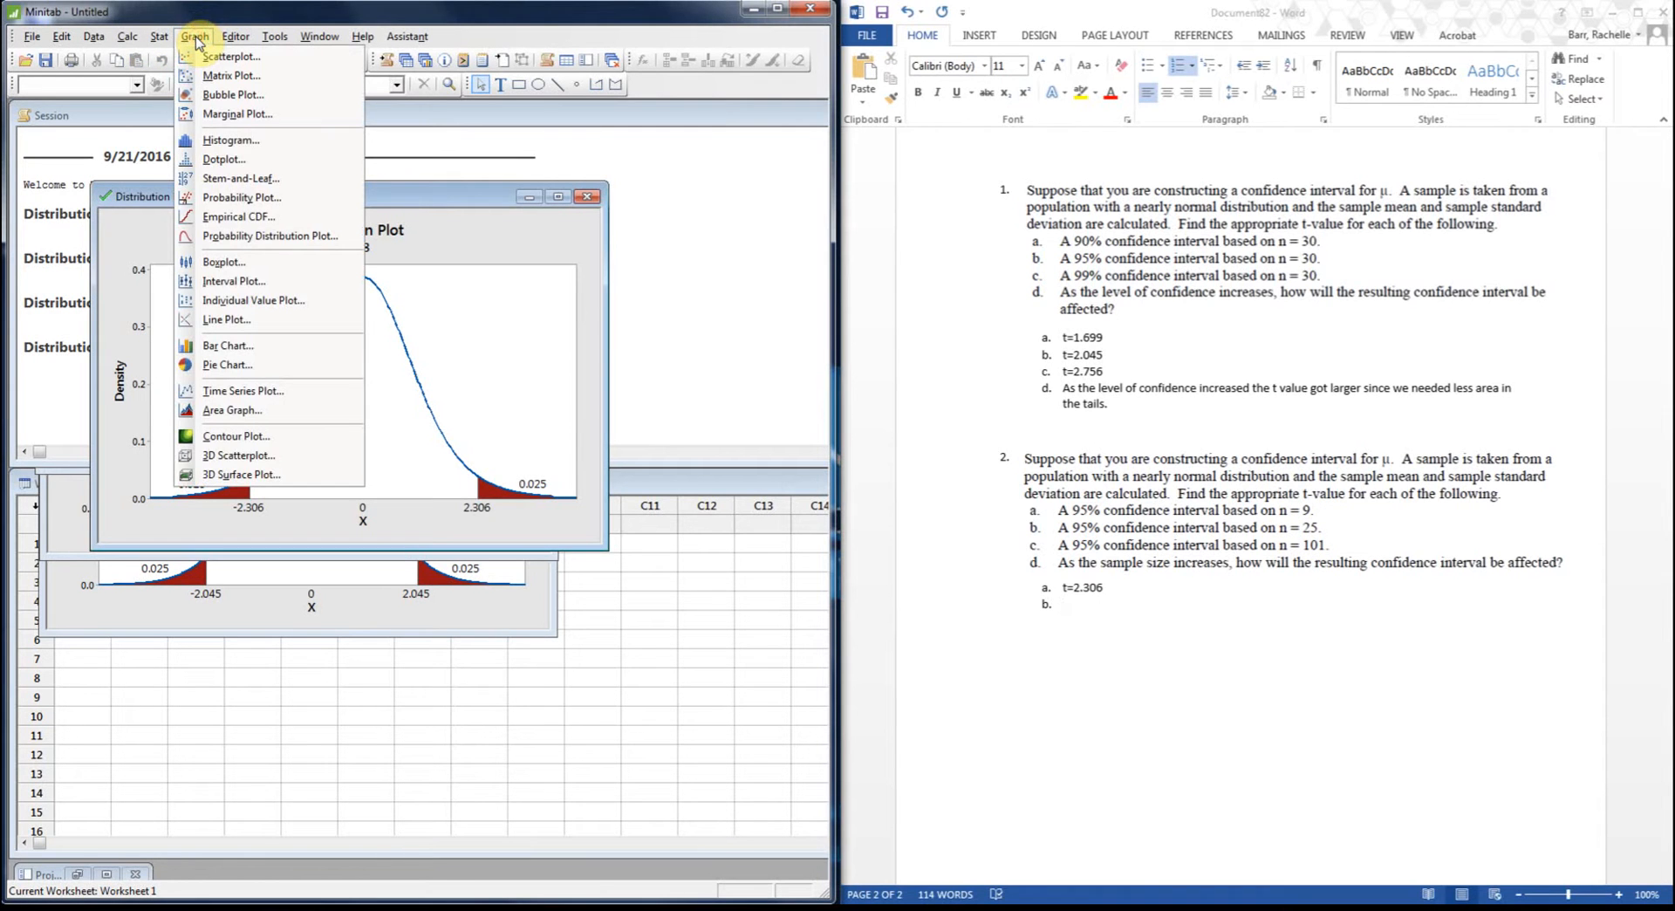
left_click(248, 236)
left_click(504, 458)
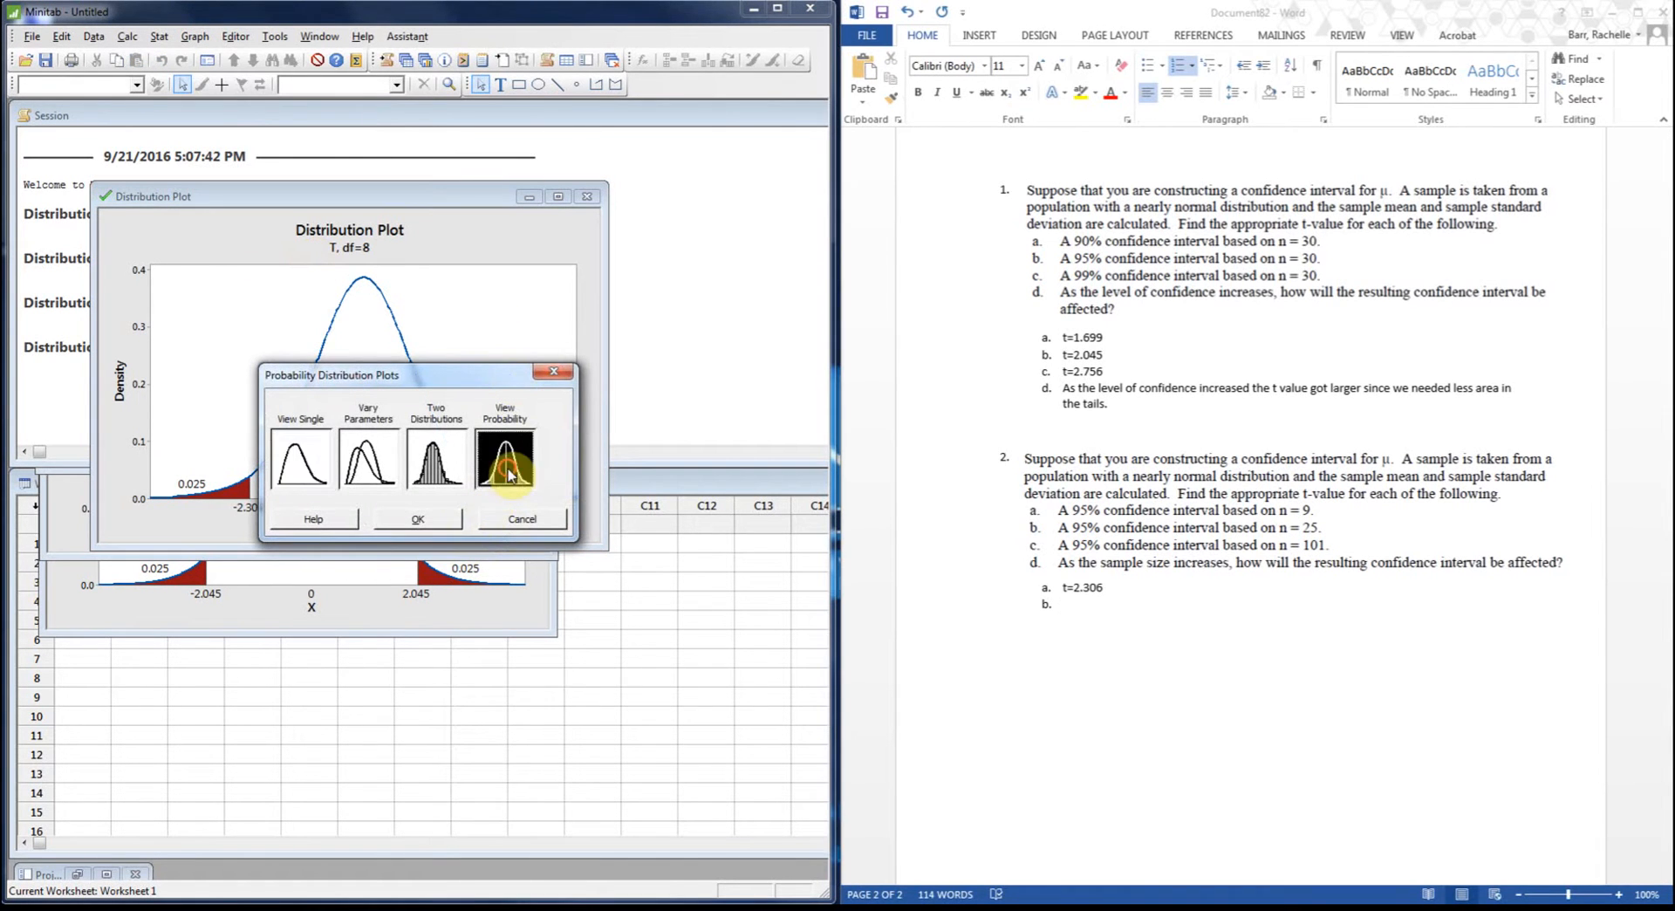
left_click(418, 519)
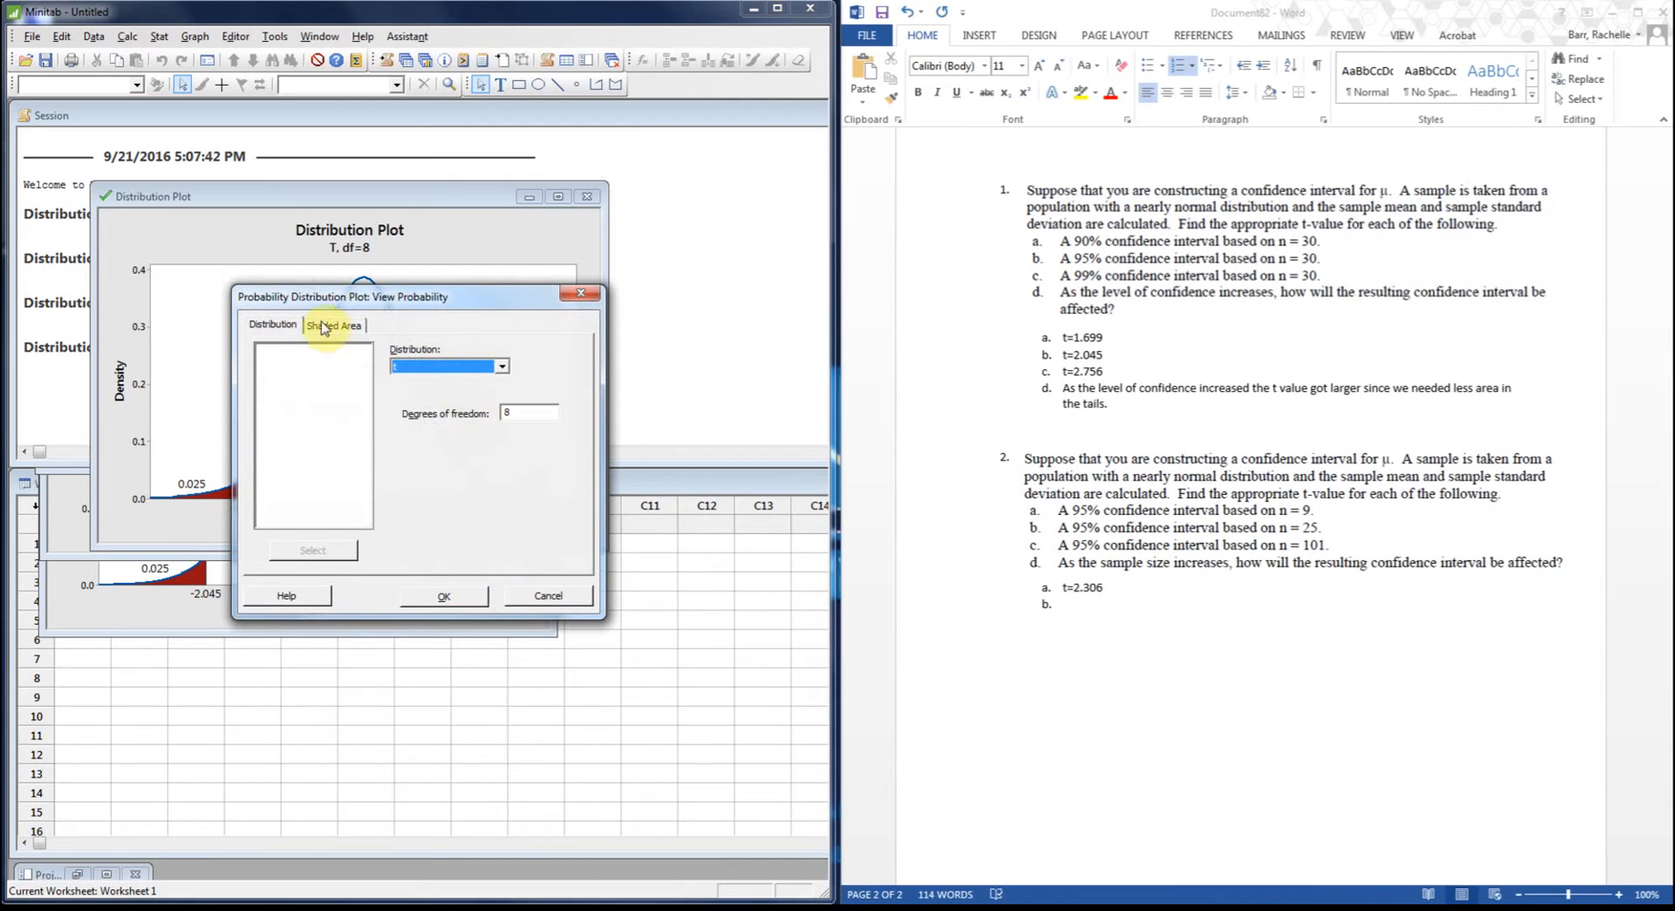
left_click(522, 414)
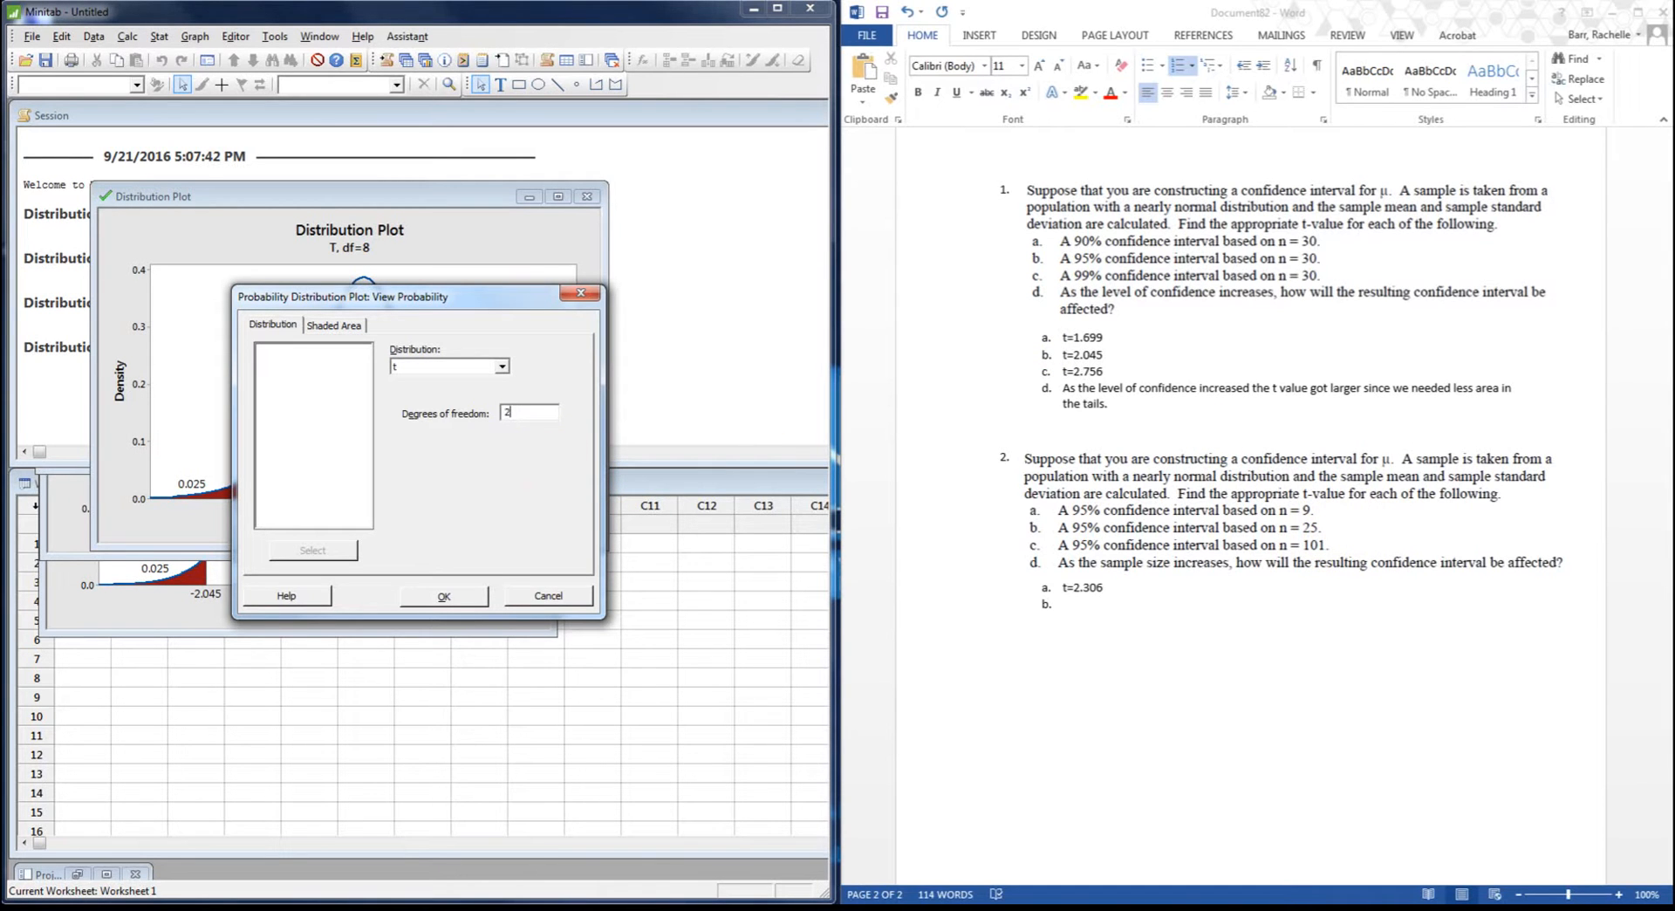
left_click(342, 325)
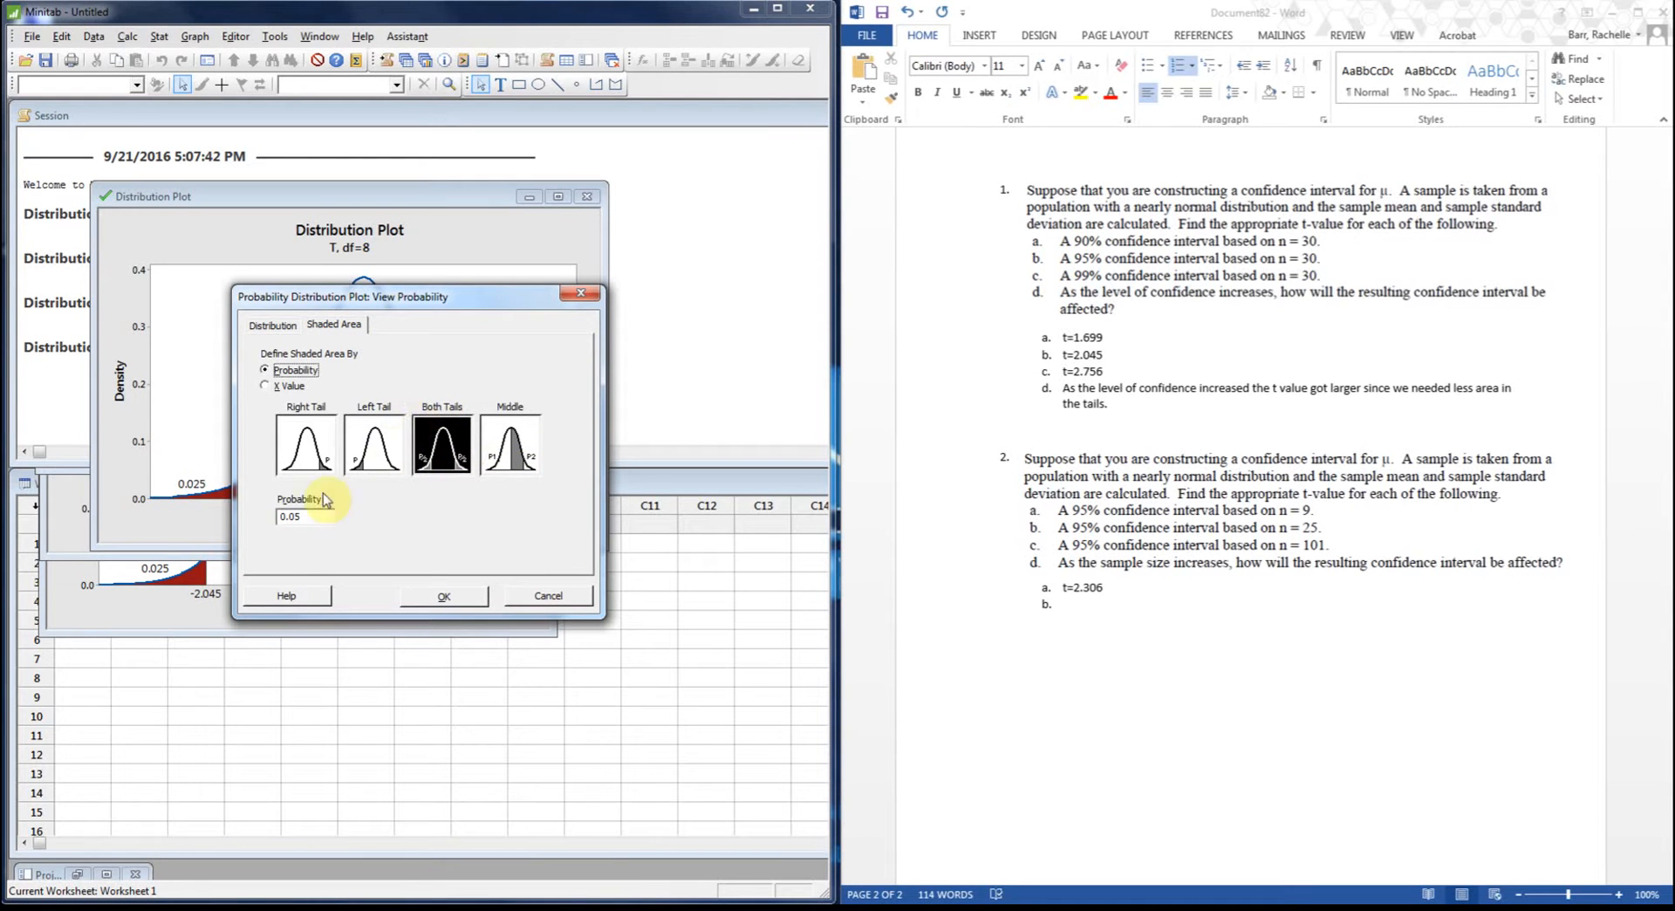
left_click(441, 595)
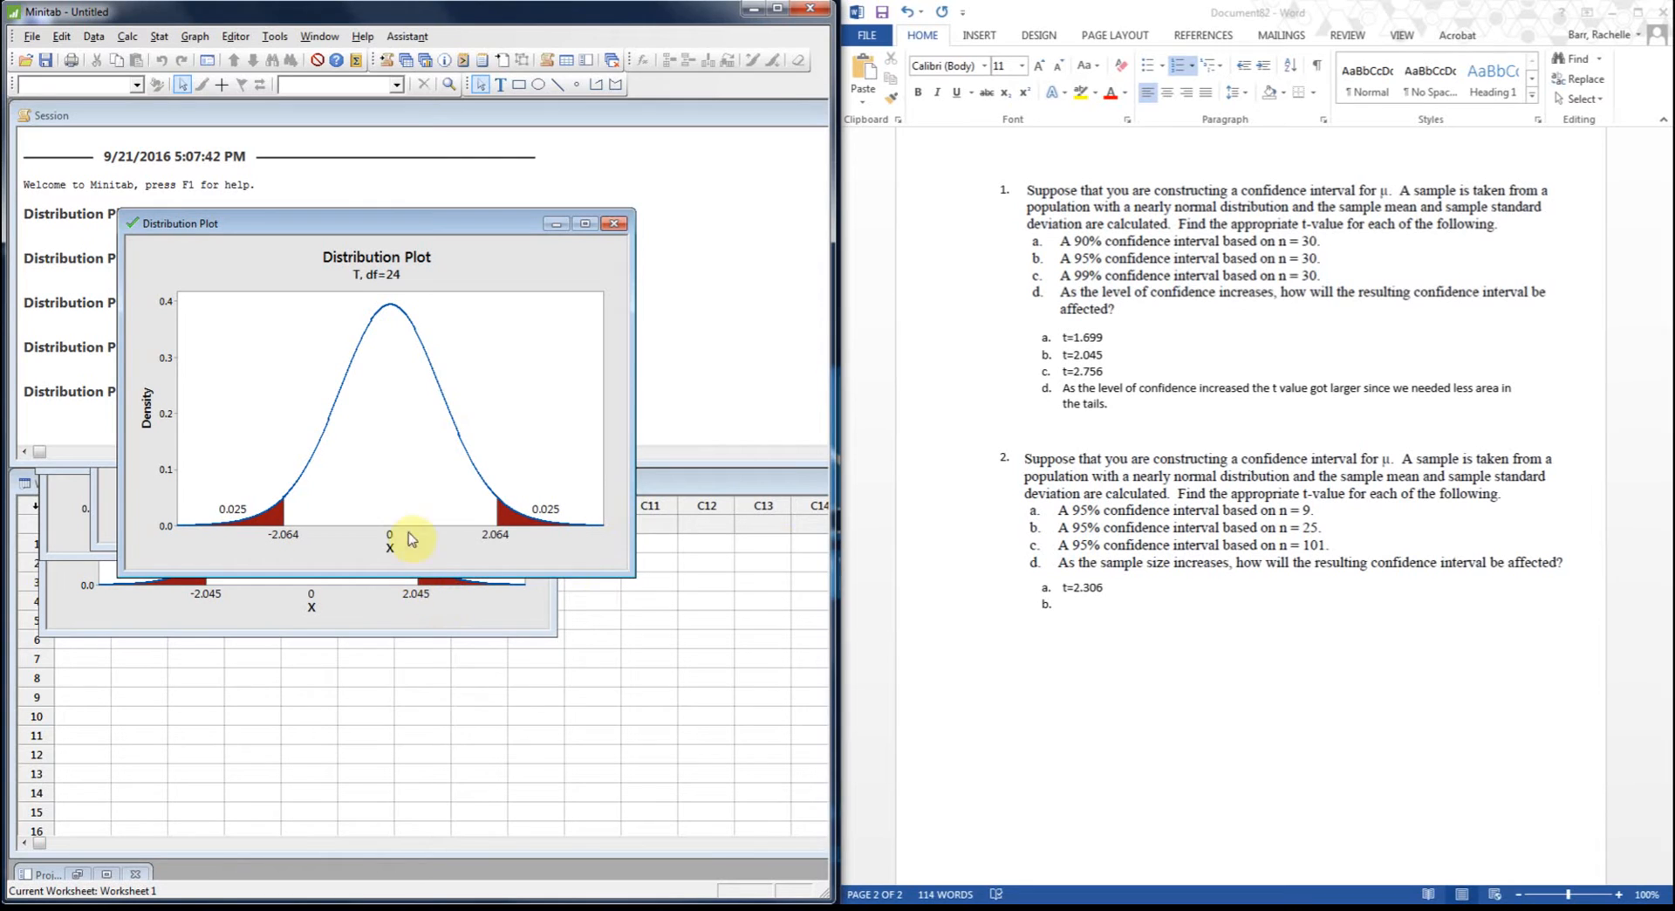
Step: In the Word document, enter t=2.064 as answer b of question 2 and begin answer c with "t="
left_click(1078, 621)
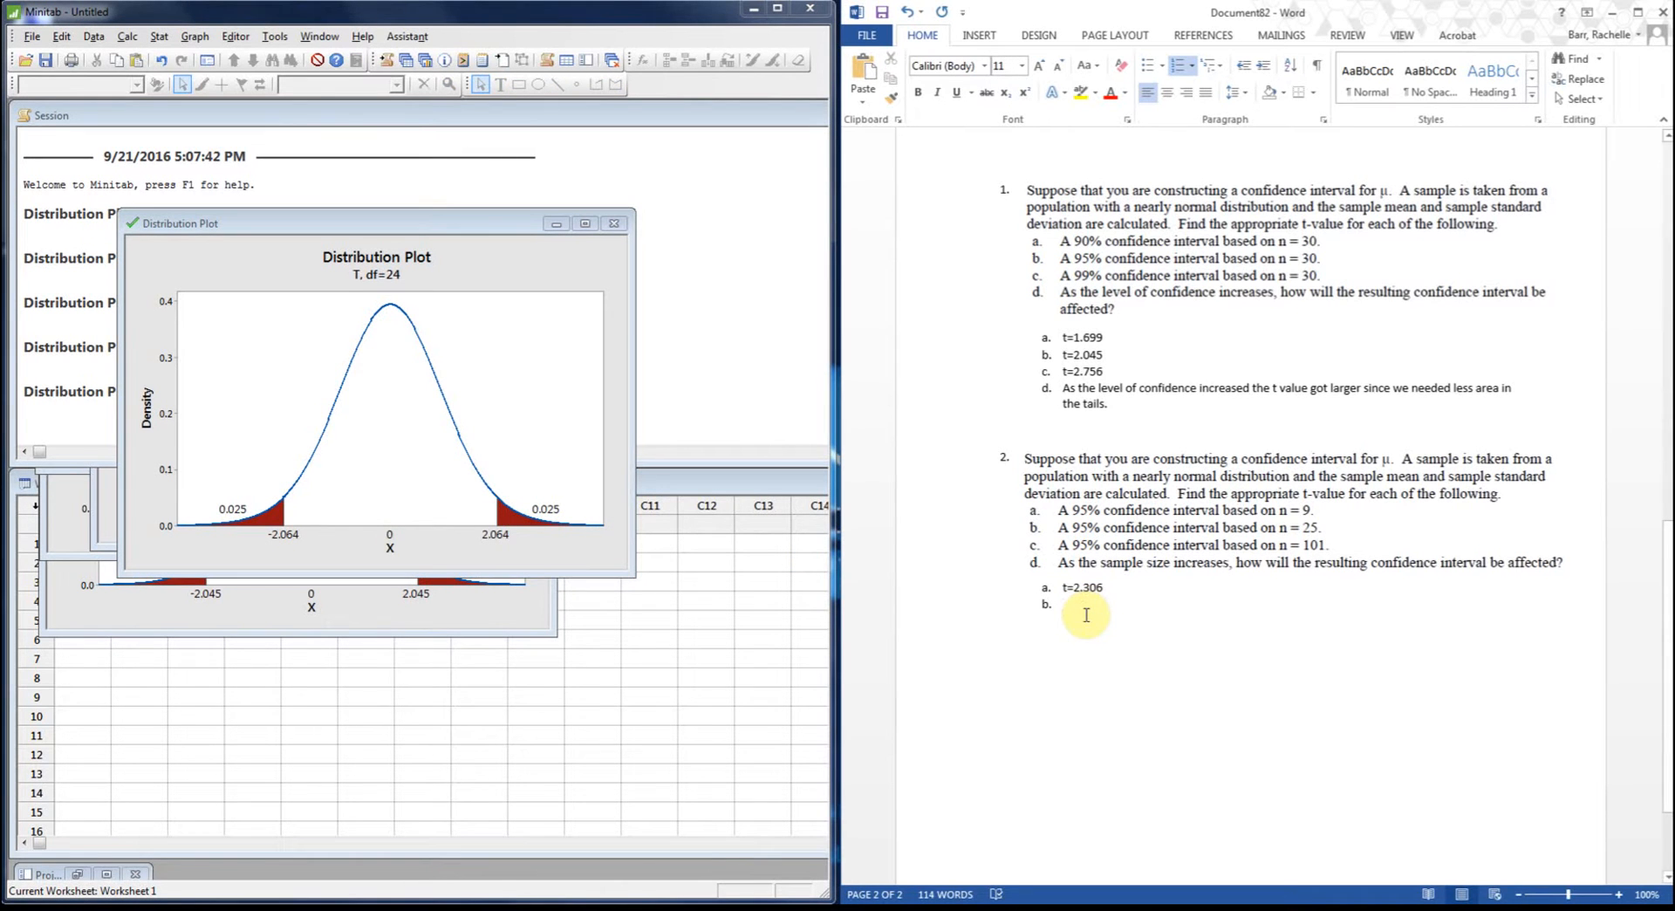
type("t=")
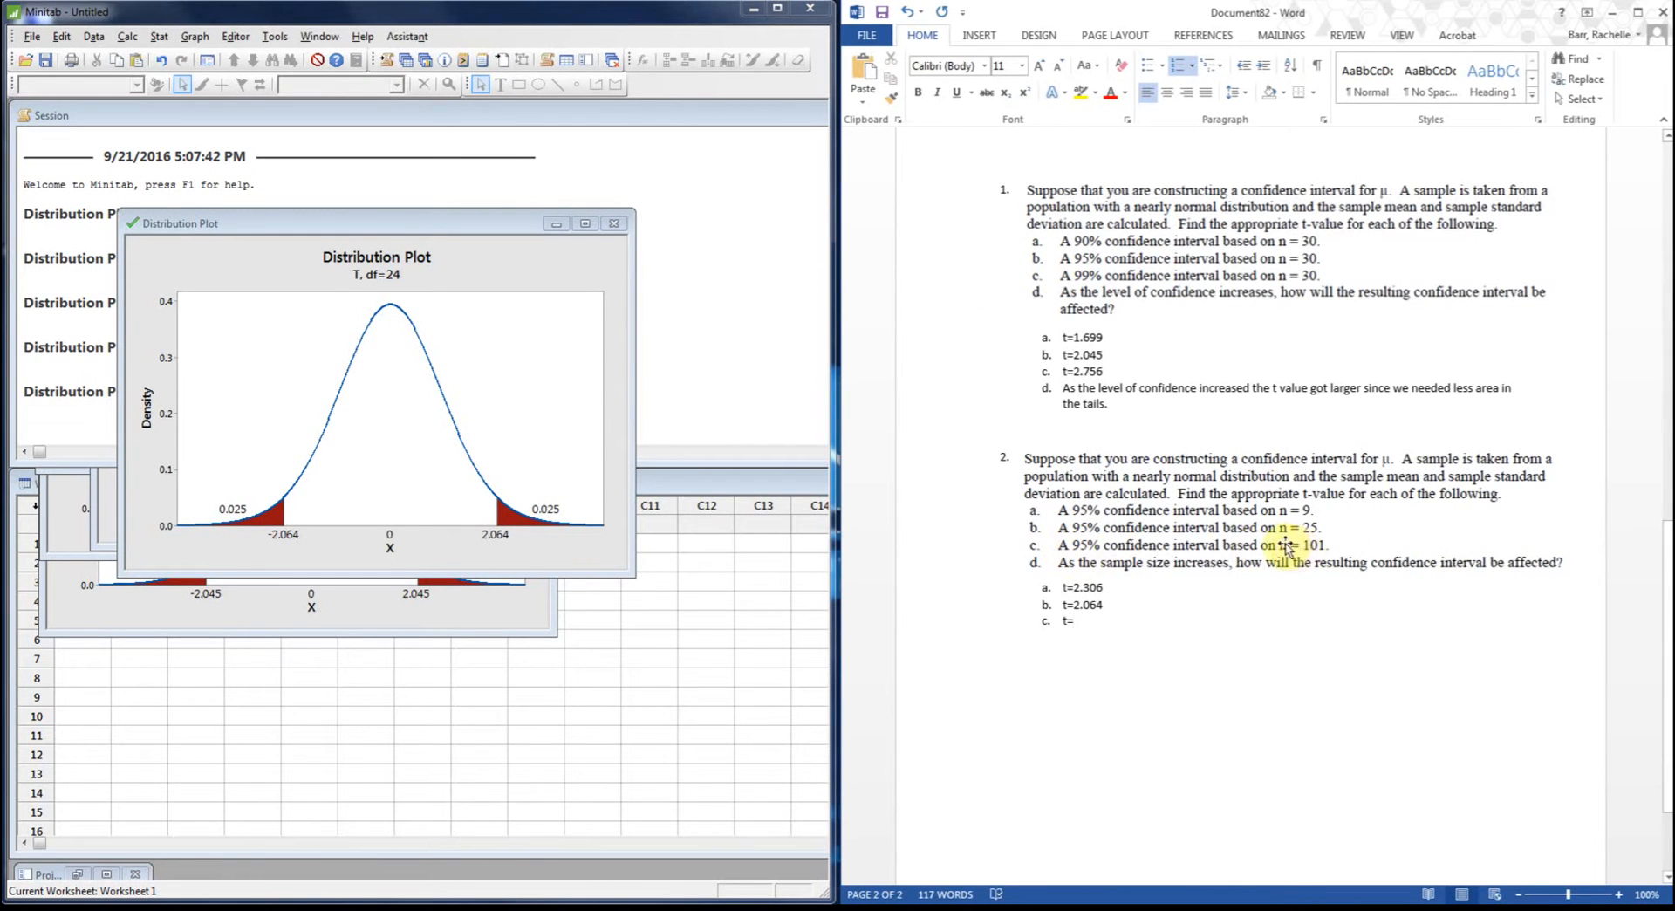
Step: In Minitab, create a View Probability plot of the t distribution with 100 degrees of freedom and both tails shaded for 0.05
left_click(203, 37)
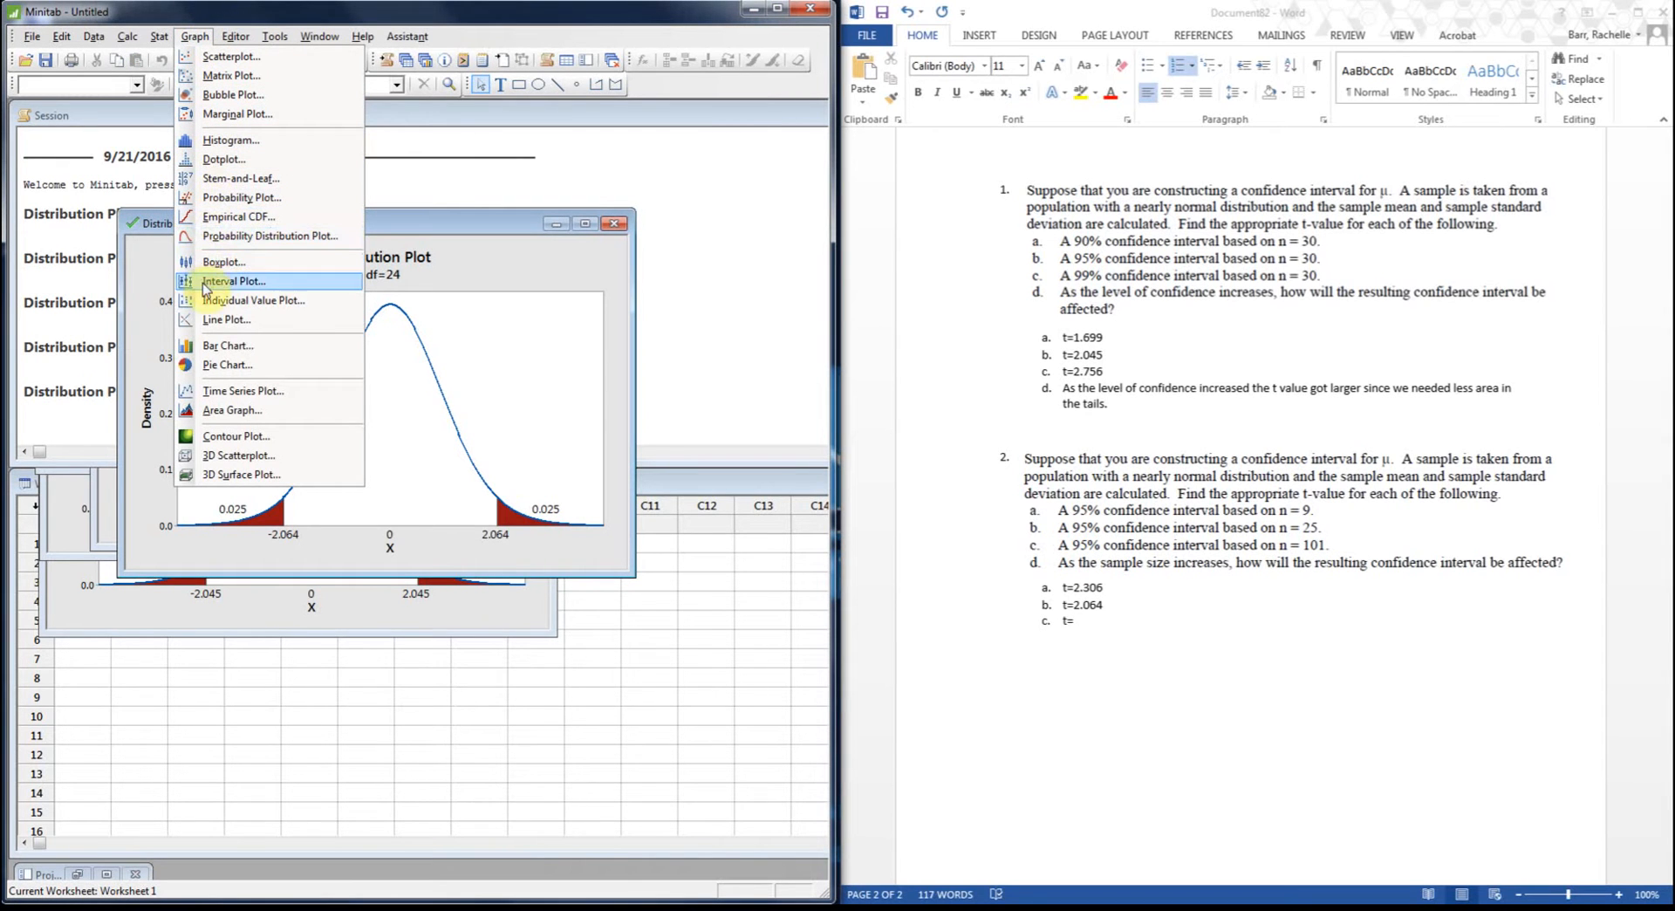
left_click(224, 236)
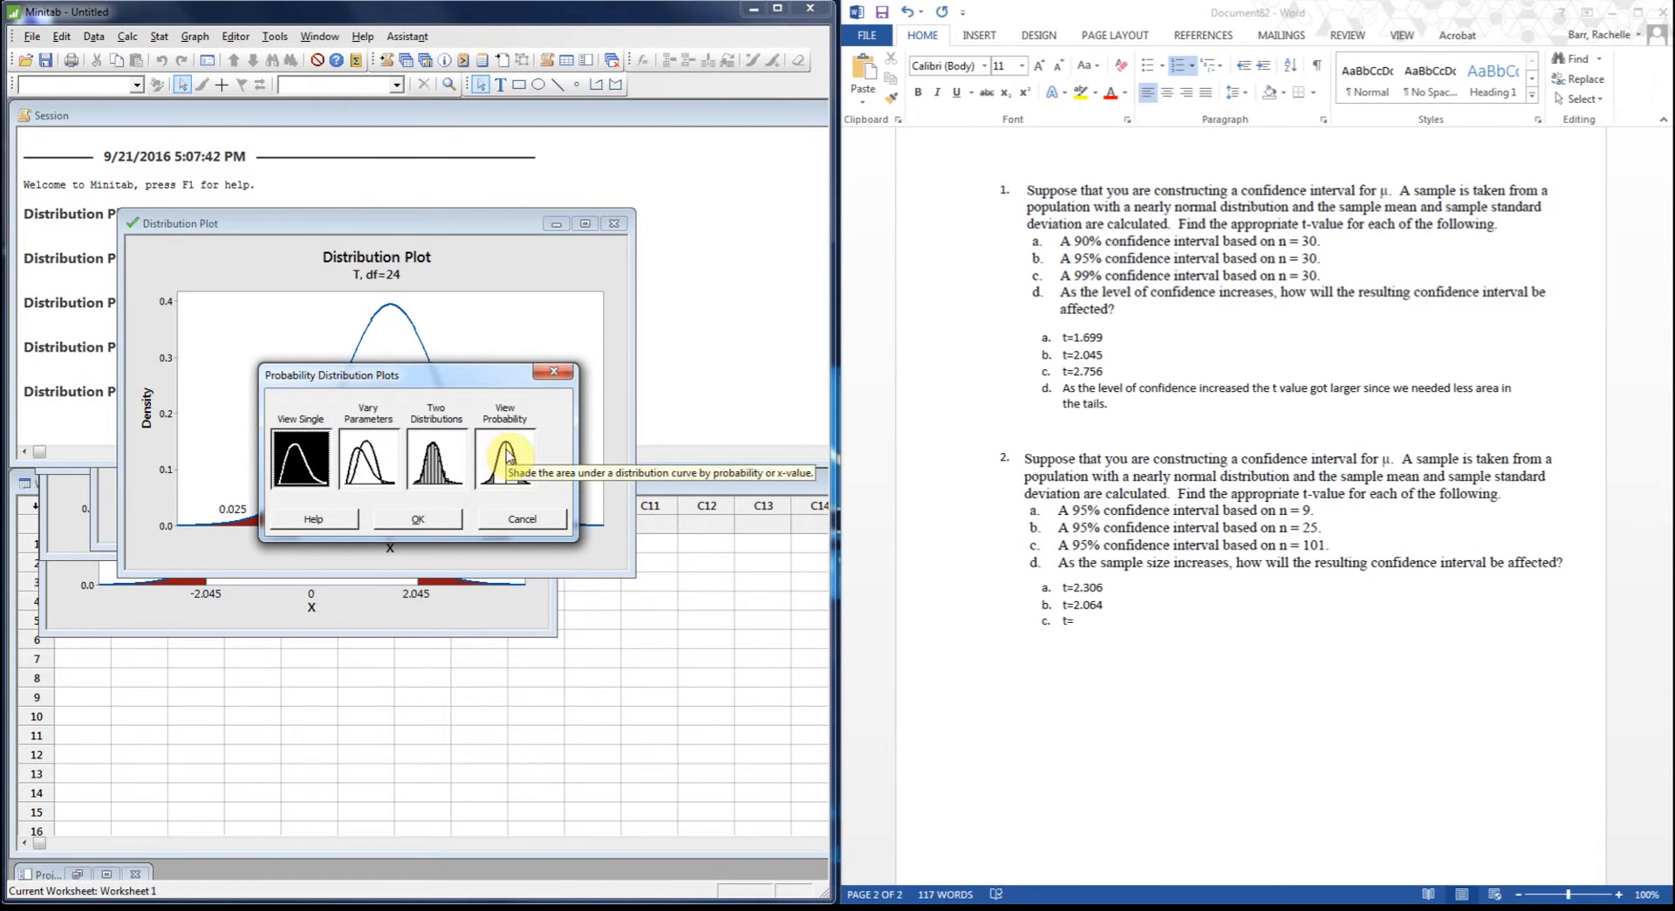
left_click(507, 456)
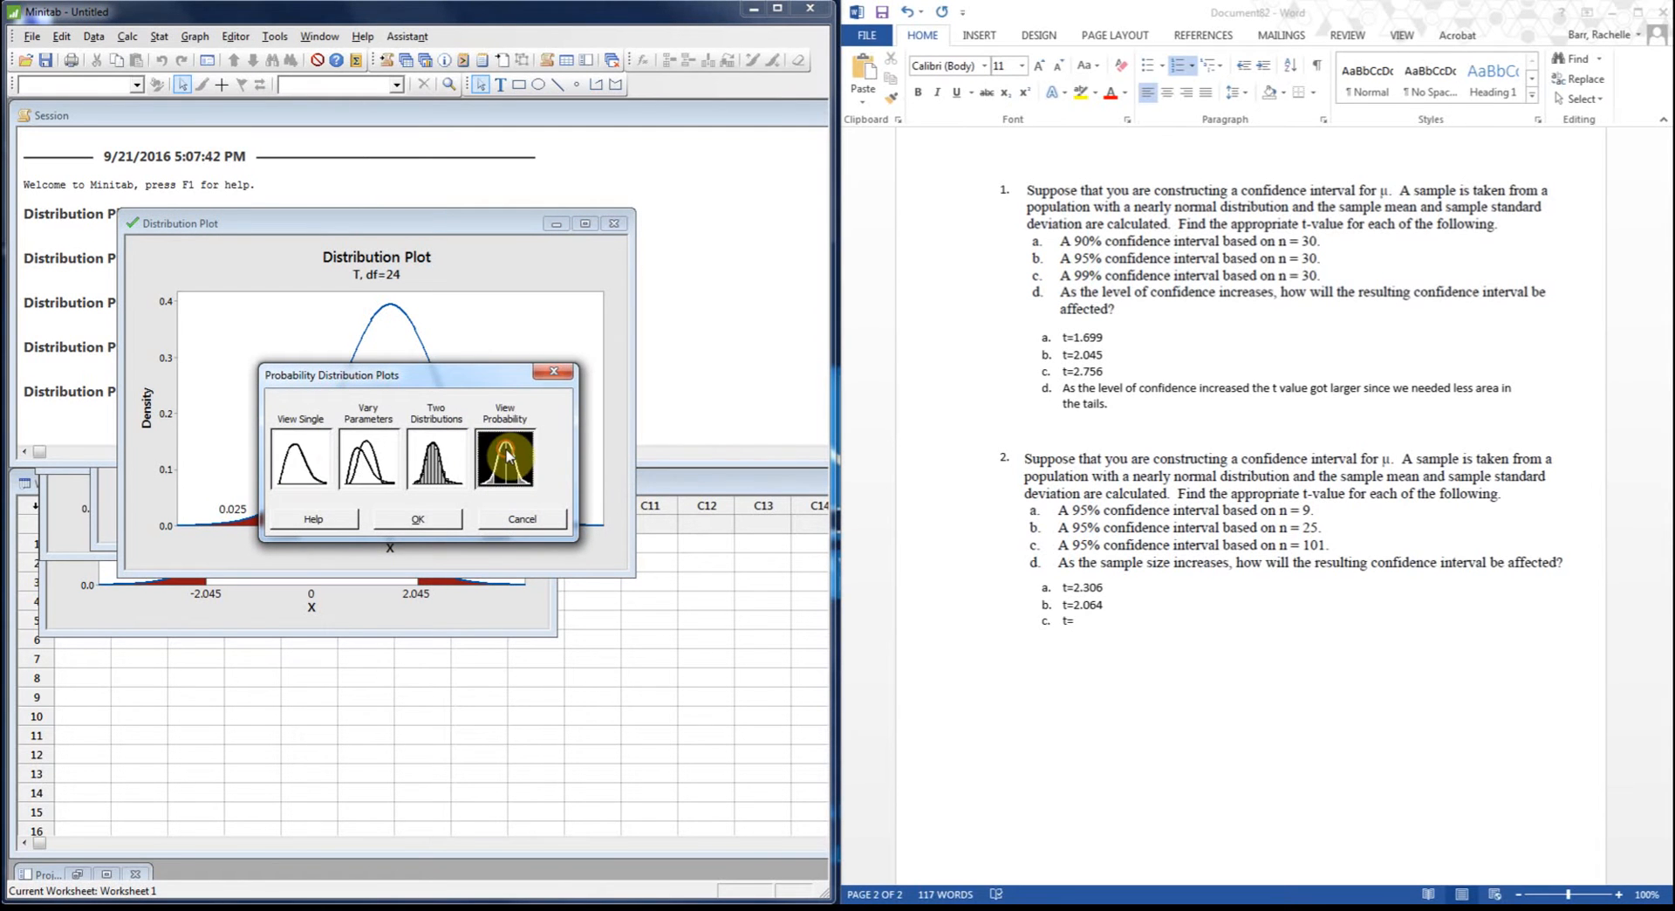
left_click(414, 521)
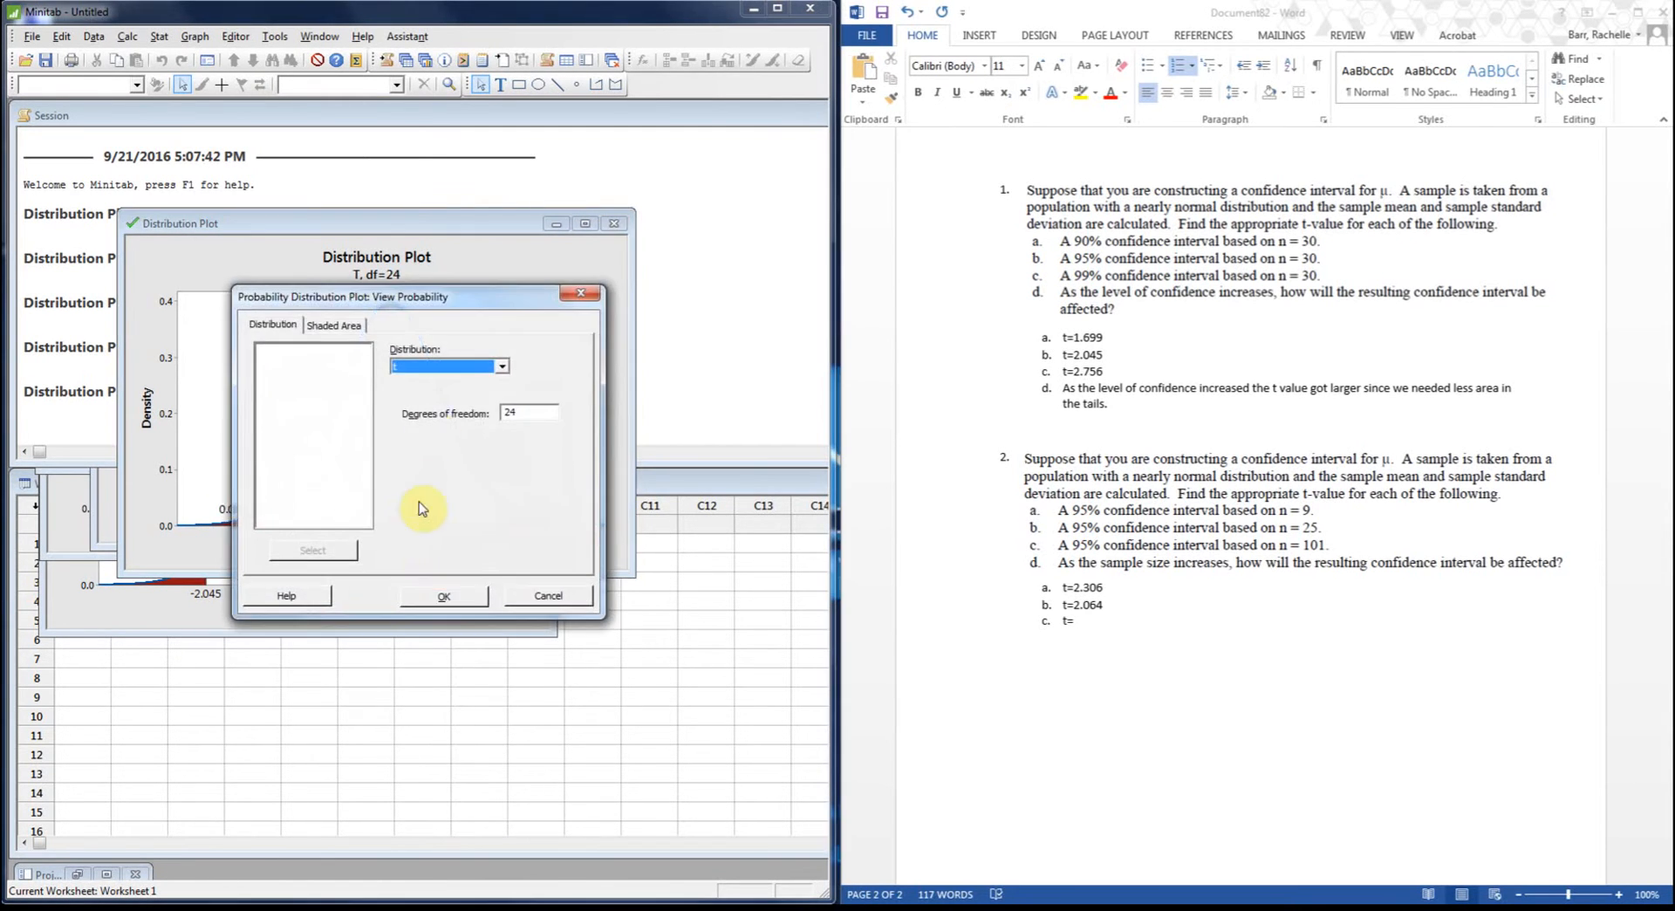
left_click(534, 412)
type("100")
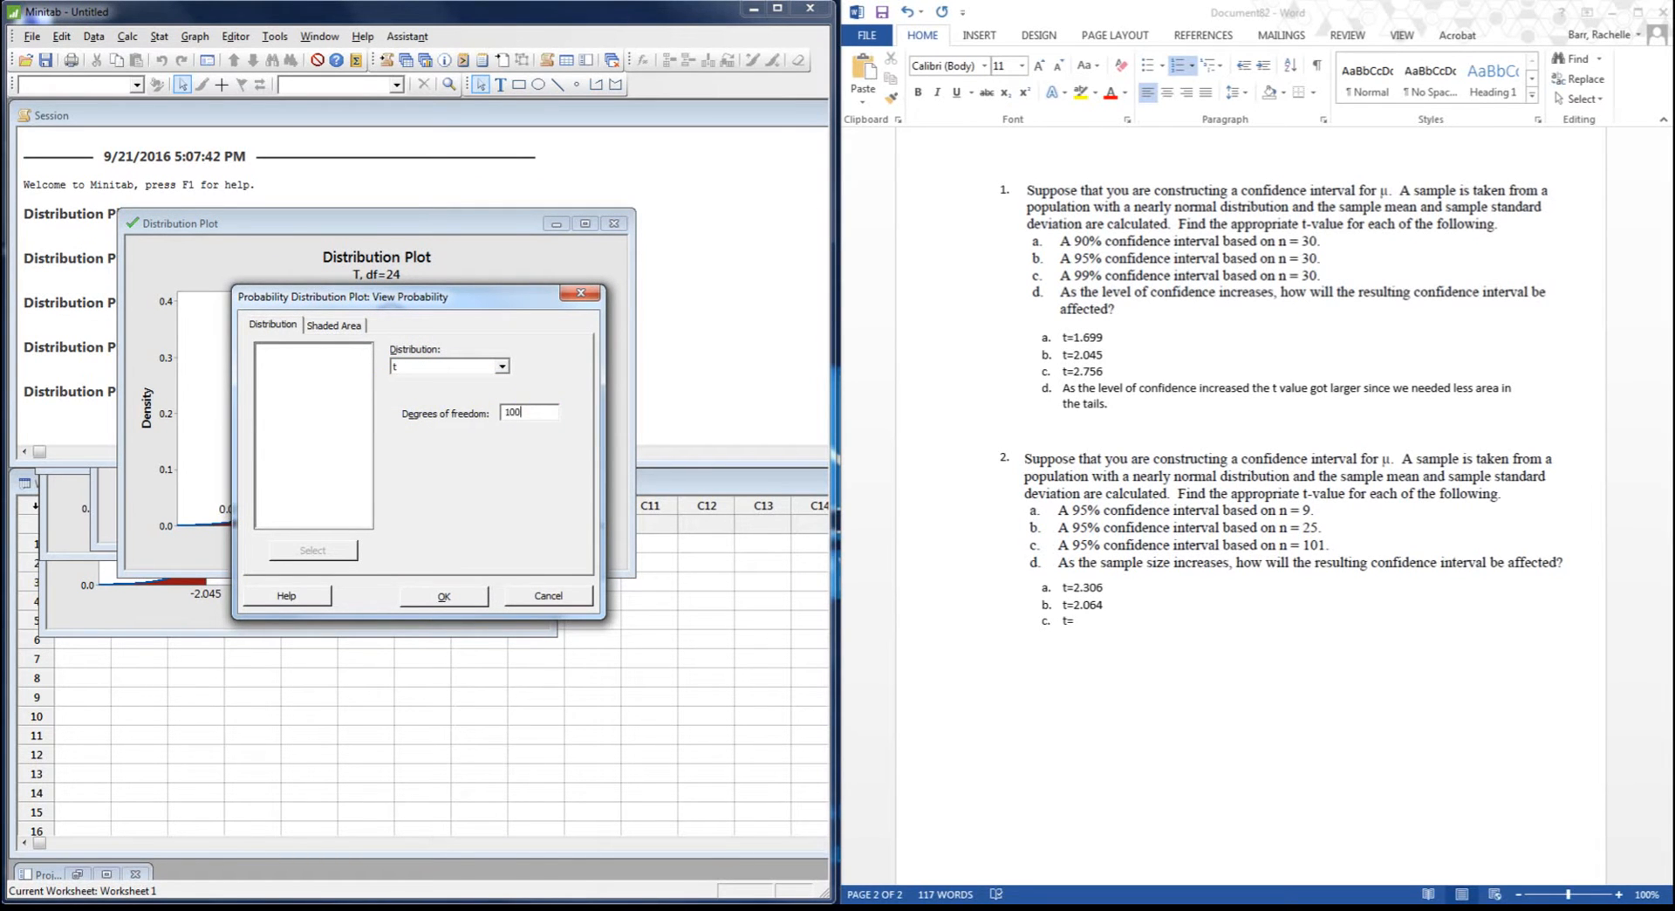
left_click(333, 328)
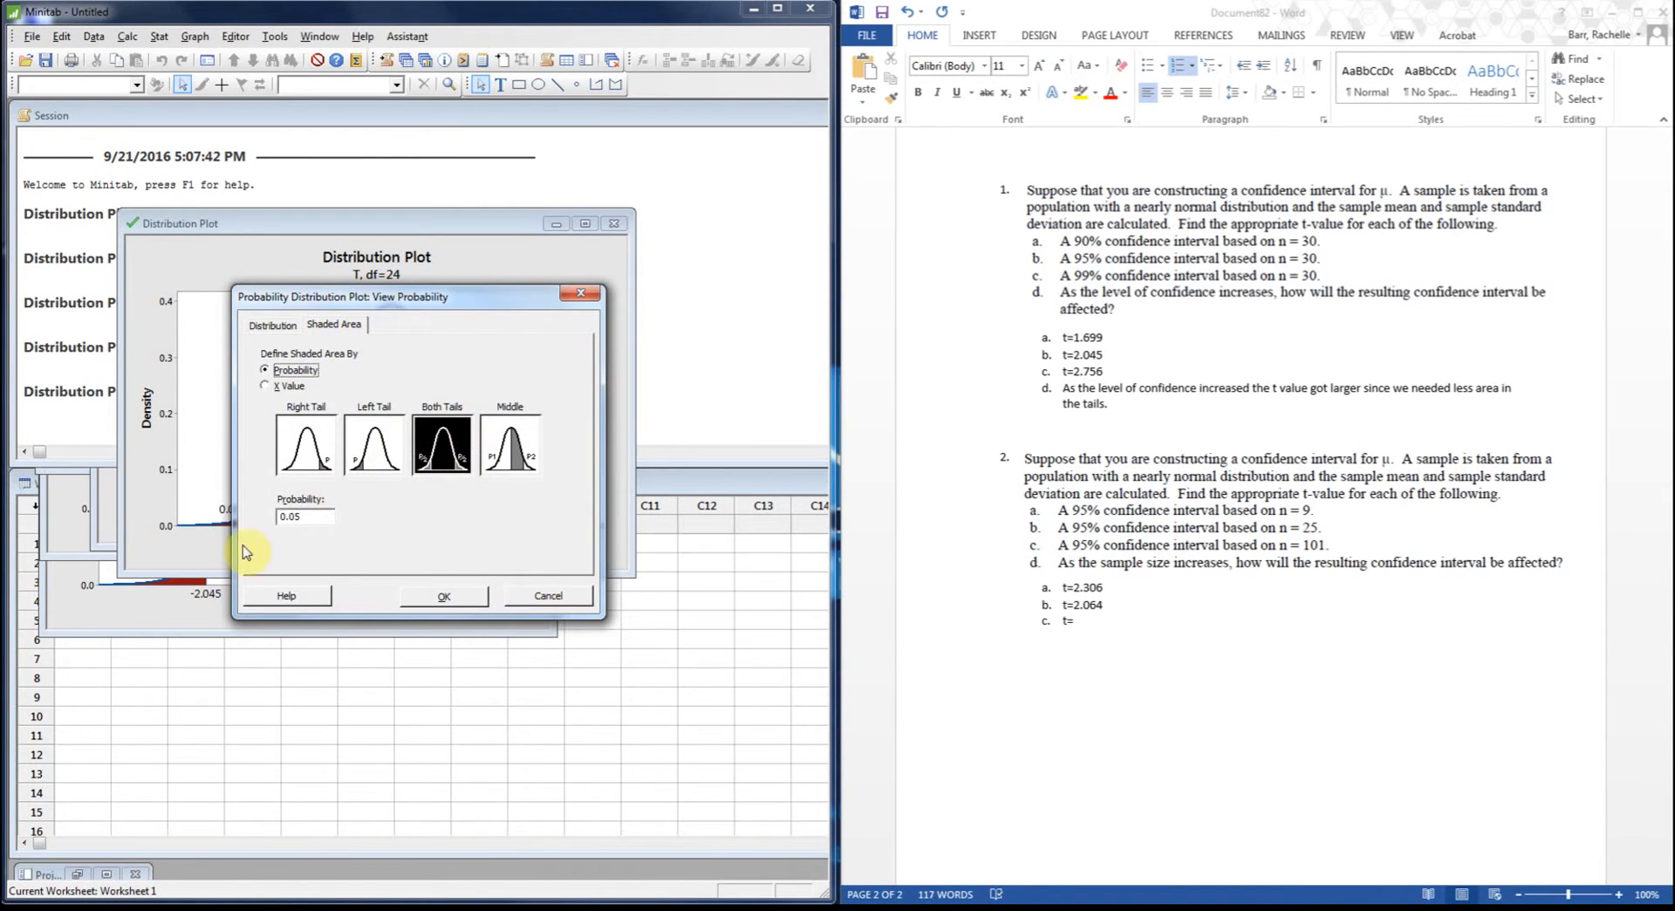
left_click(458, 602)
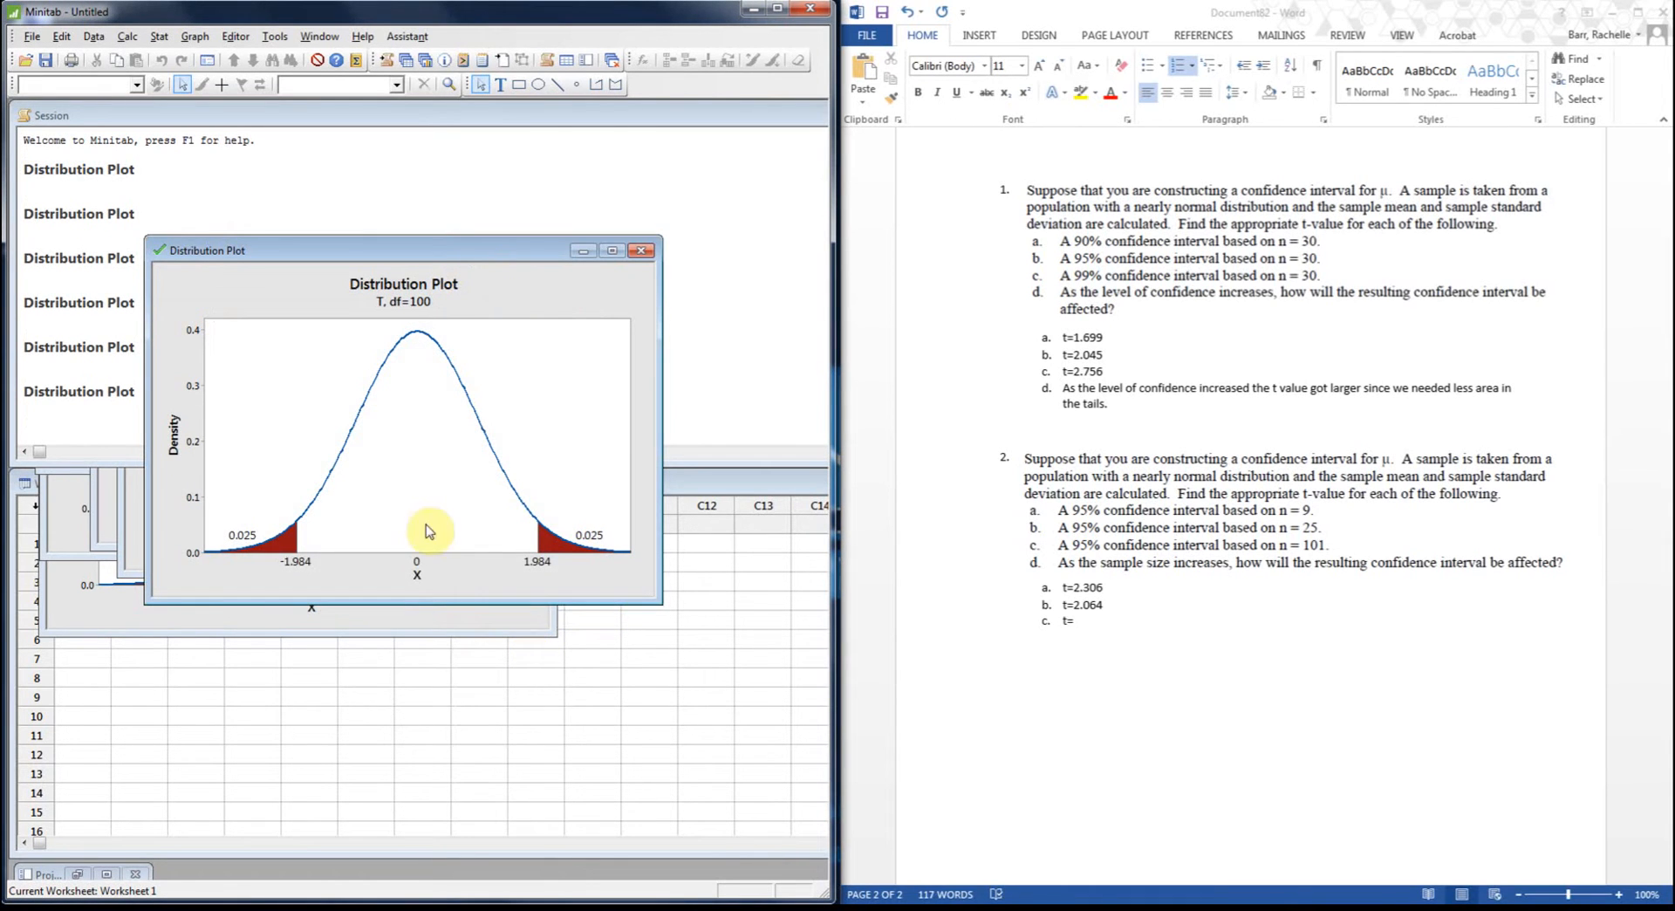
Step: Close the 95% and 90% confidence plots with 29 degrees of freedom without saving them to separate files
left_click(76, 605)
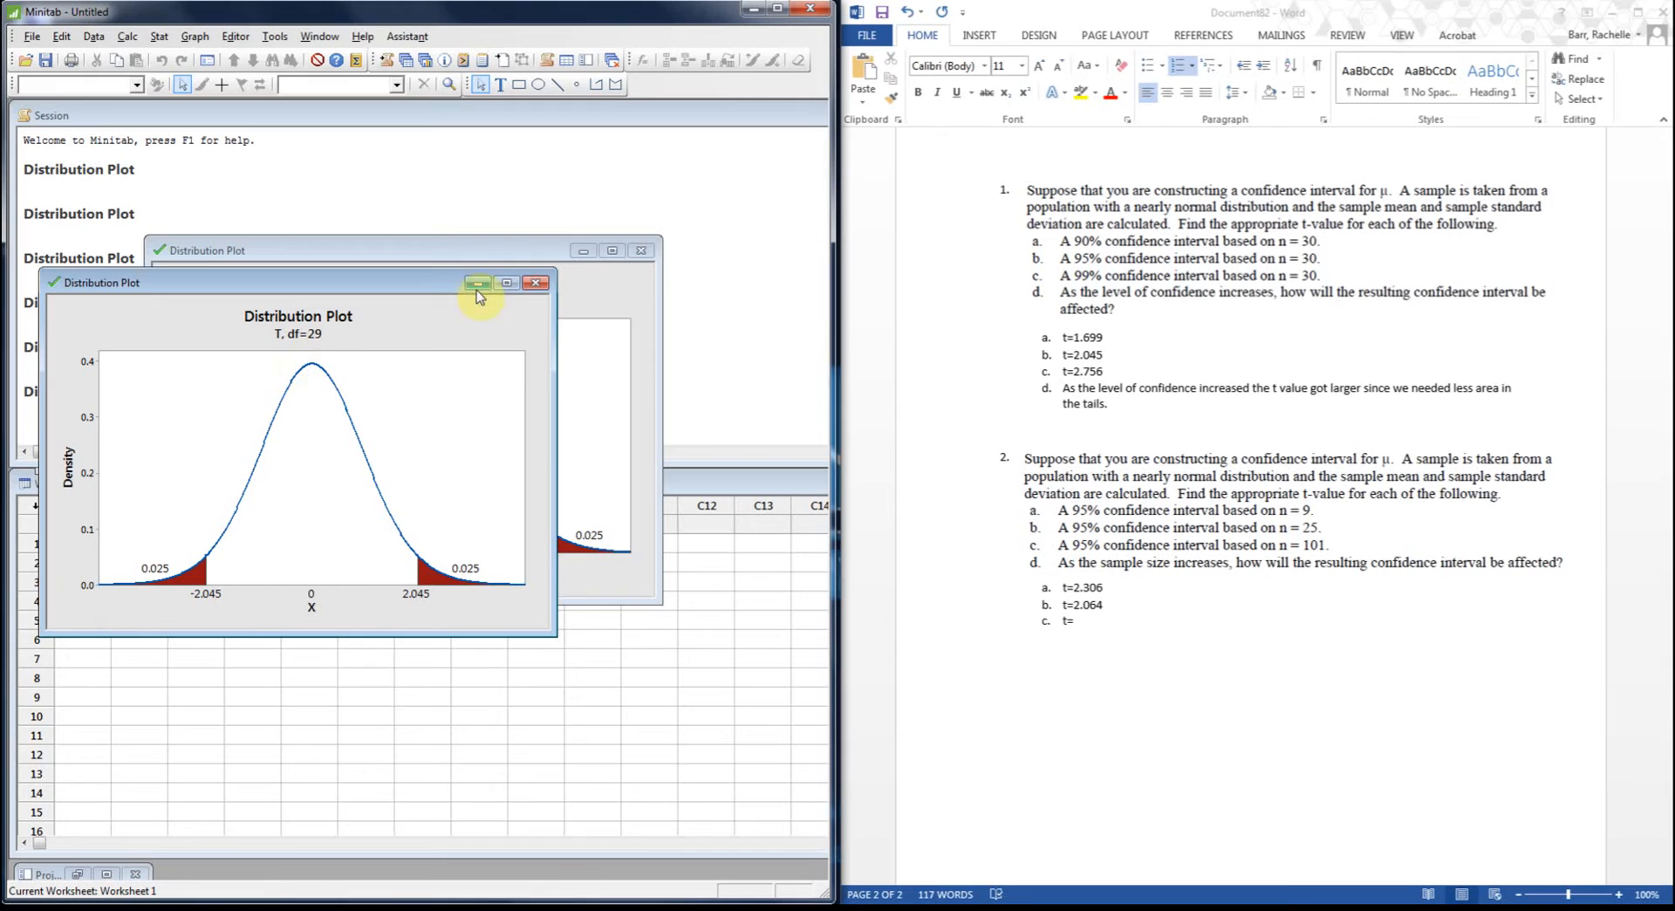
left_click(534, 285)
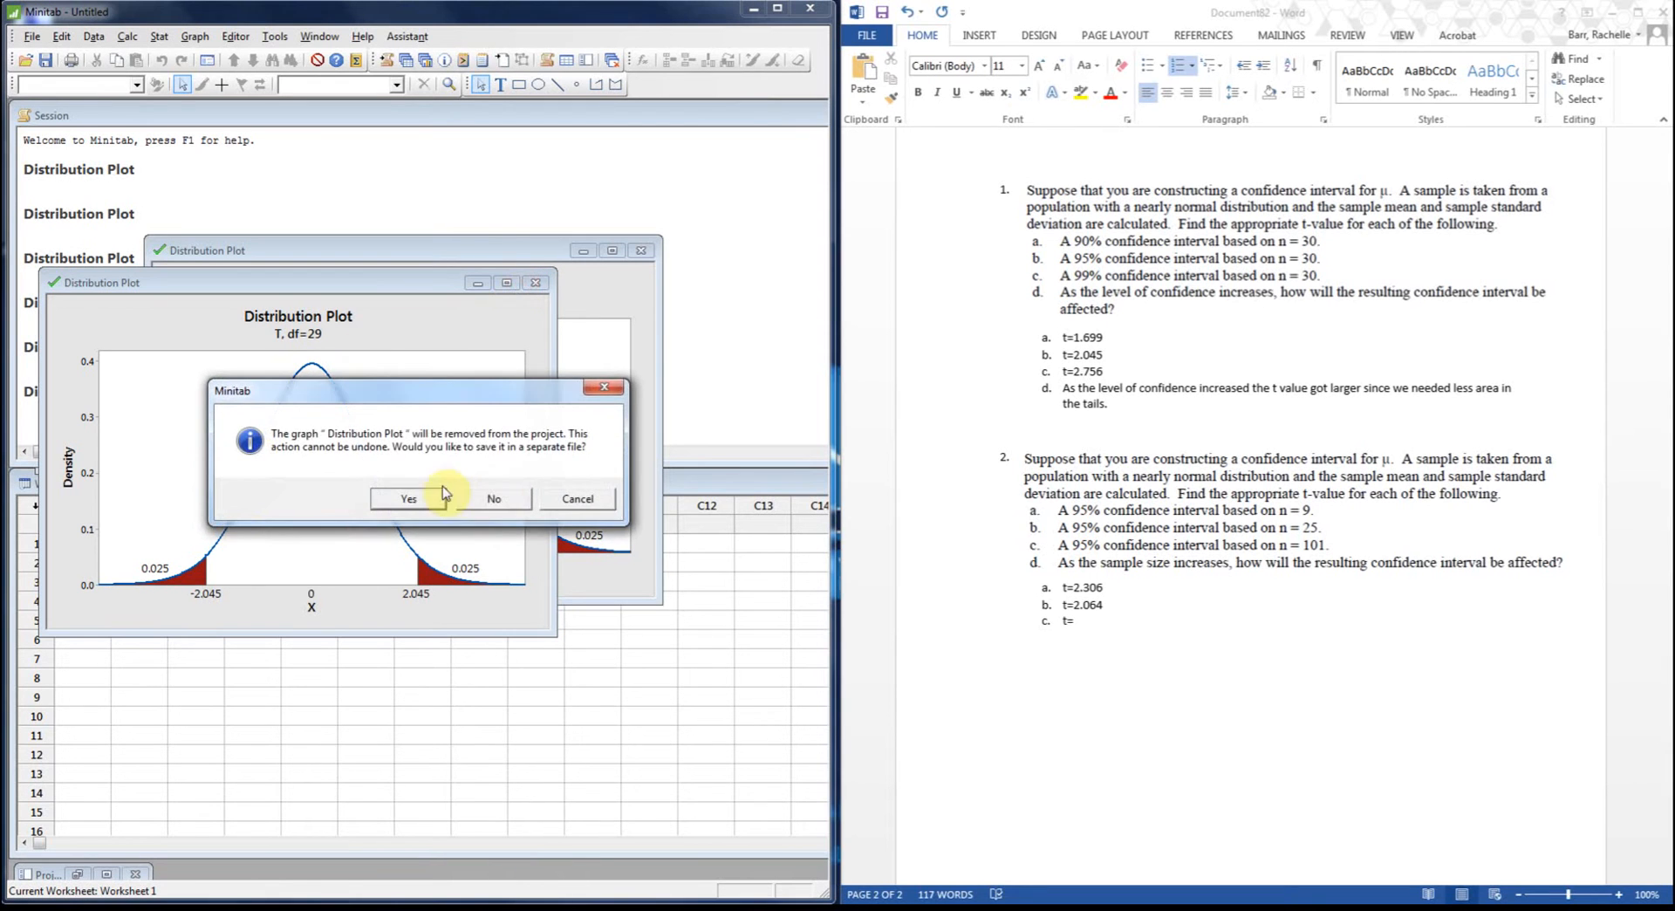
left_click(495, 492)
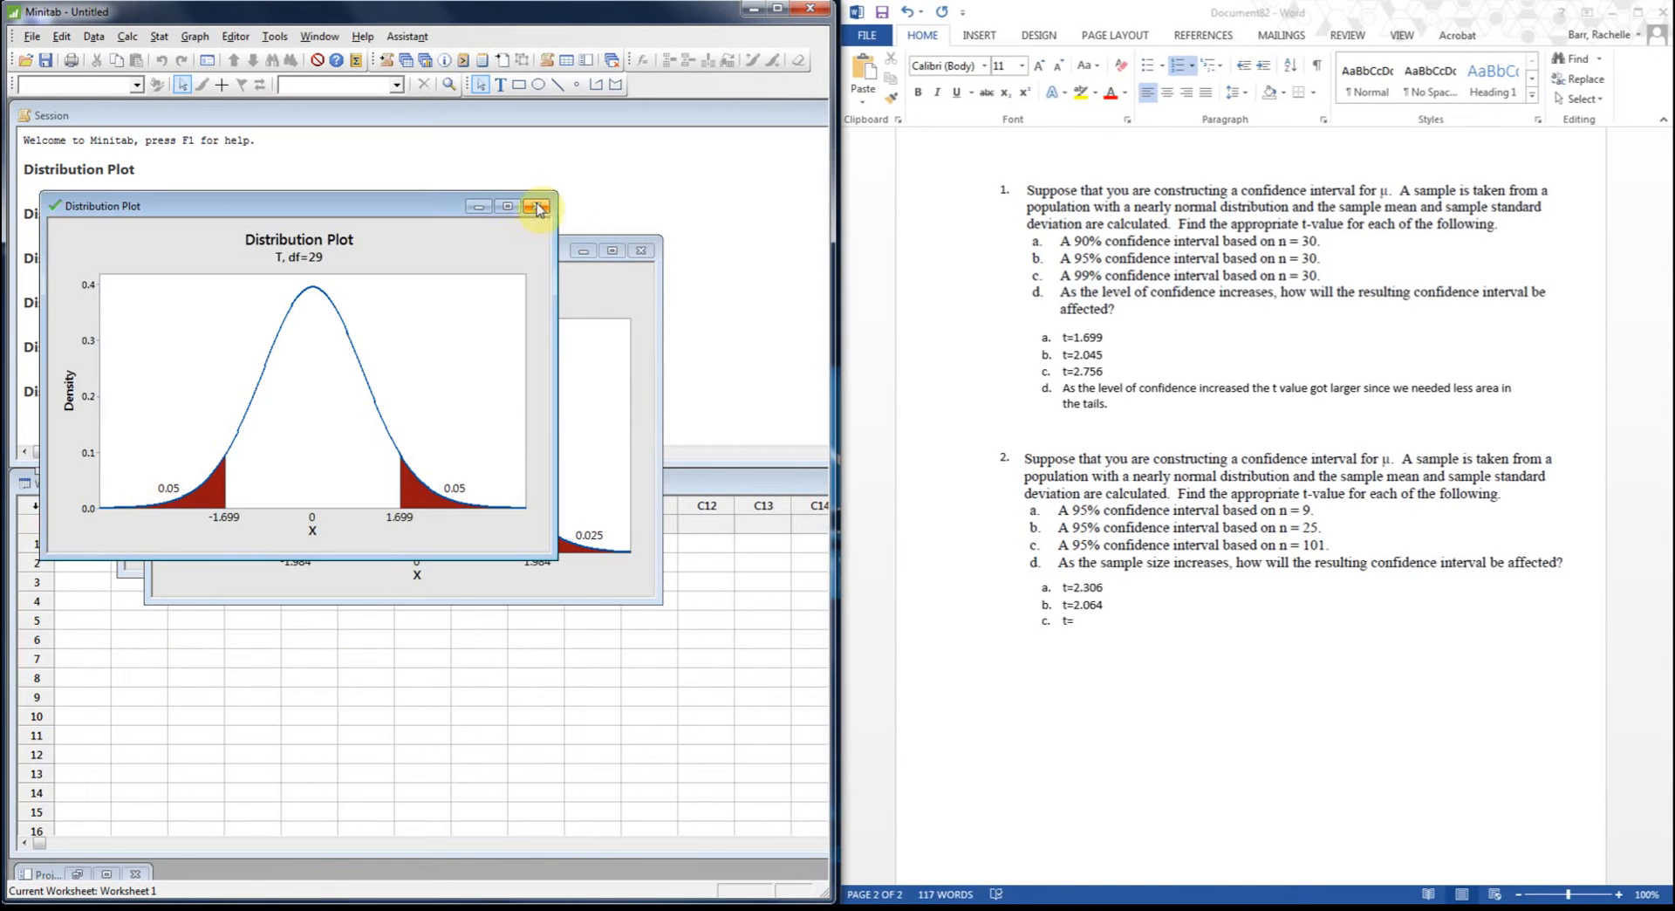
left_click(536, 206)
left_click(495, 499)
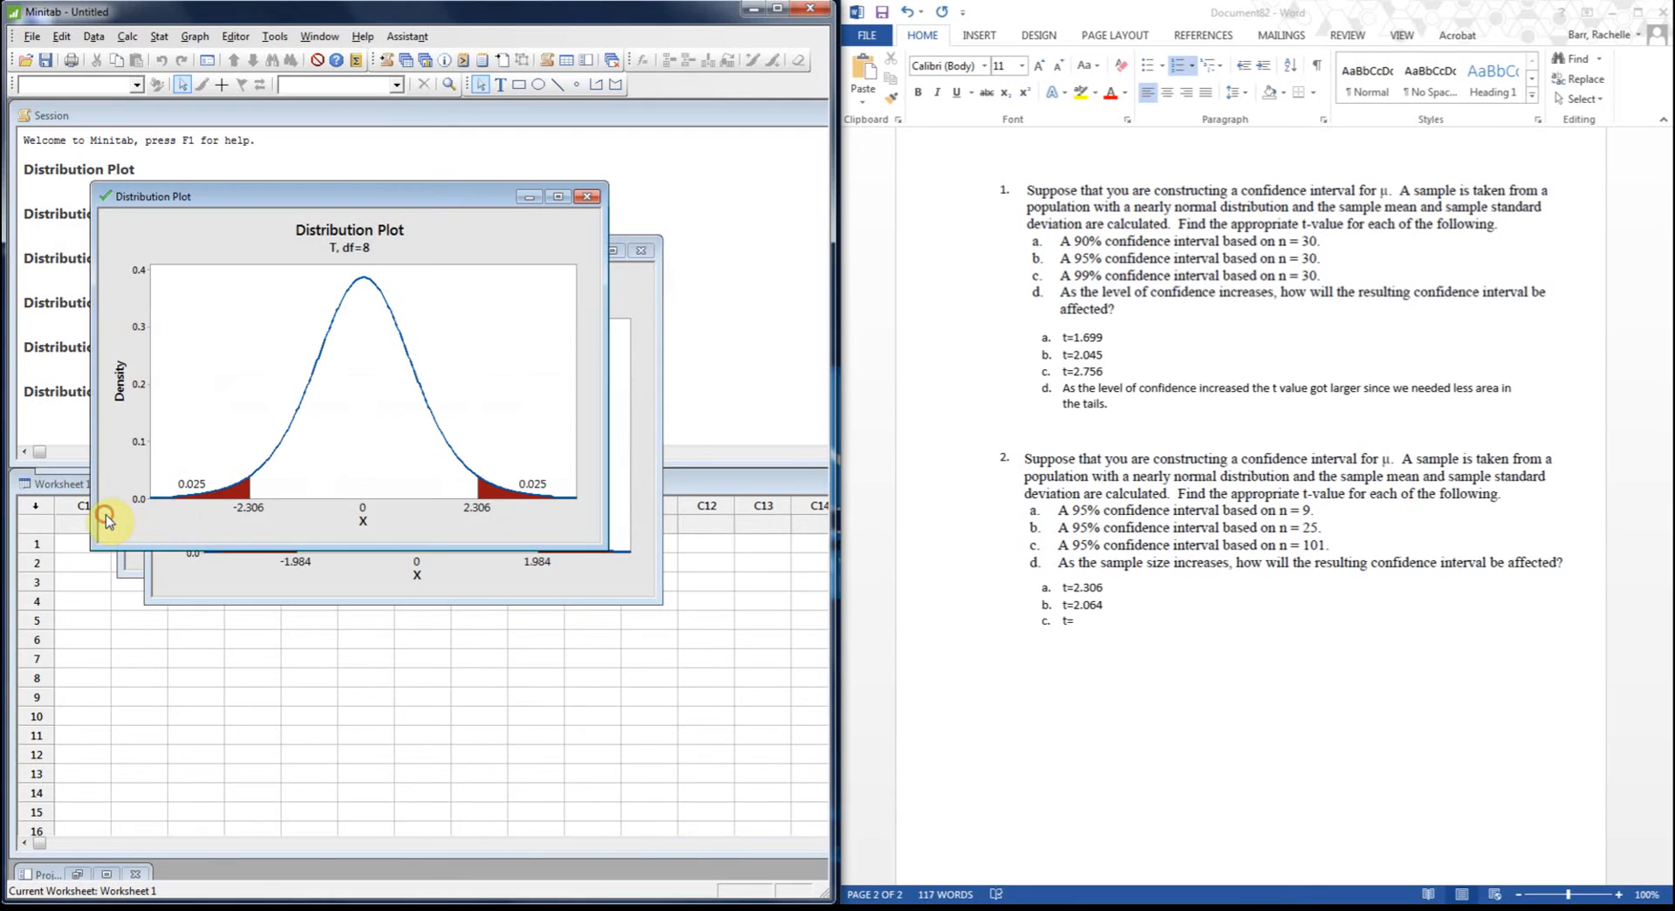
Step: Move the plot with 8 degrees of freedom lower and bring the plot with 100 degrees of freedom to the front
left_click_drag(366, 195, 457, 357)
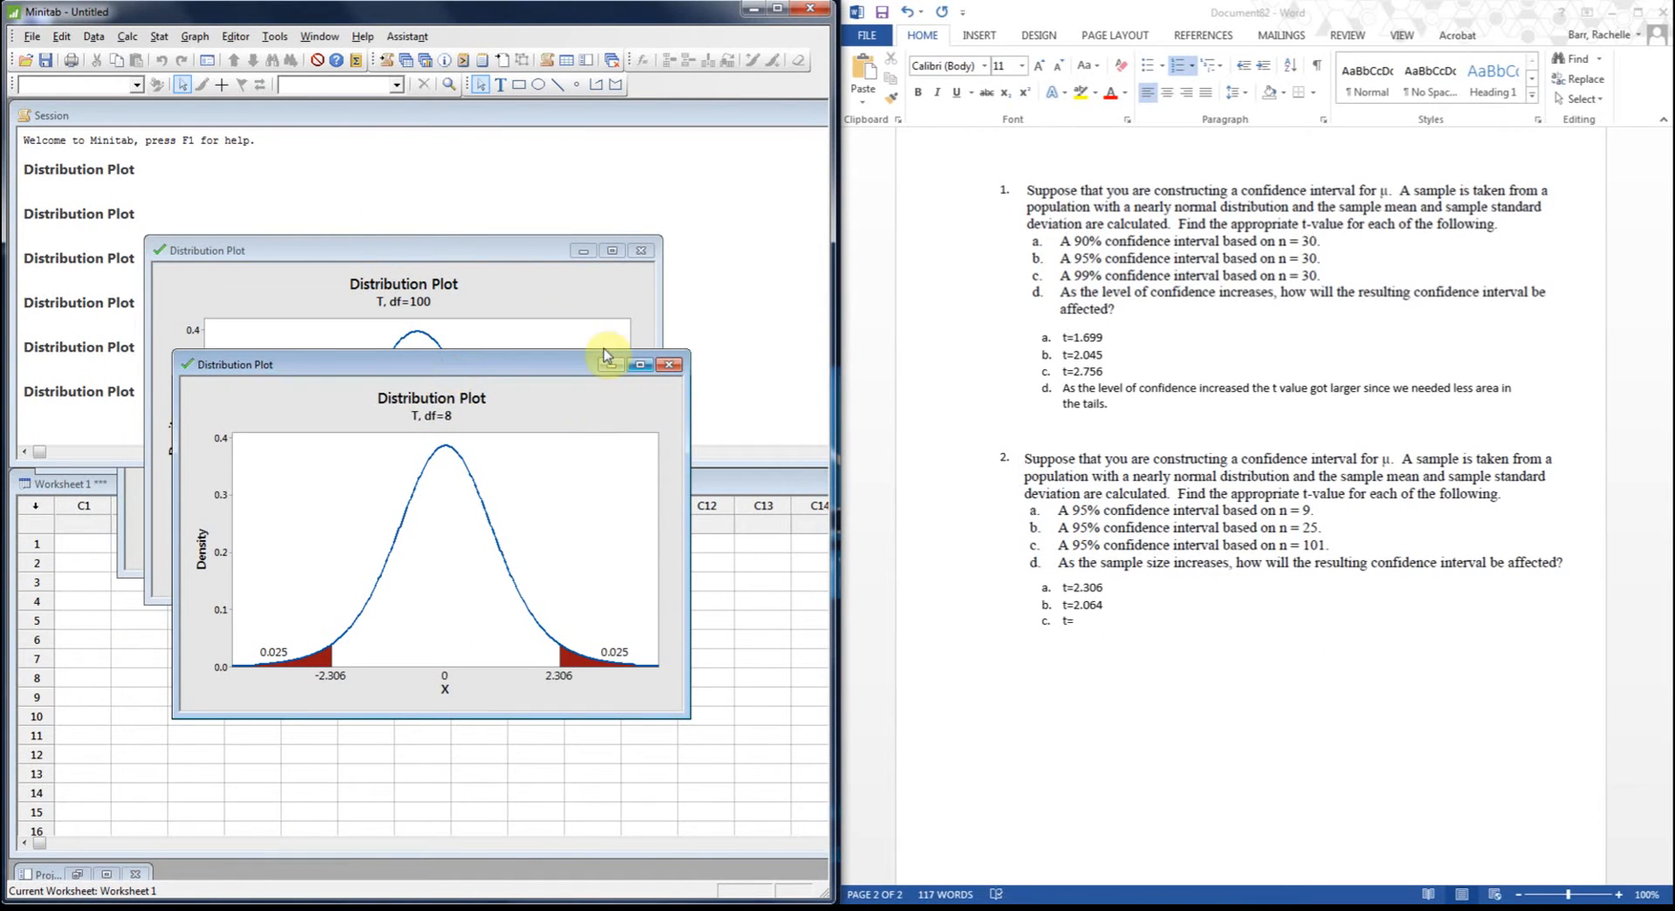
left_click(500, 259)
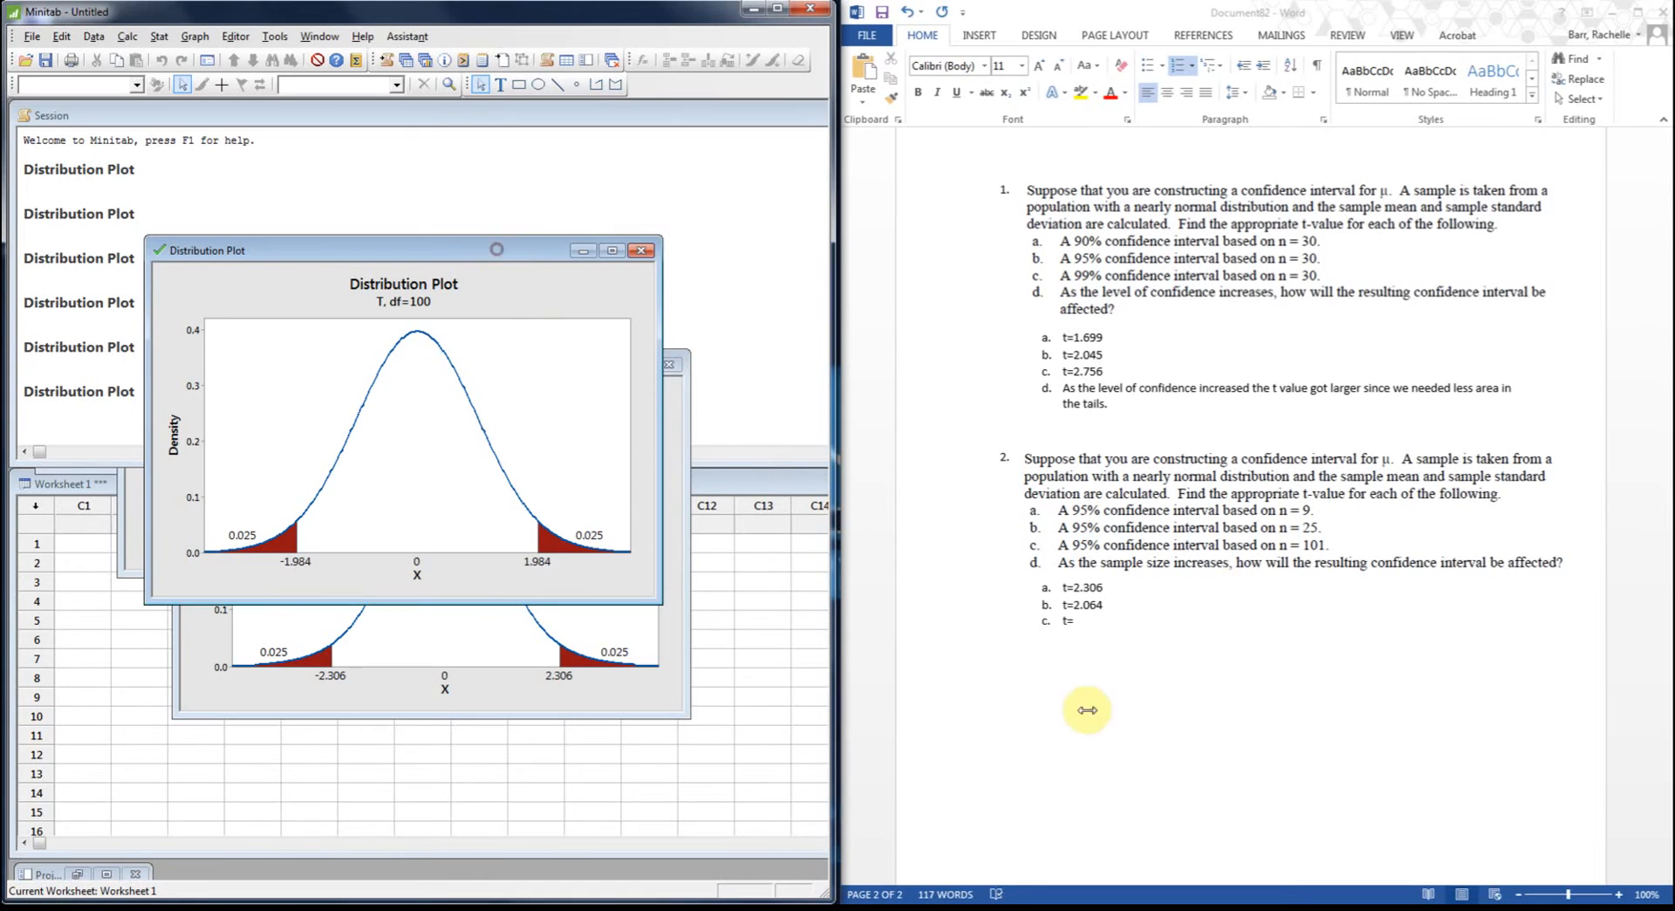
Step: In the Word document, complete answer c of question 2 as t=1.984
left_click(1096, 627)
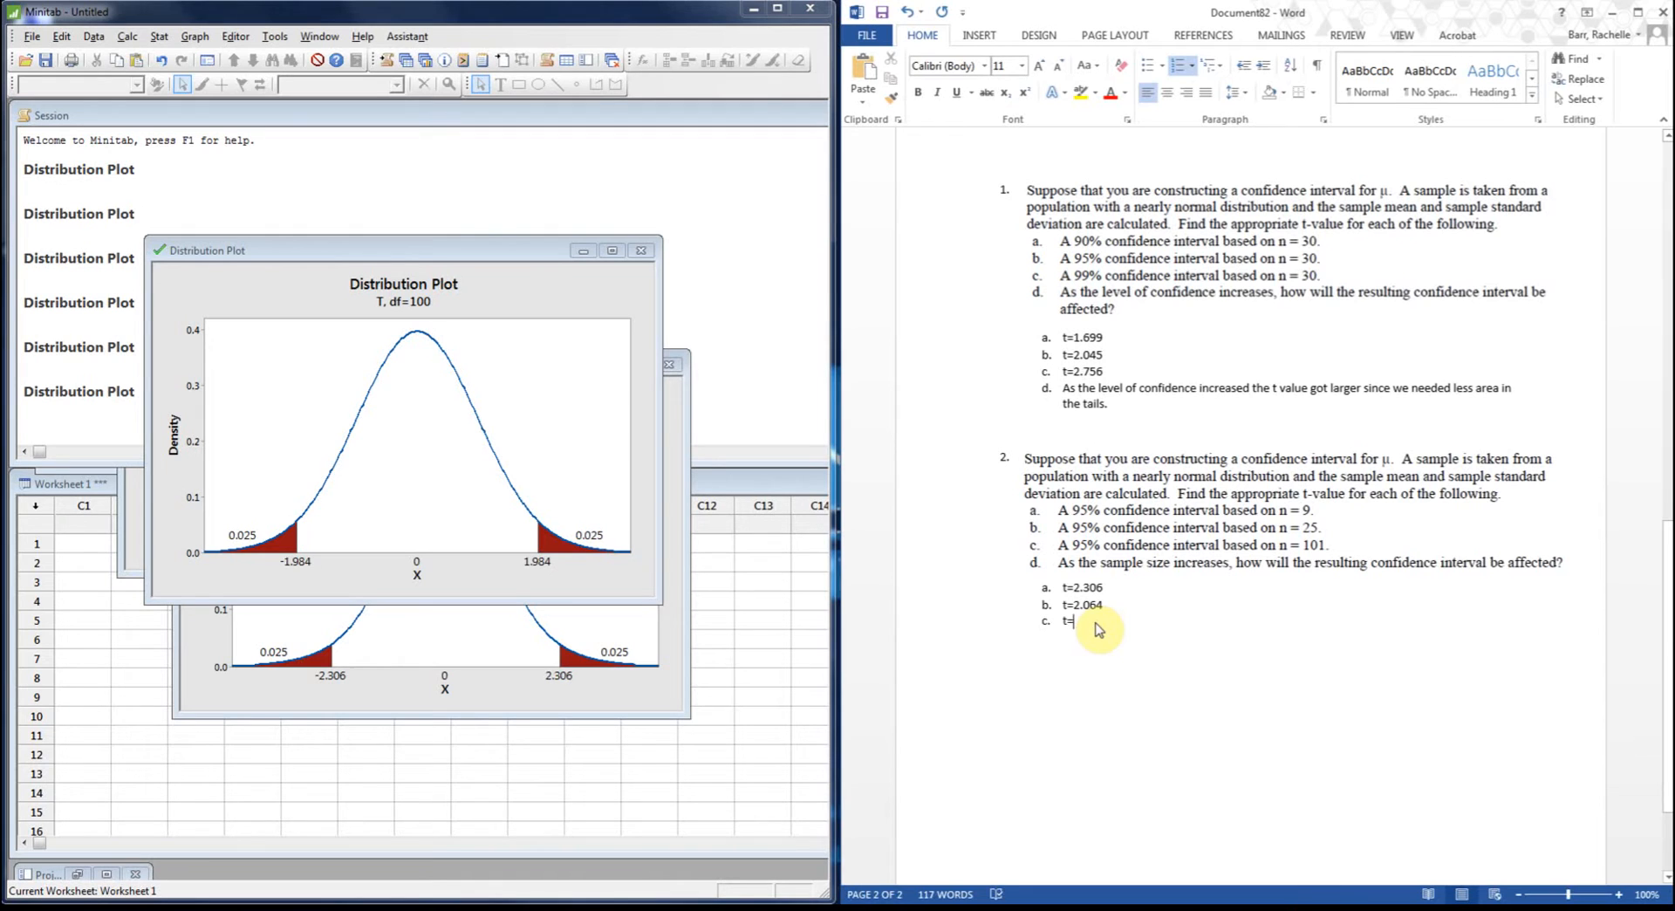
type("1.984")
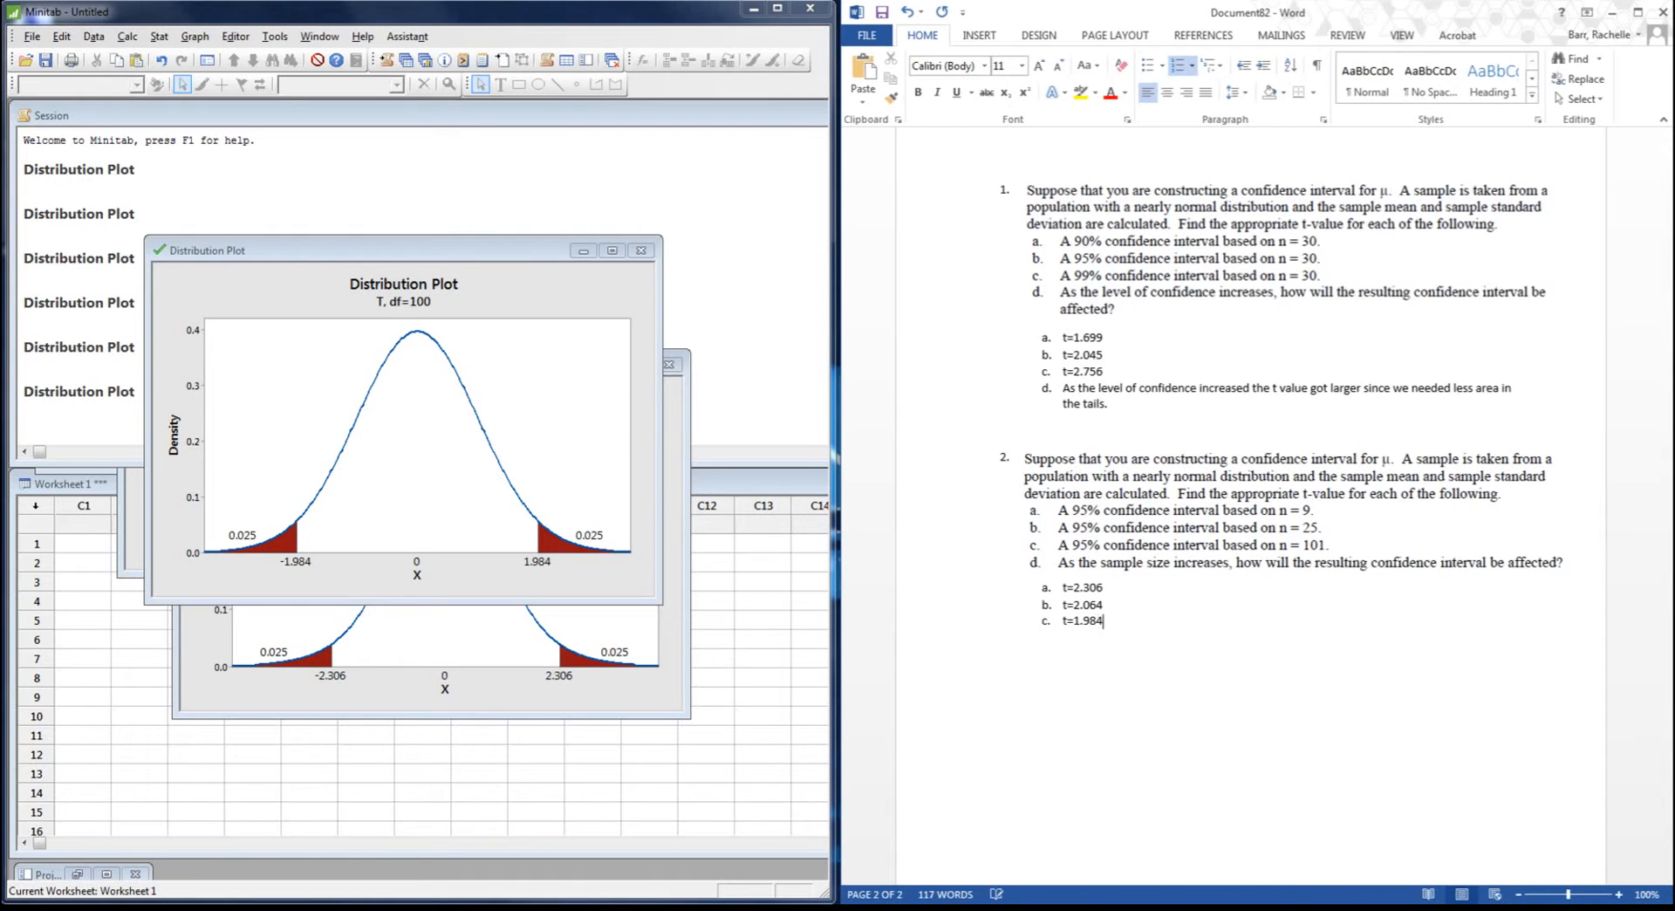
Step: Widen the Minitab window and spread out the plots with 100, 8 and 24 degrees of freedom
left_click(335, 252)
left_click_drag(434, 247, 510, 222)
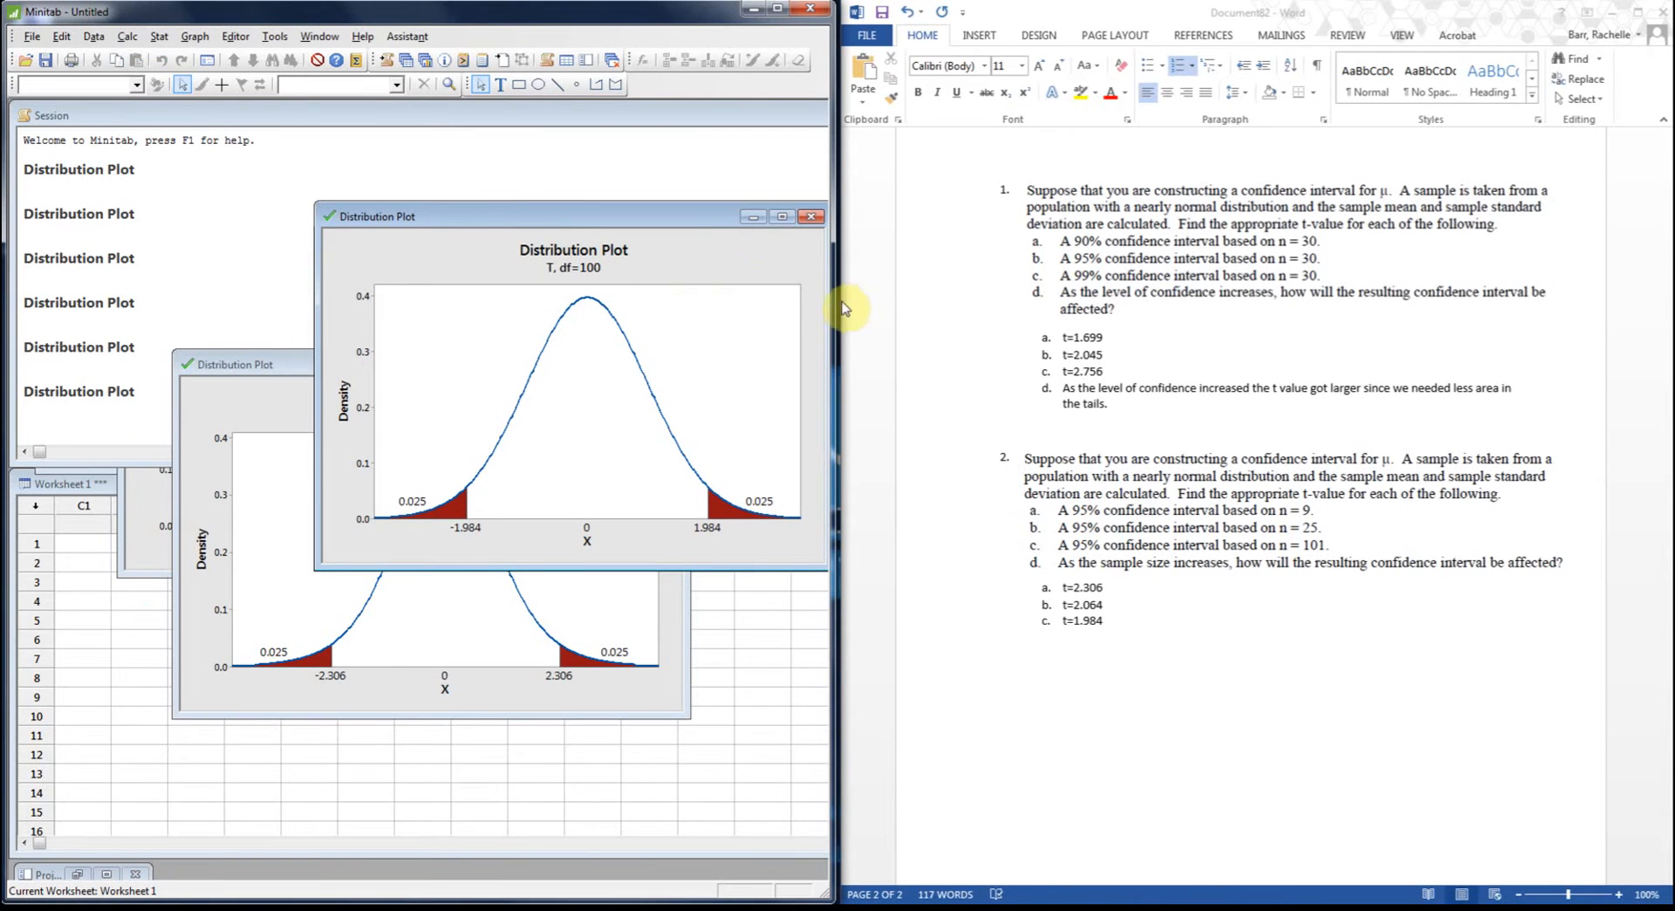
left_click_drag(884, 302, 1407, 304)
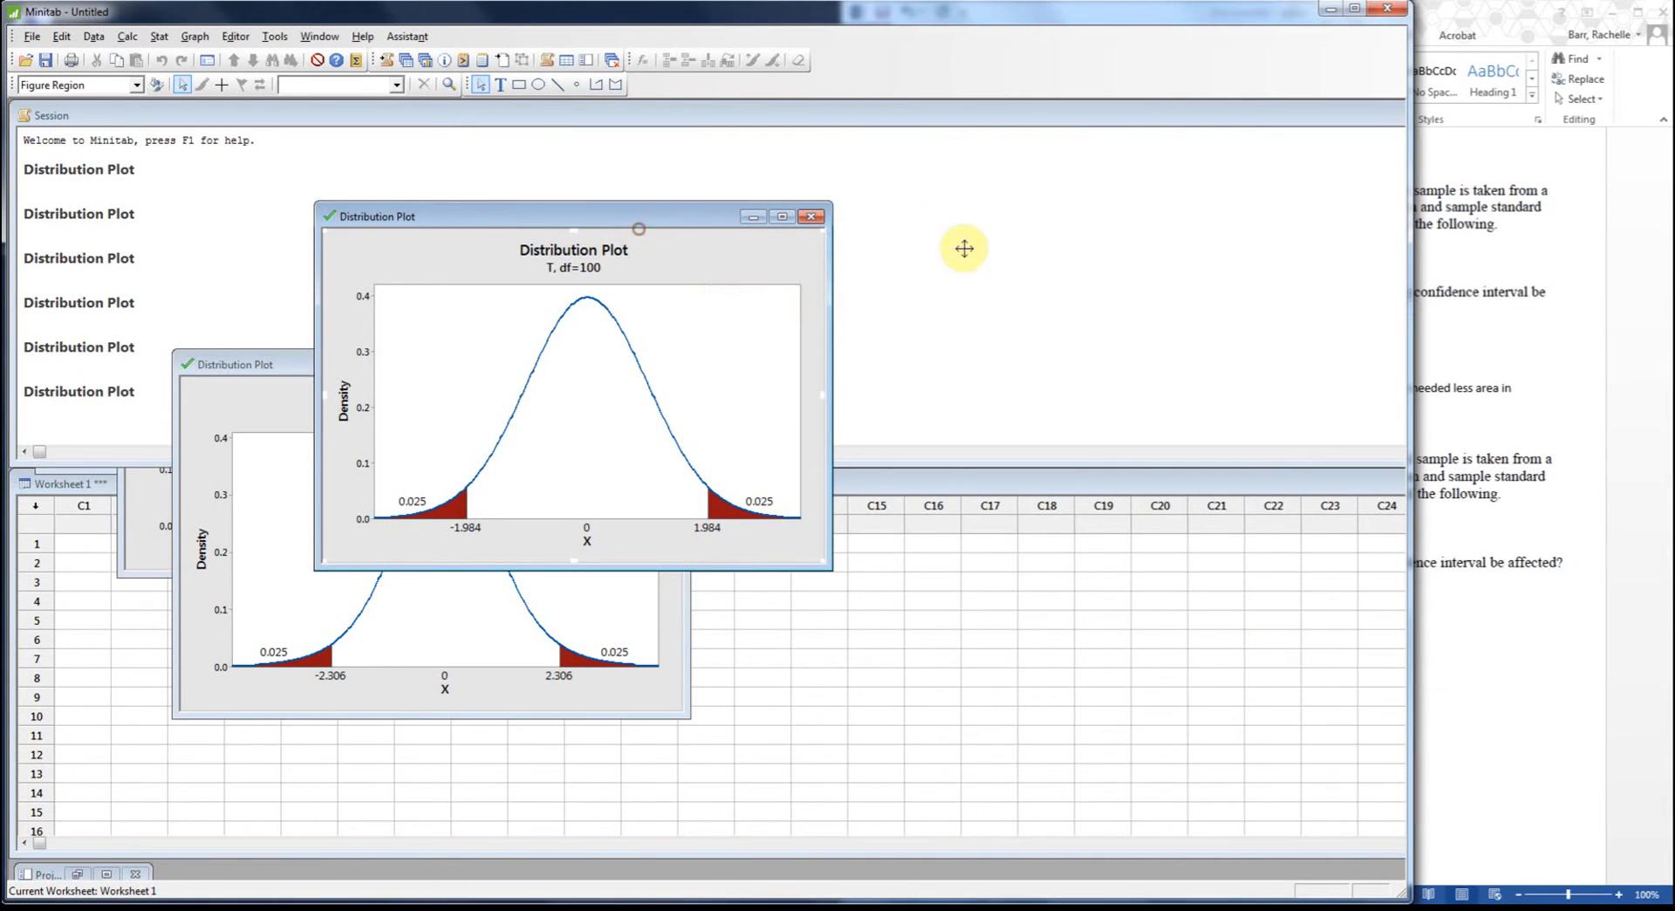
left_click_drag(663, 229, 1116, 319)
left_click_drag(349, 362, 497, 191)
left_click(171, 514)
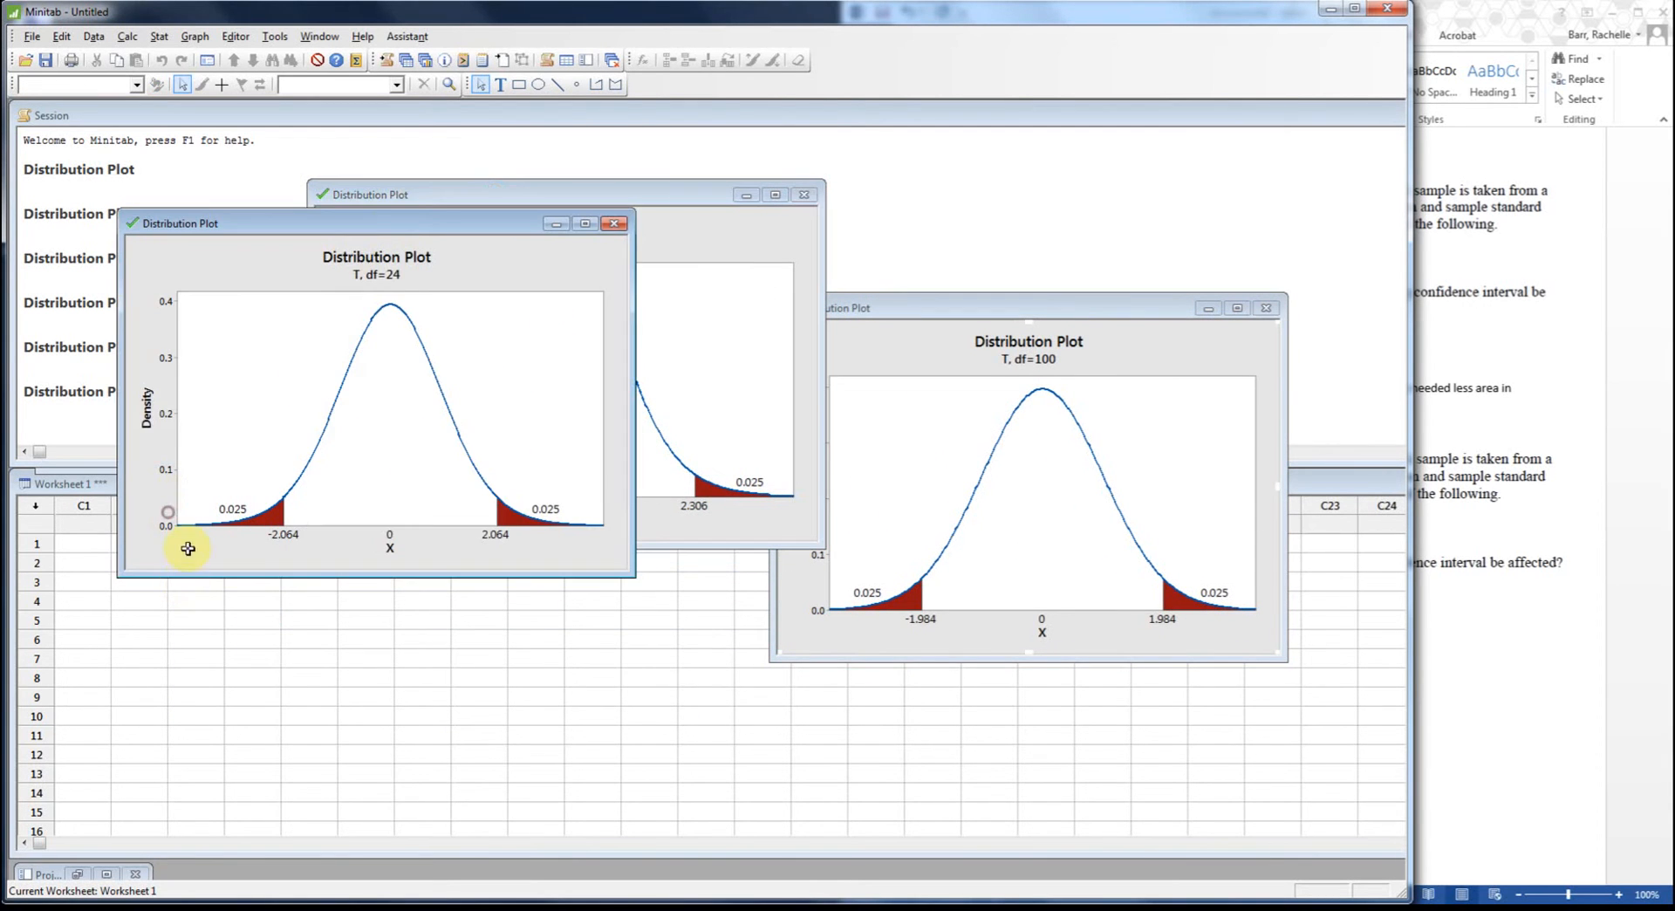
left_click_drag(437, 224, 338, 356)
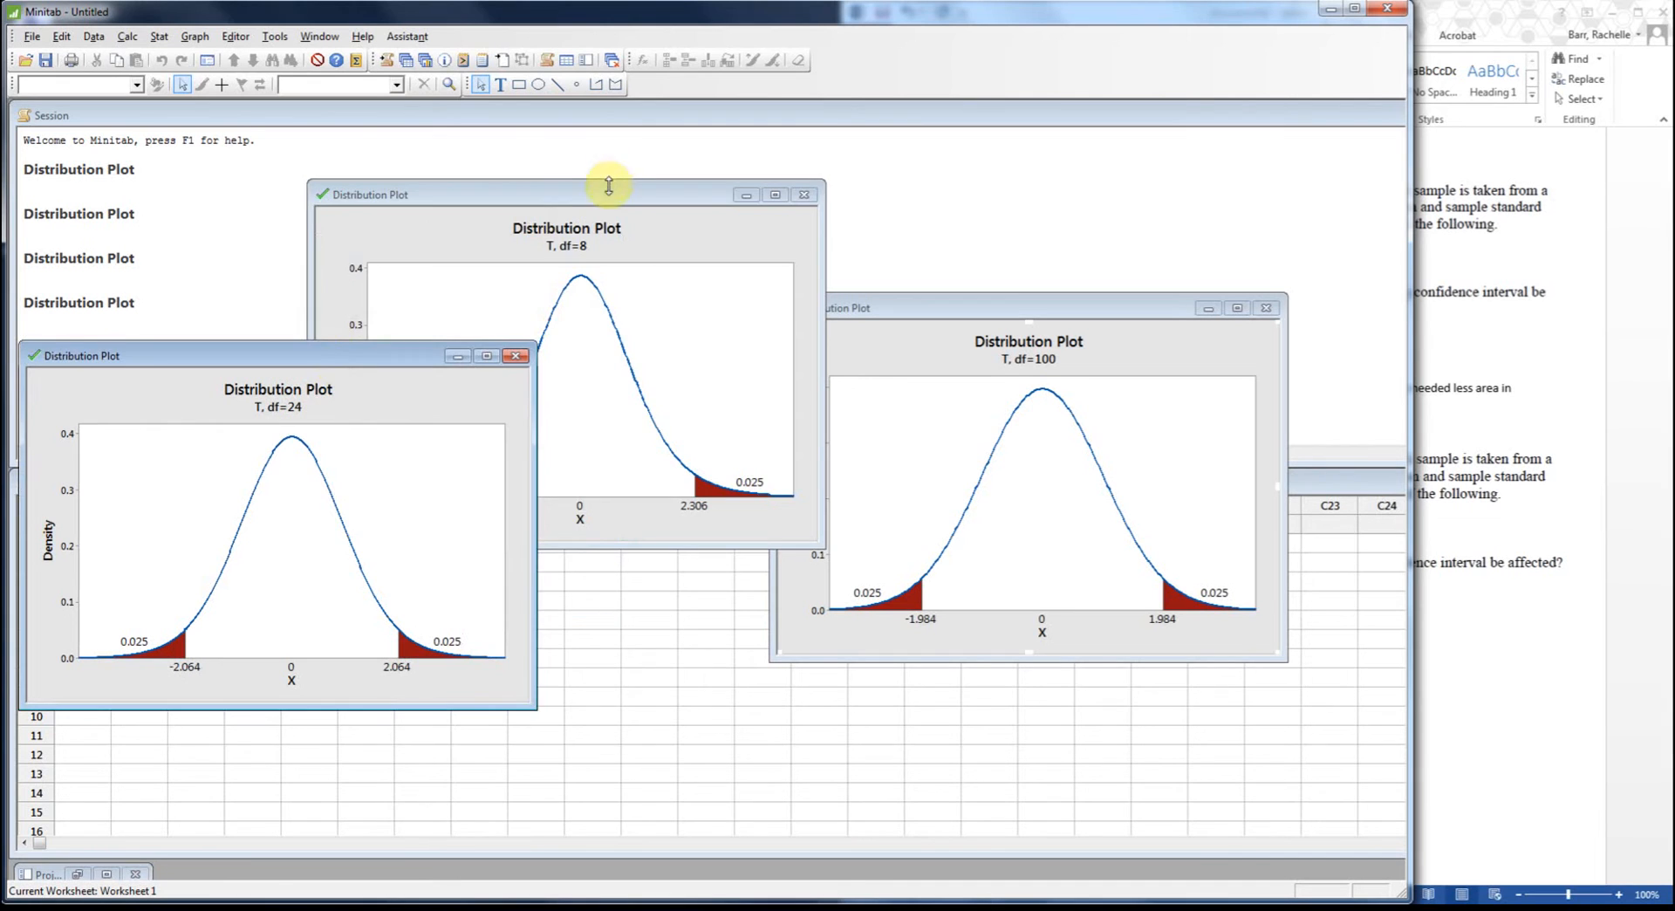
Step: Resize the plot with 8 degrees of freedom to about the size of the 24-degree plot and place it beside that plot
left_click_drag(605, 180, 621, 210)
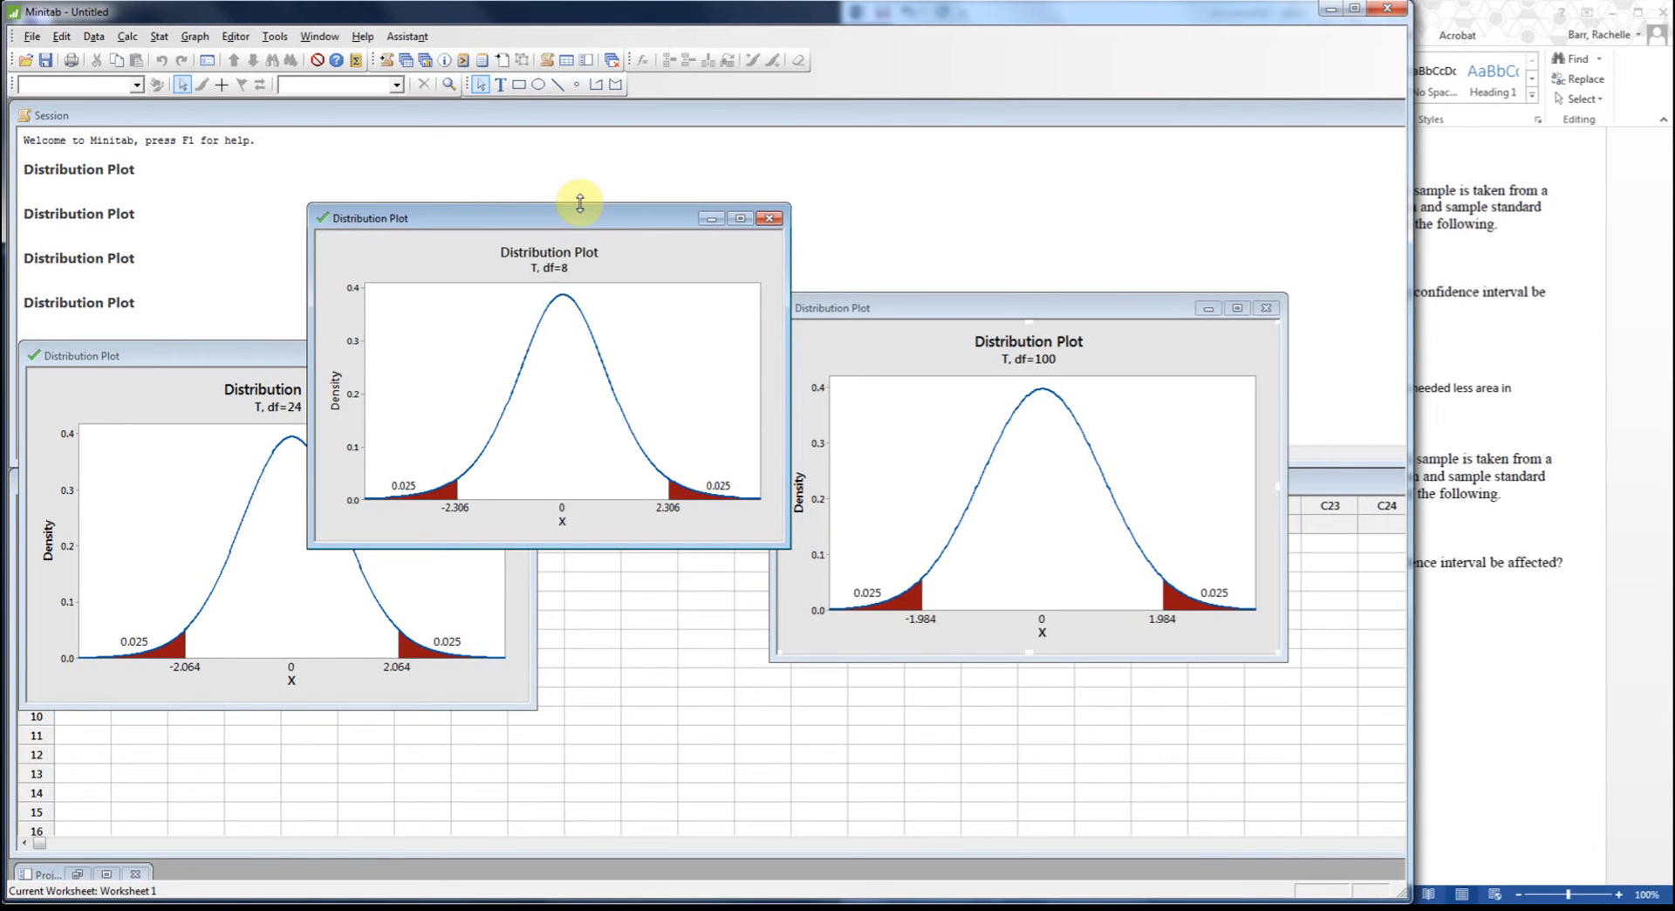
left_click_drag(616, 223, 321, 362)
left_click_drag(493, 684, 534, 711)
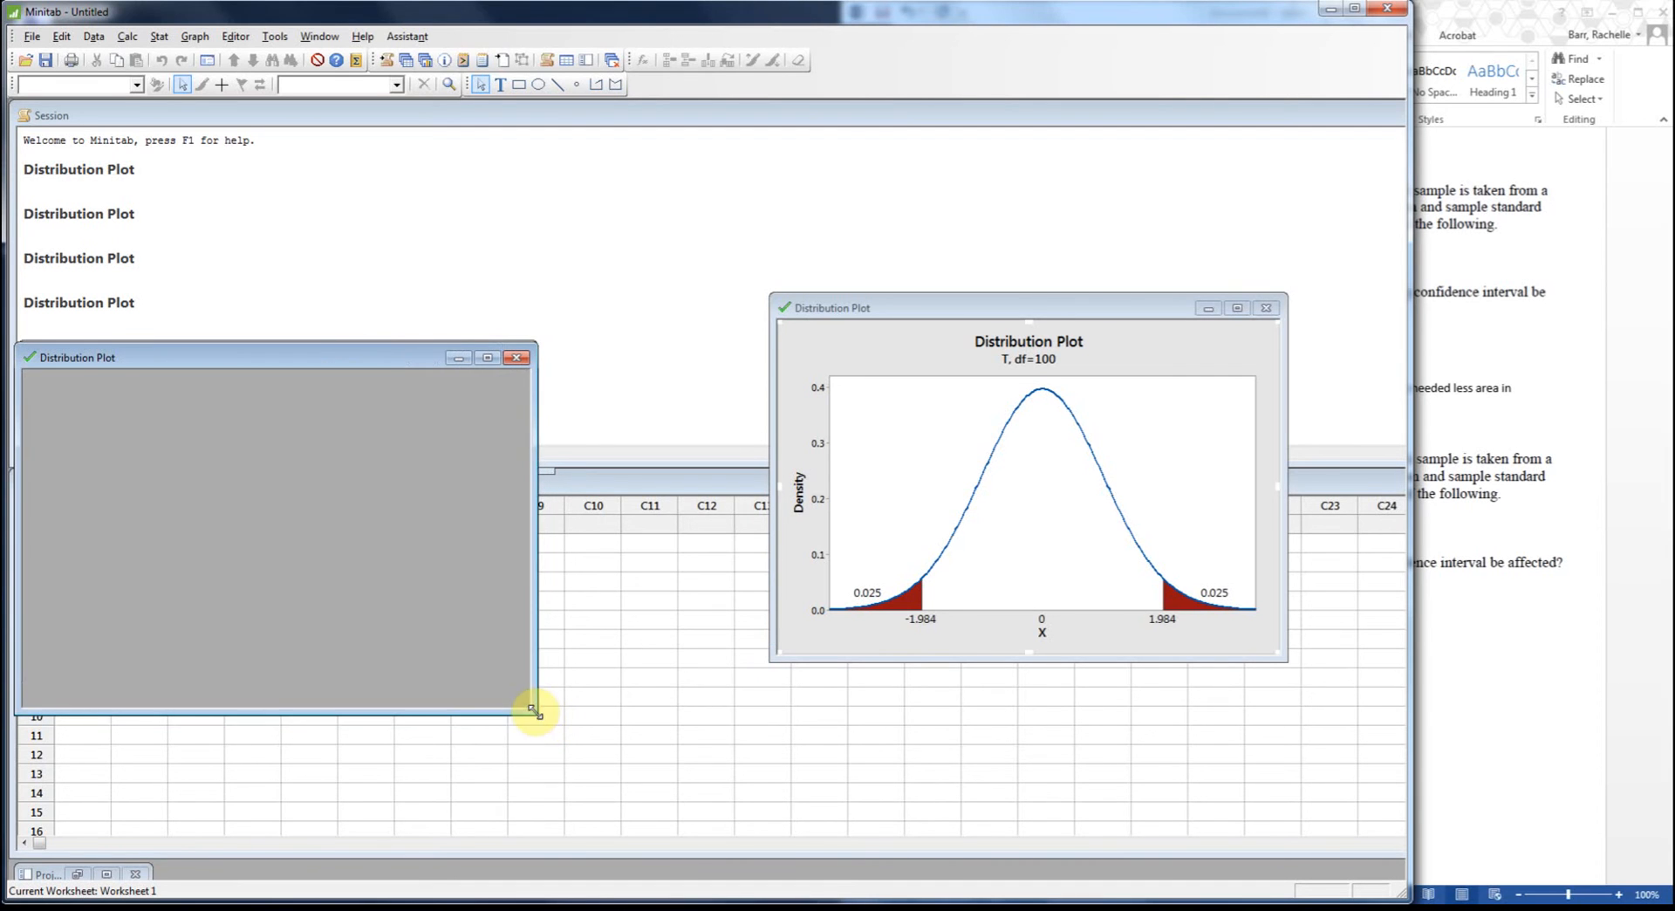
left_click_drag(374, 362, 860, 361)
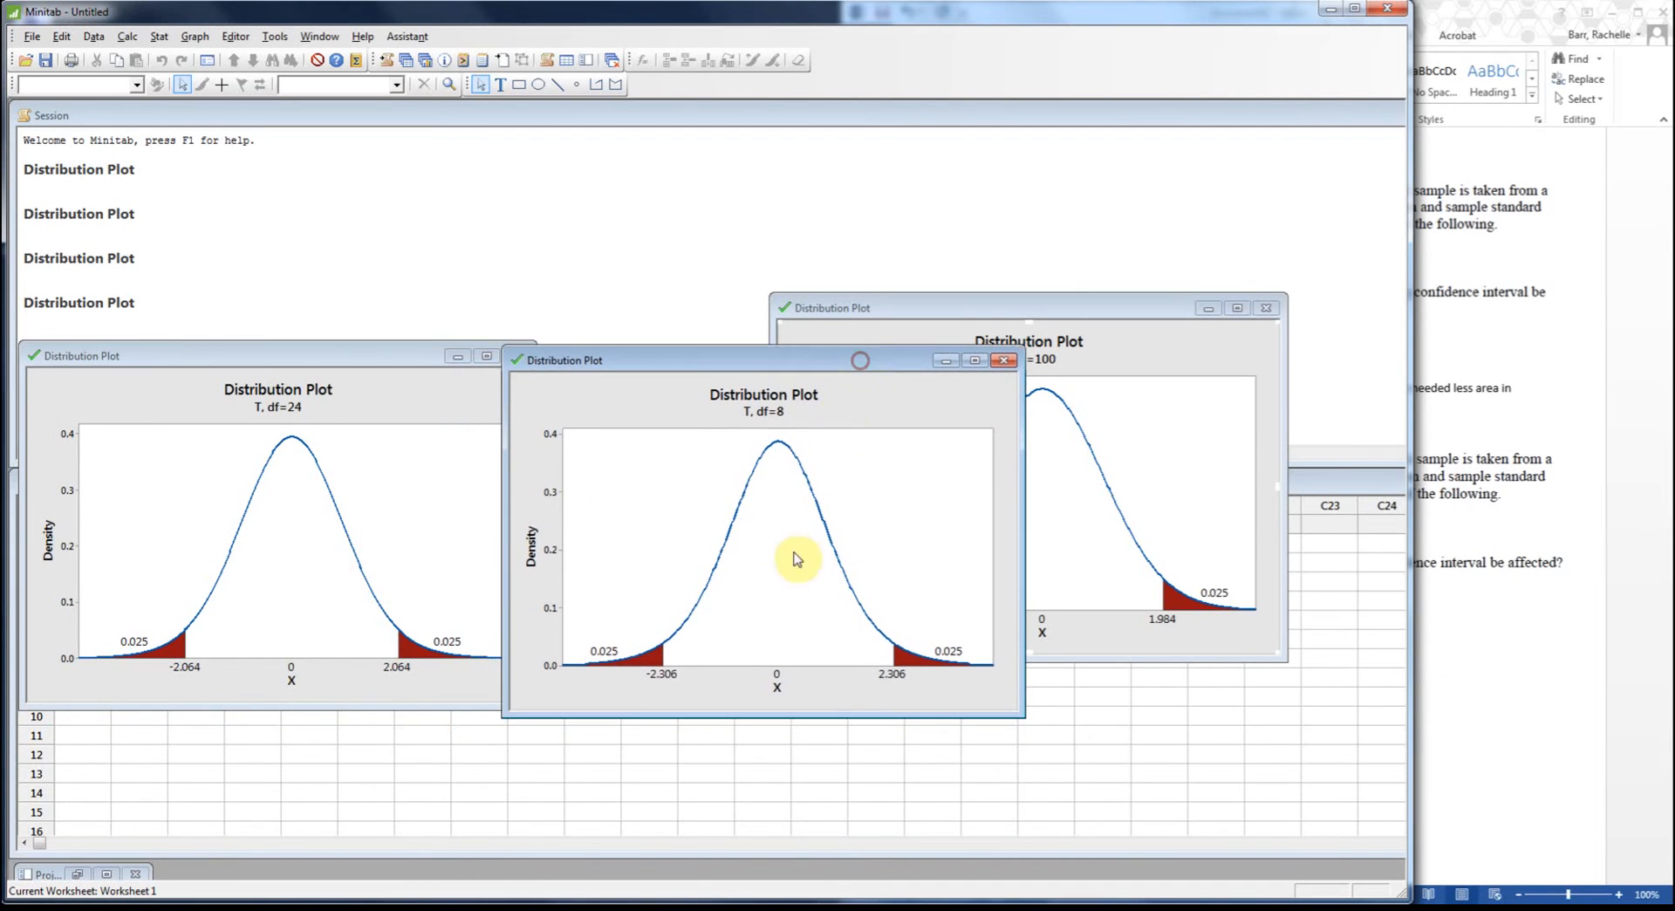
Step: Line up the three distribution plots side by side in the order 8, 24 and 100 degrees of freedom
left_click_drag(364, 353, 1095, 142)
left_click_drag(703, 370, 199, 305)
left_click_drag(1030, 138, 780, 298)
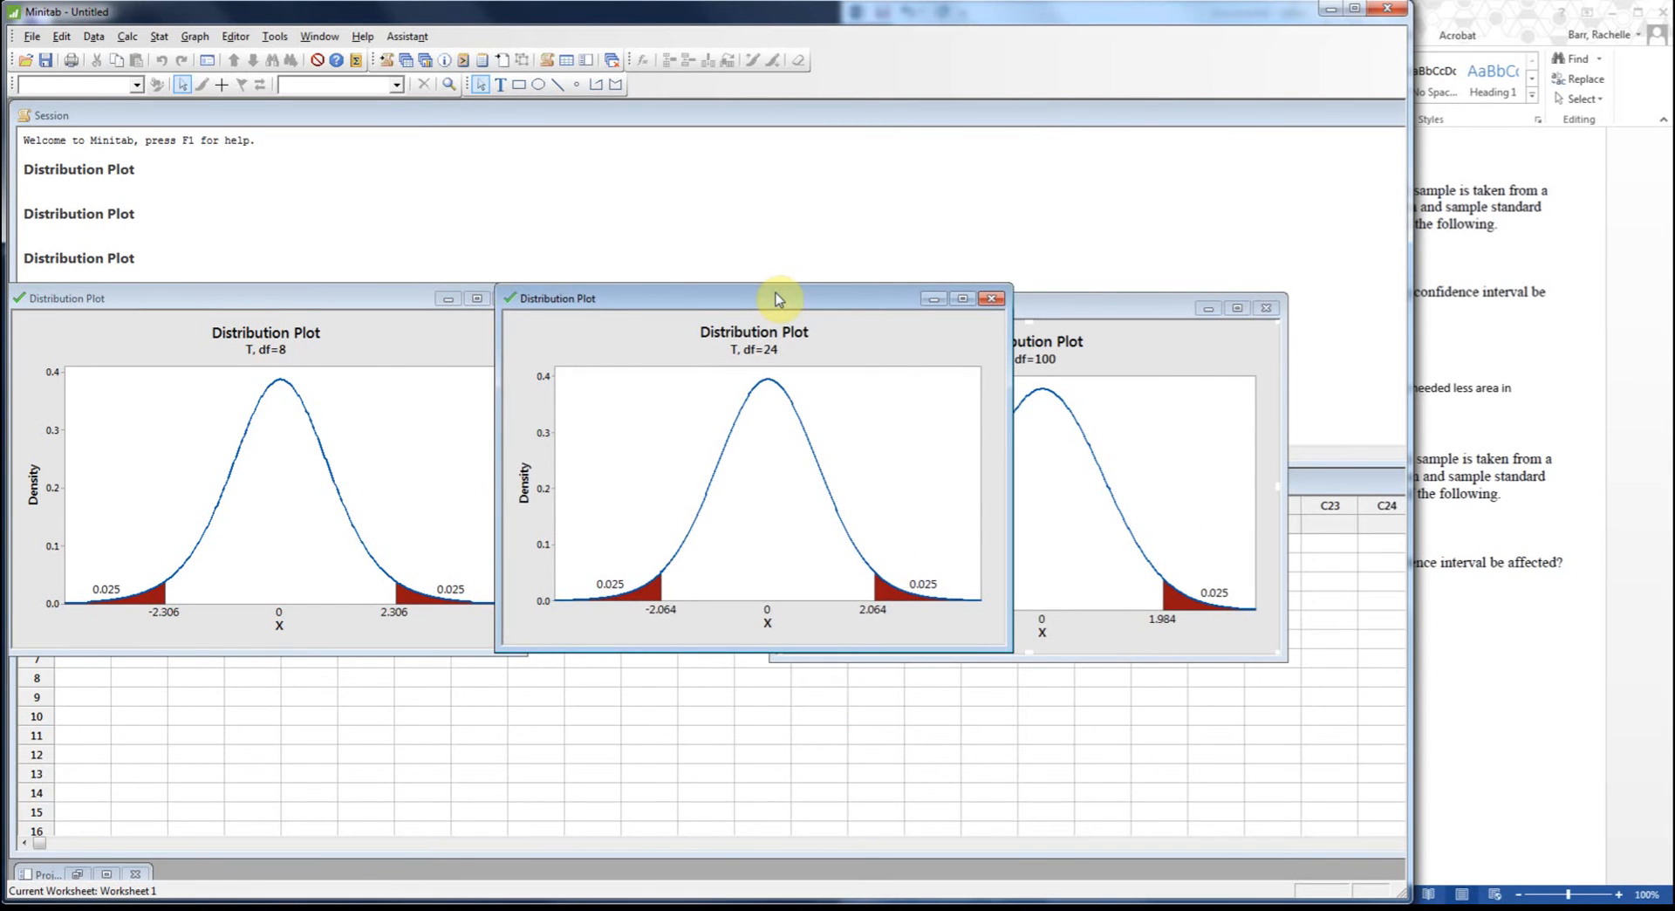
left_click(1130, 306)
left_click_drag(1234, 307, 1273, 303)
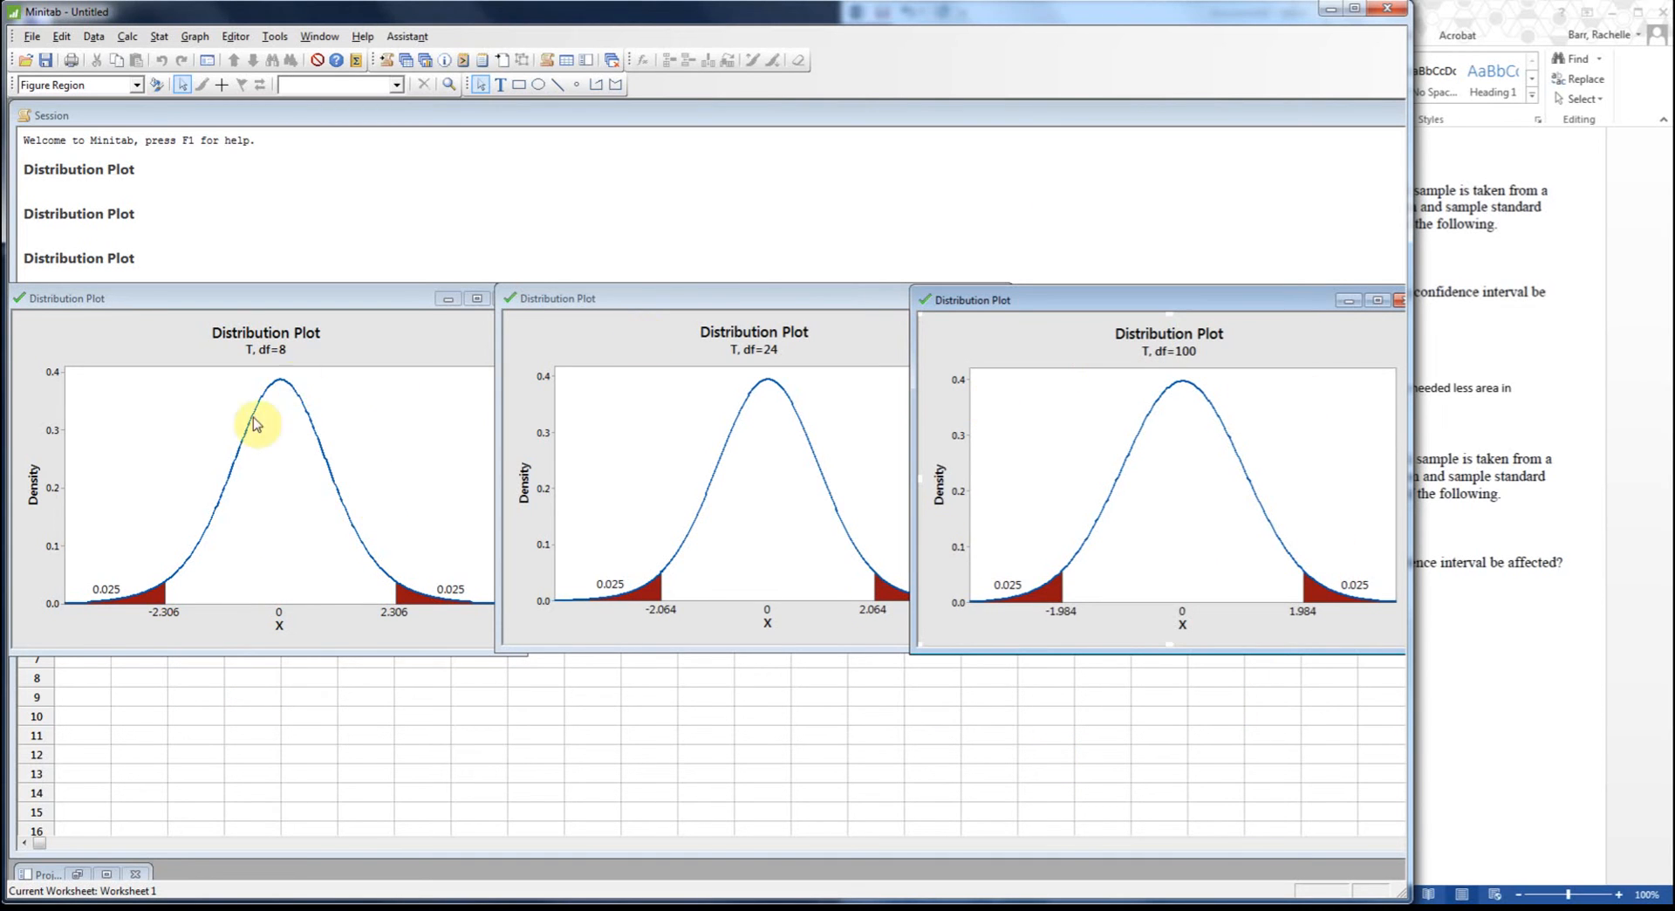
Step: In the Word document, add answer d of question 2: "The t-value decreases and so out confidence interval would be narrower."
left_click(1478, 626)
key("Return")
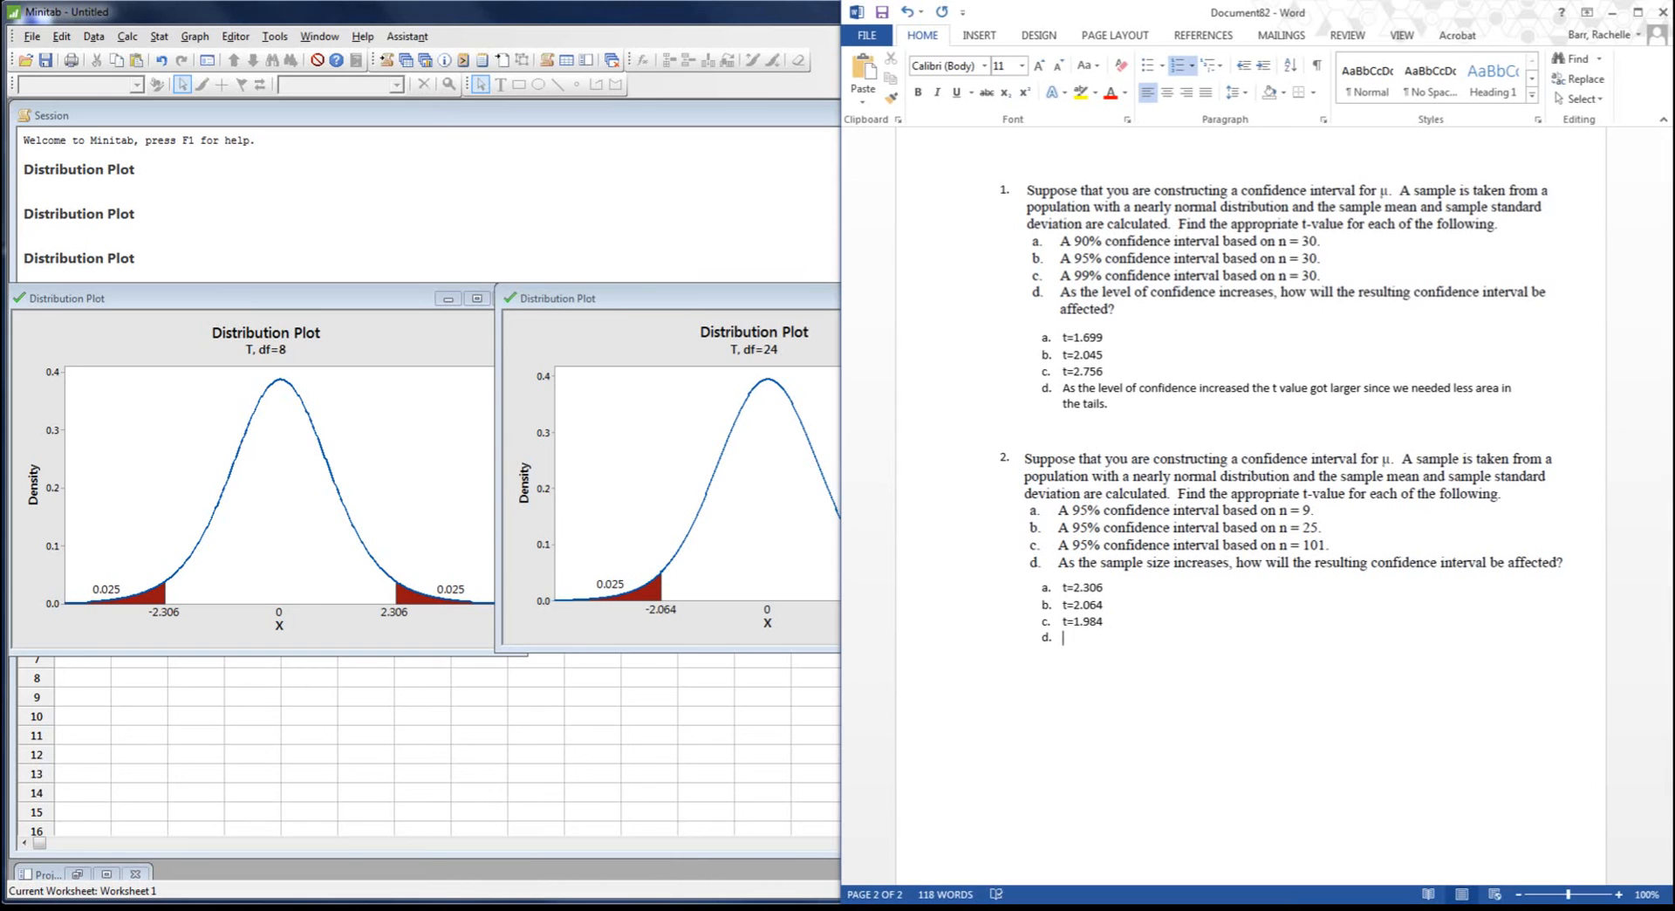
type("The t-value decreases and so out confidence")
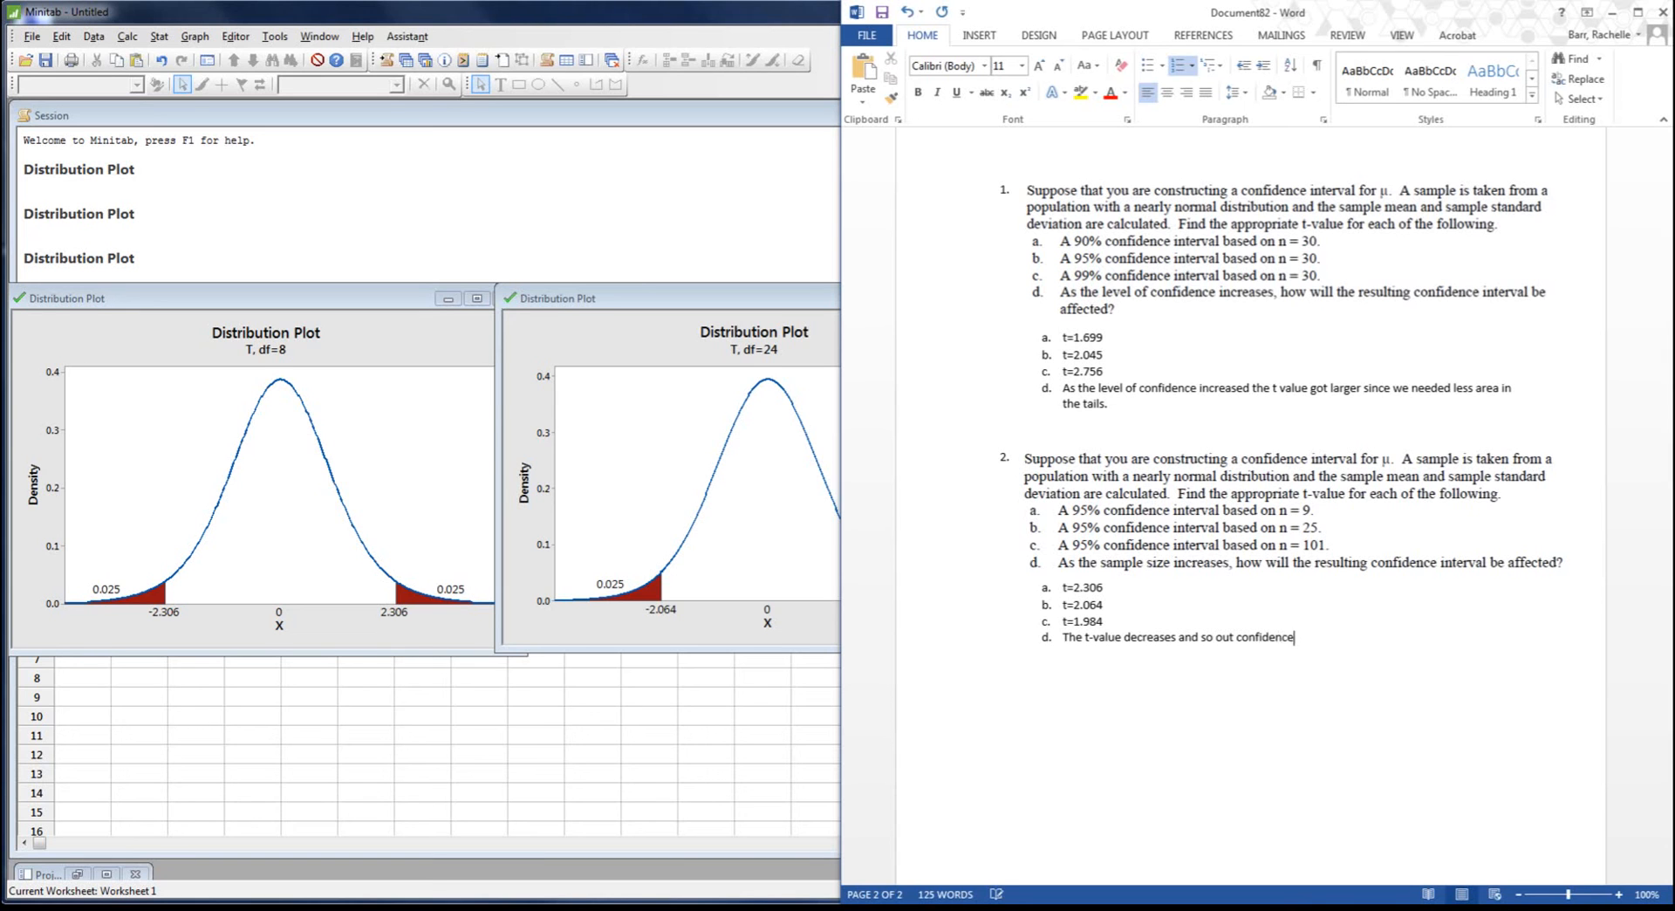
type(" interval would be narrower.")
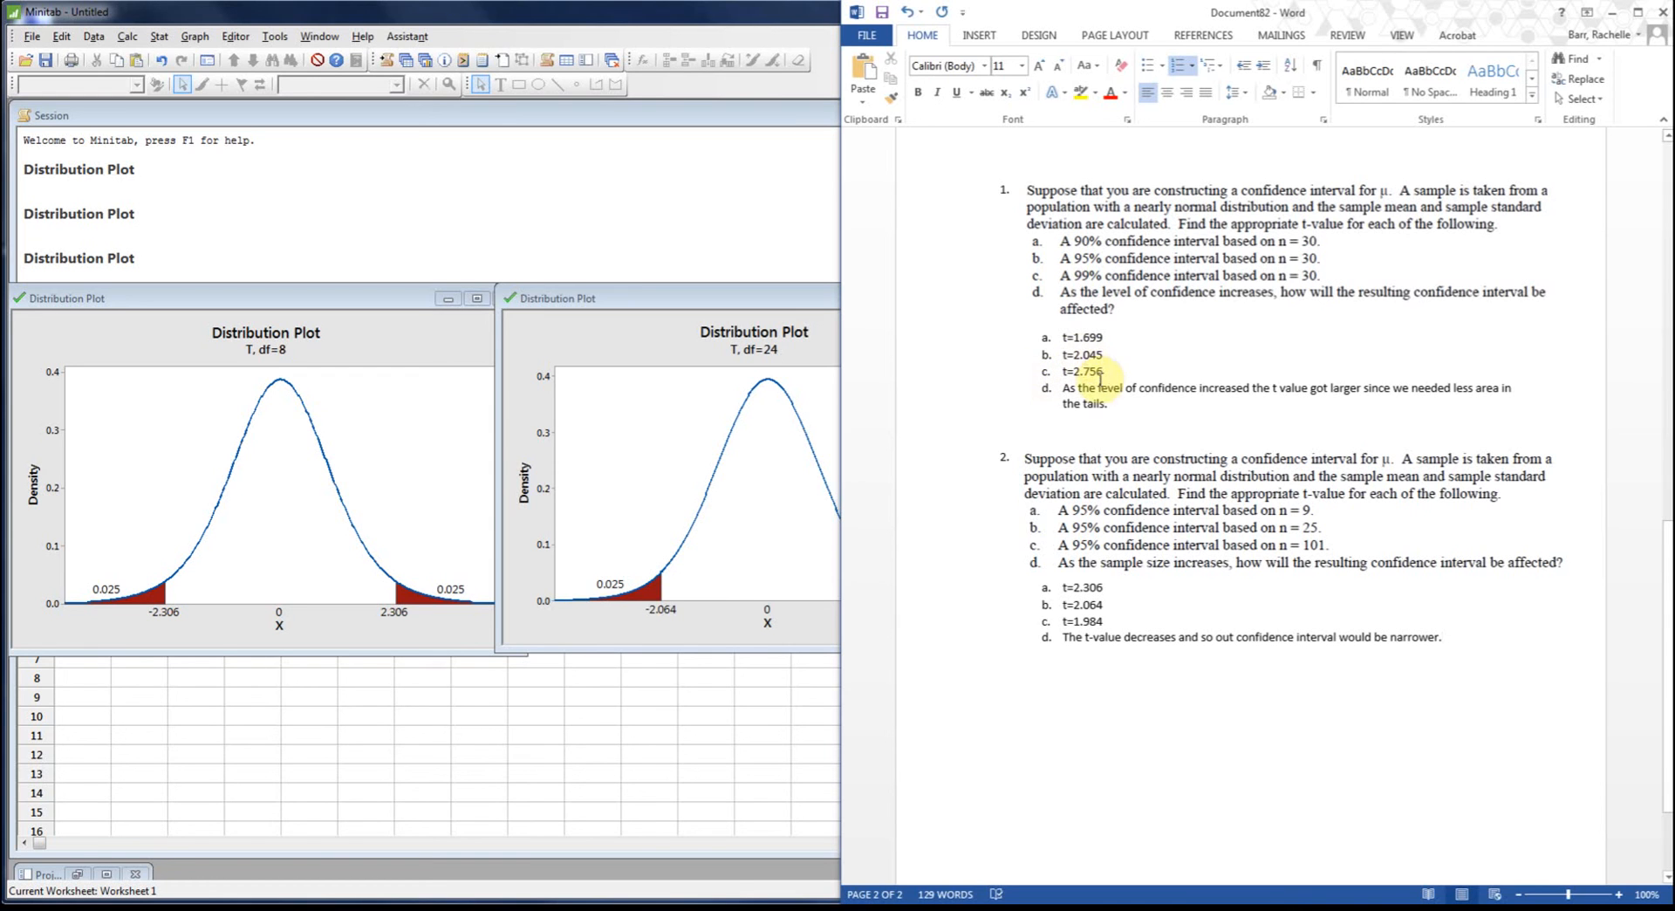
Step: Extend answer d of question 1 with ", and so out confidence interval would be wider as confidence level increase.", correcting the misspelled "confidence"
left_click(1143, 400)
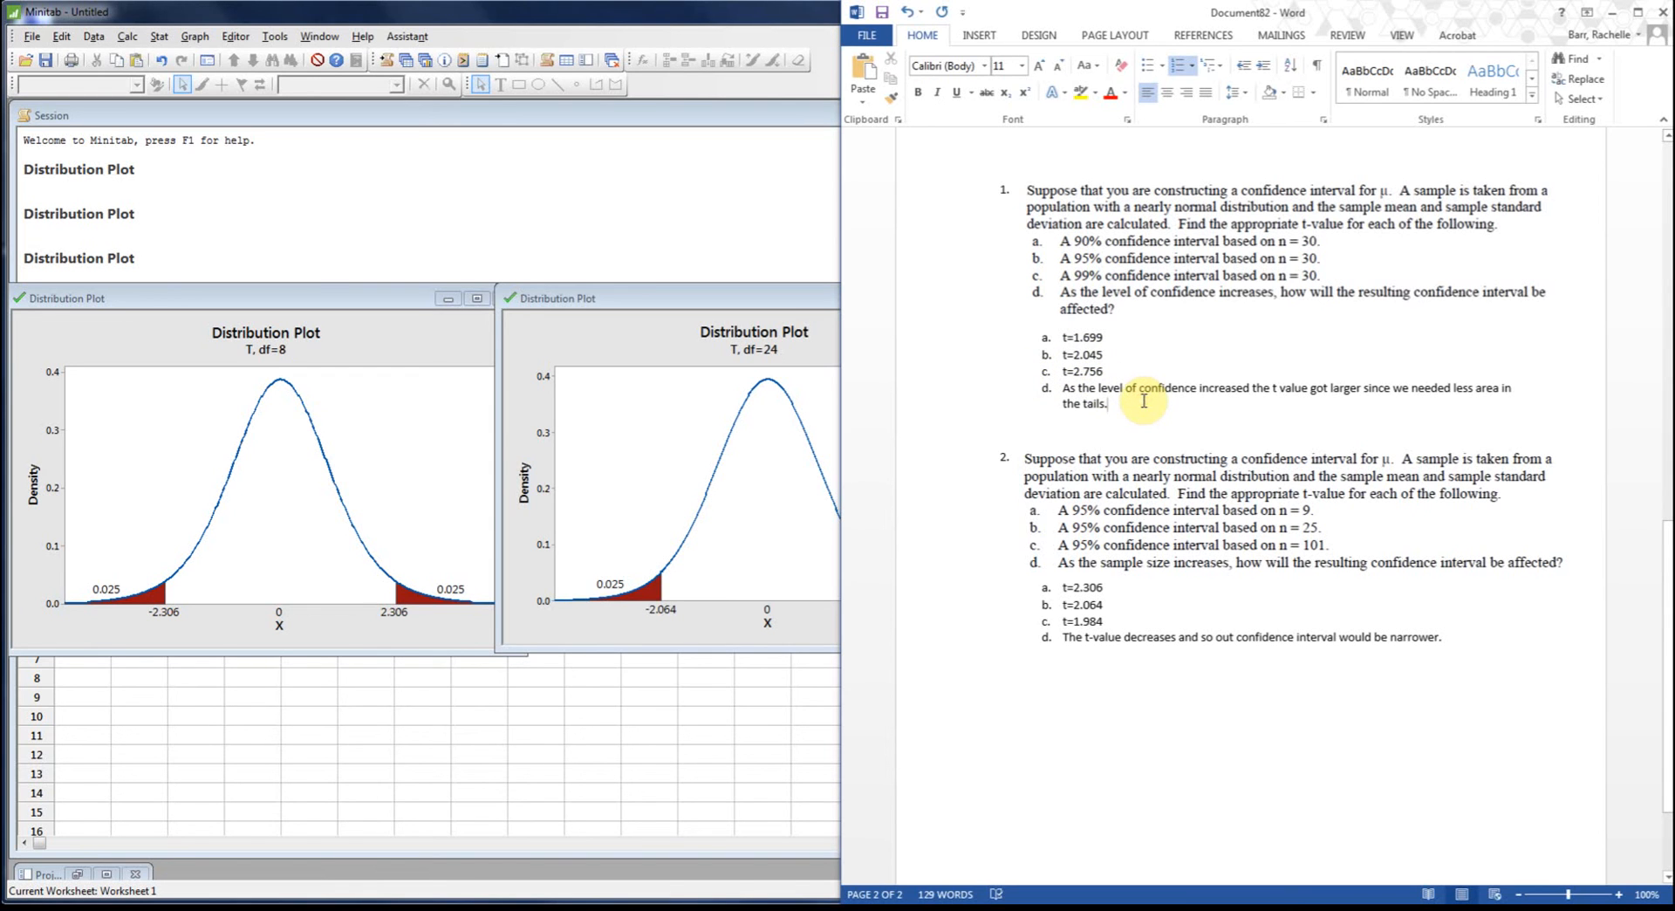
key("BackSpace")
type(", amd")
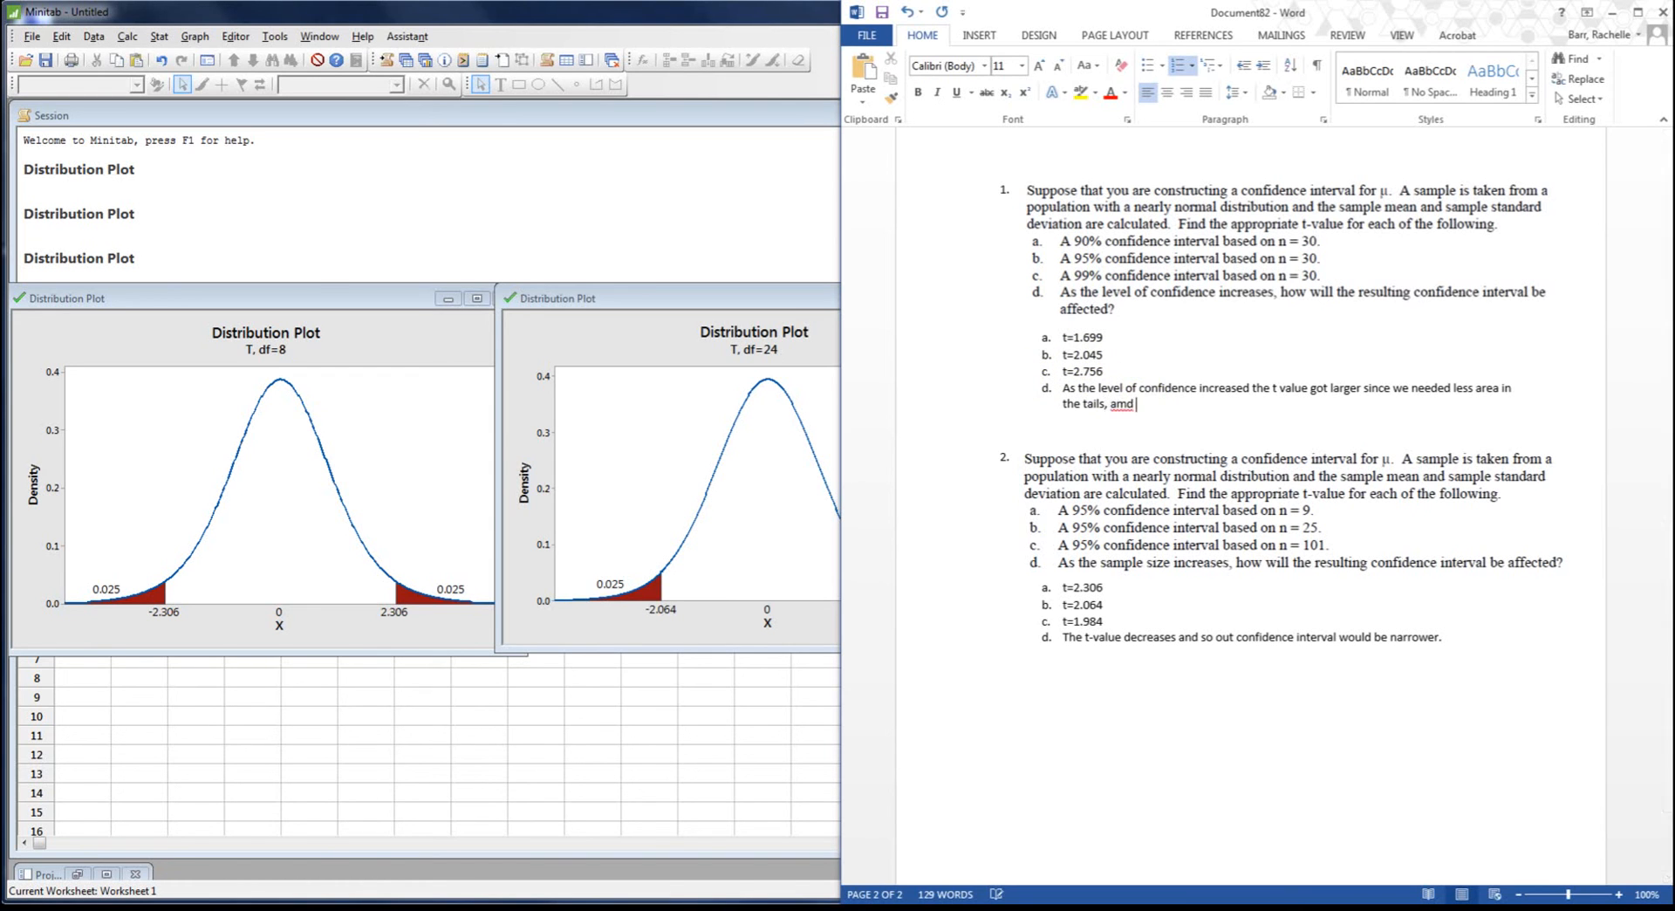
type(" so out confidence interval would be wider as sa")
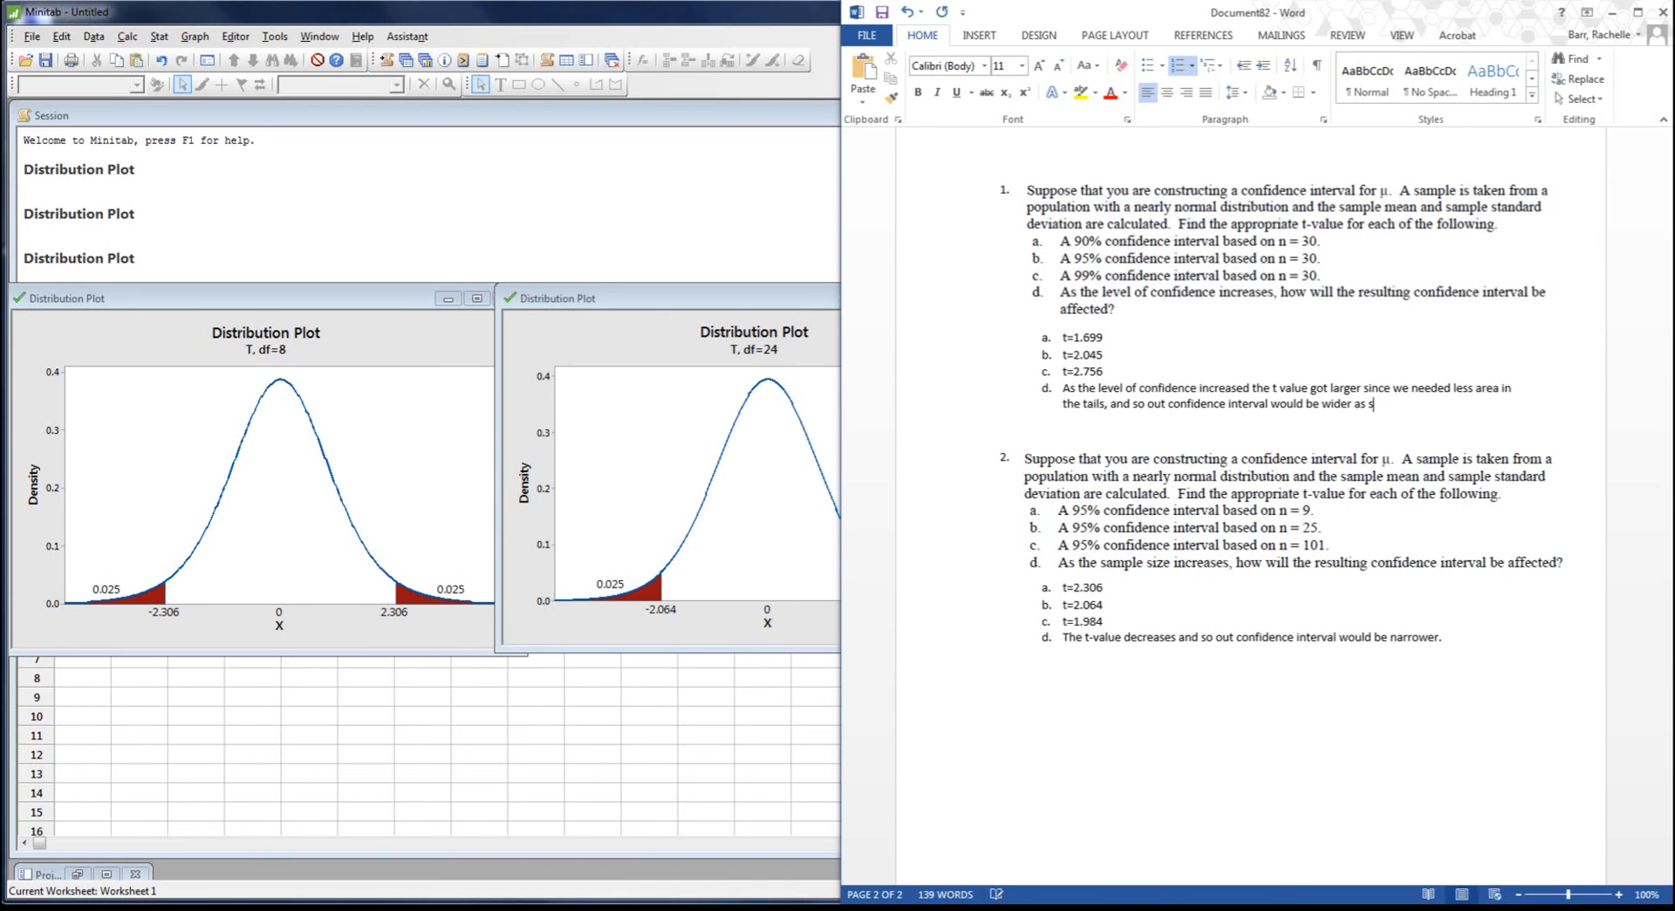
key("BackSpace")
type("conficence level increase.")
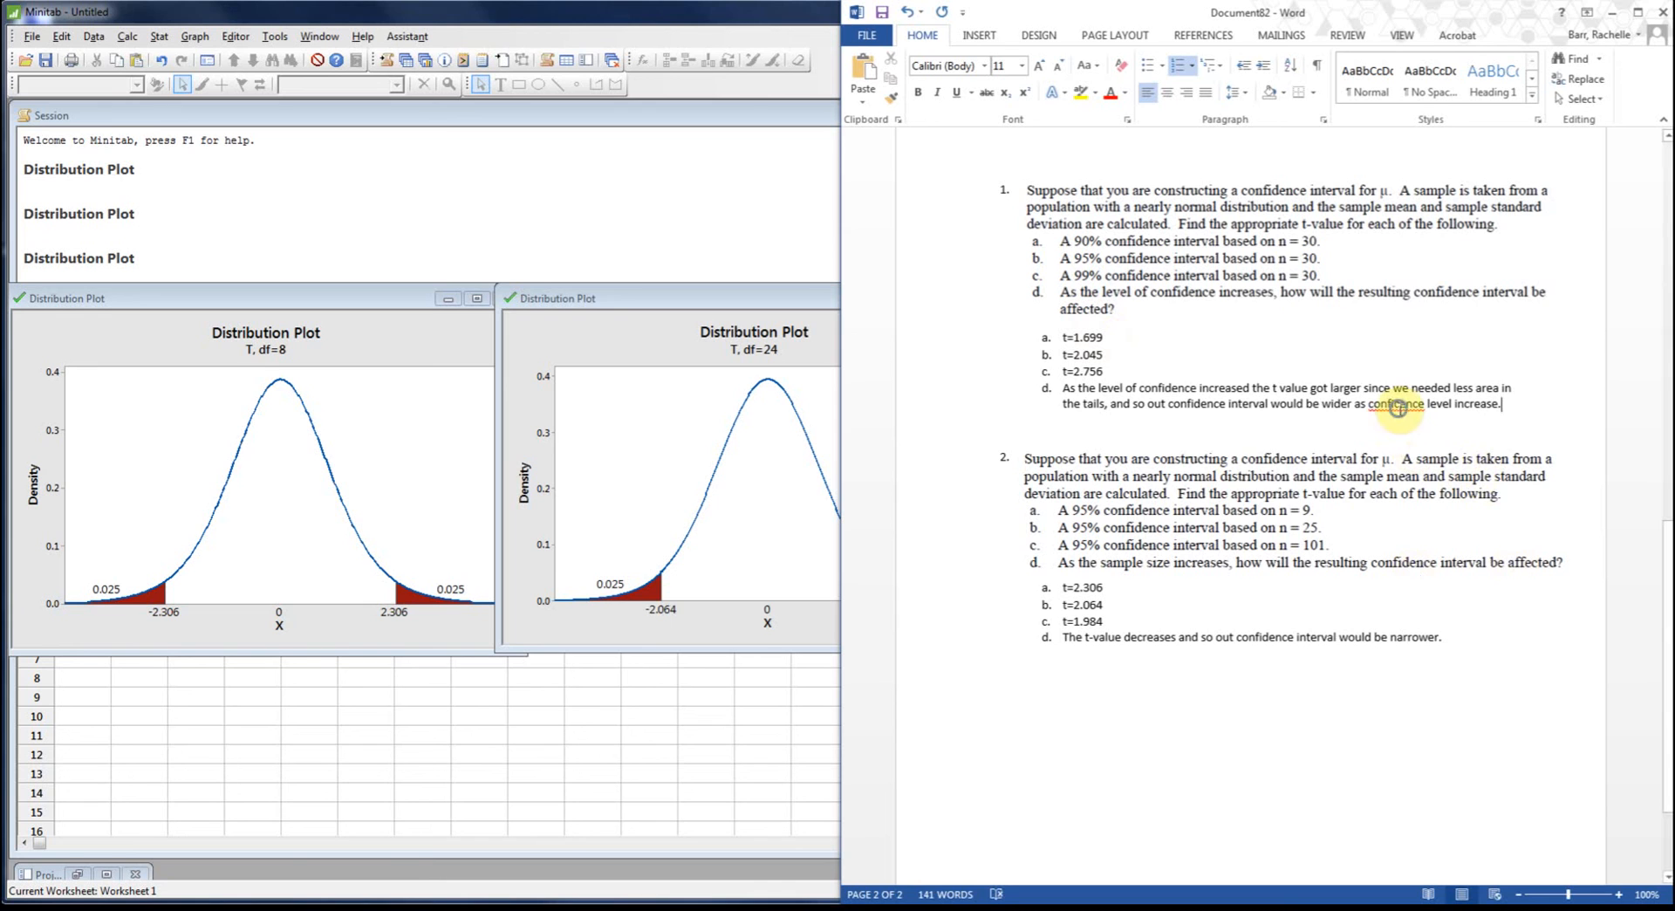
right_click(1397, 405)
left_click(1327, 430)
Step: Extend the end of answer d of question 2 with "as sample size increases."
left_click(1444, 638)
key("BackSpace")
type("as")
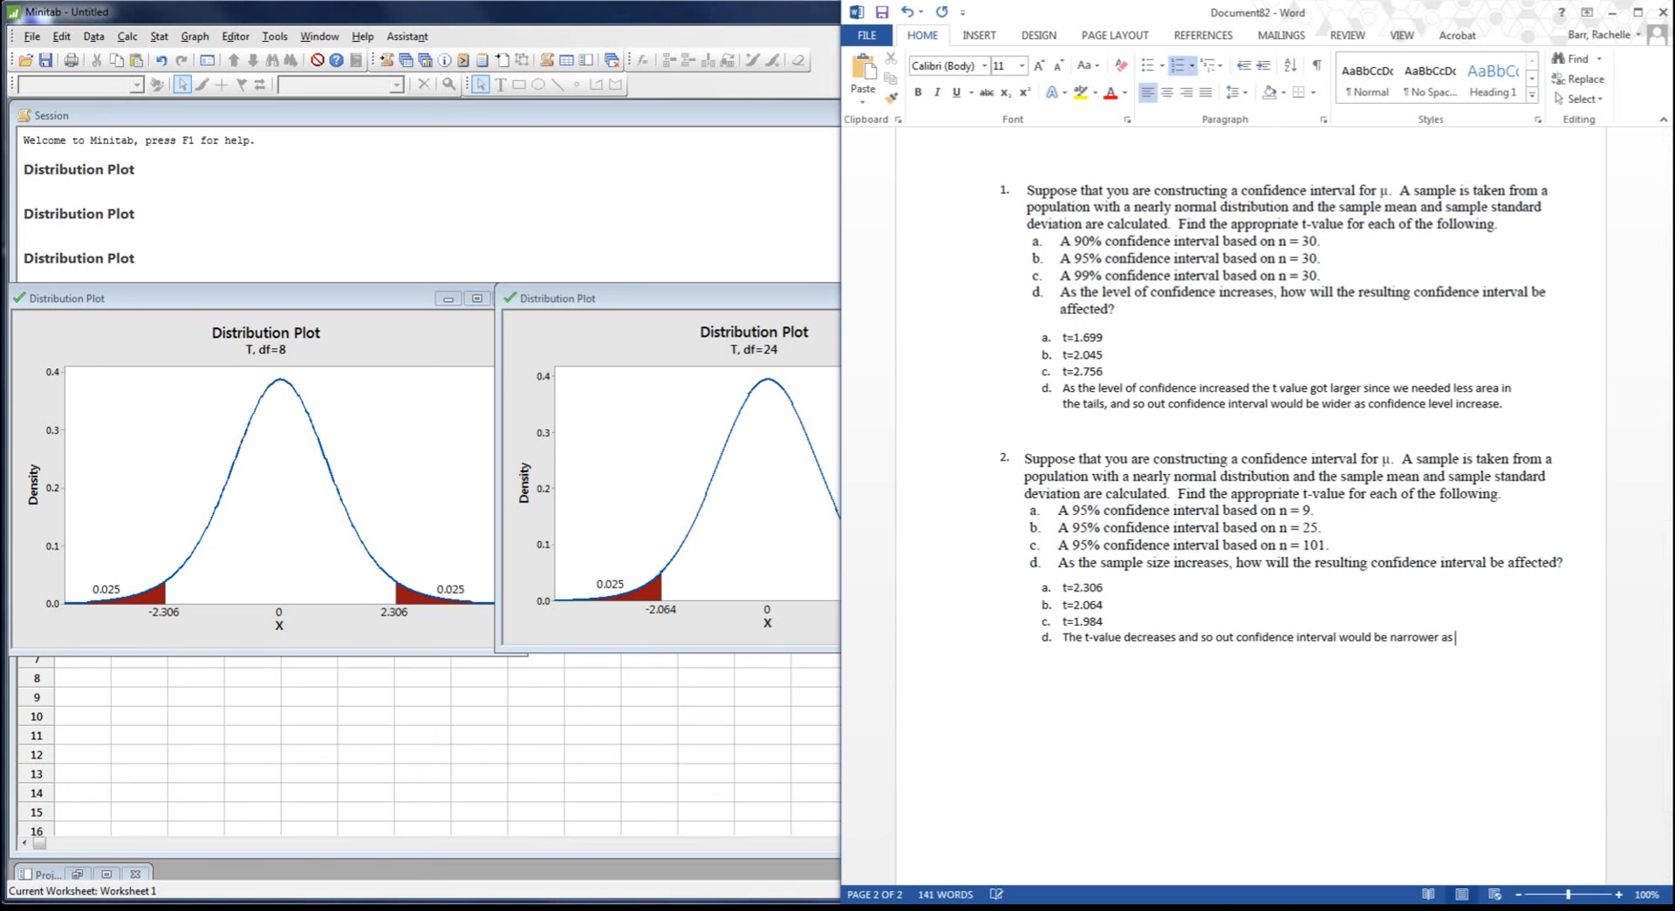
type(" sample size increases.")
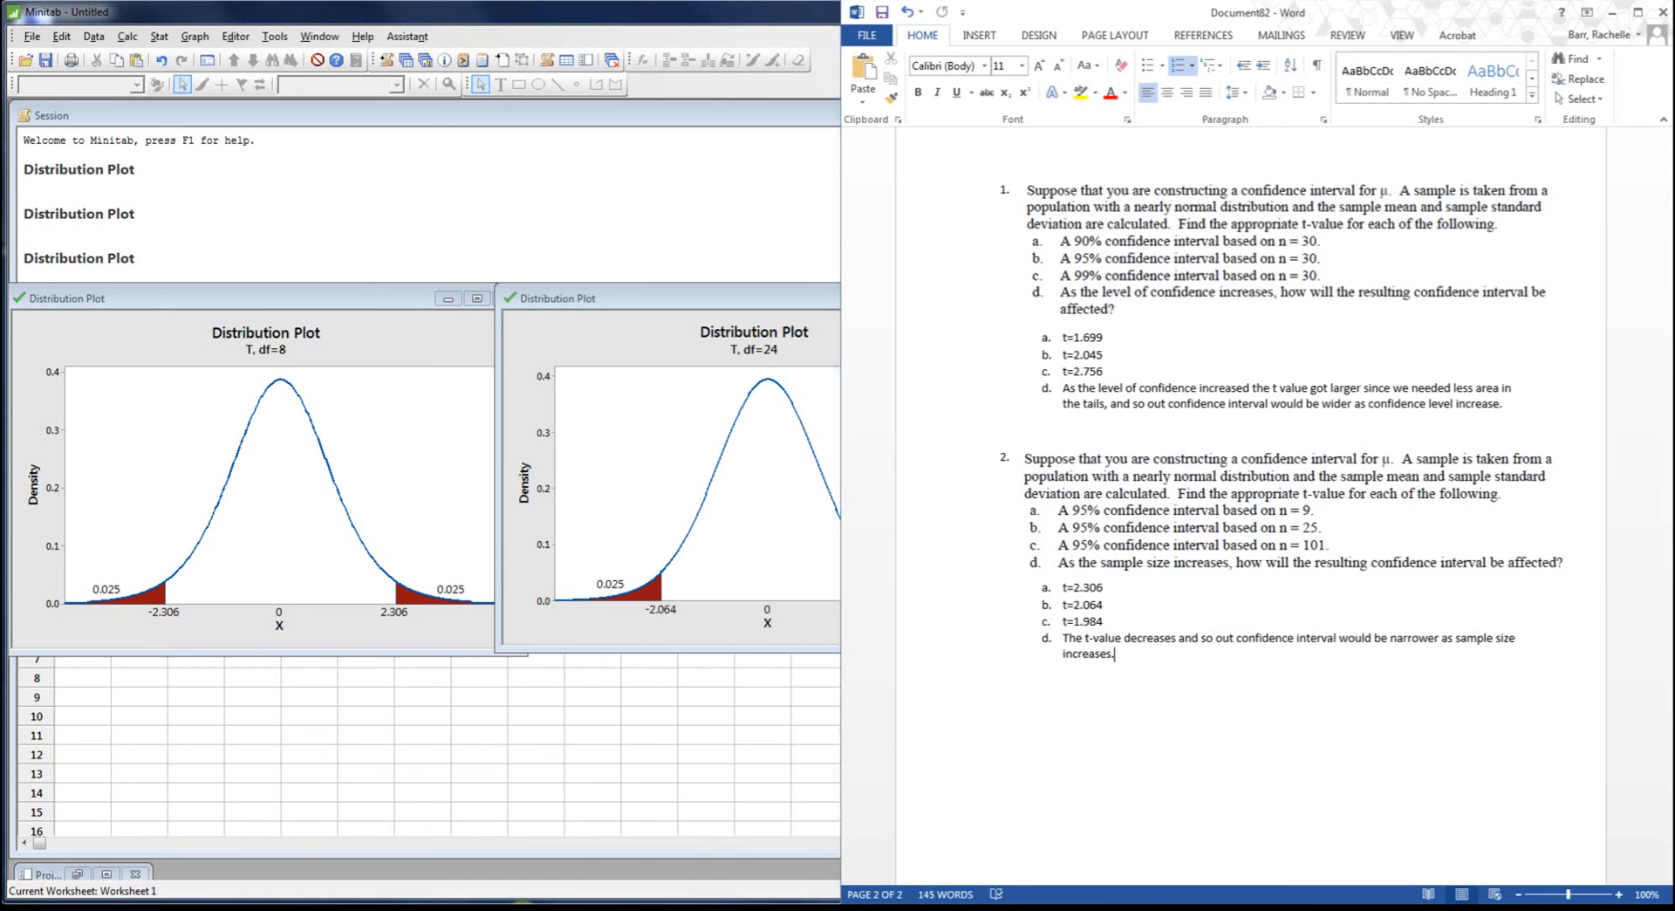
left_click(523, 905)
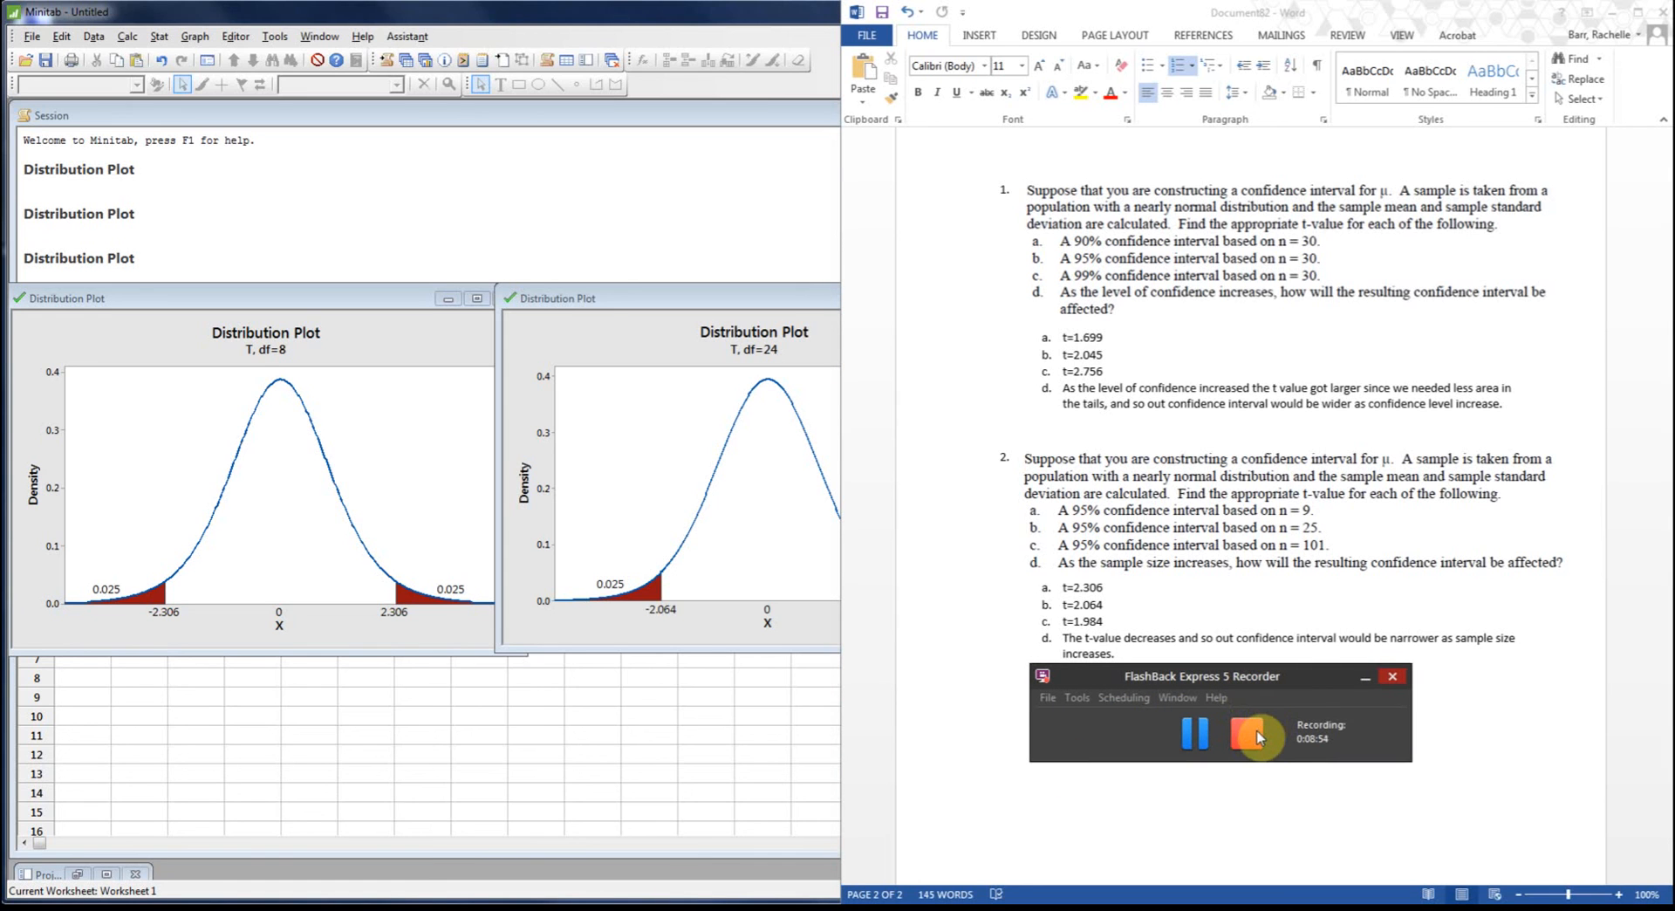